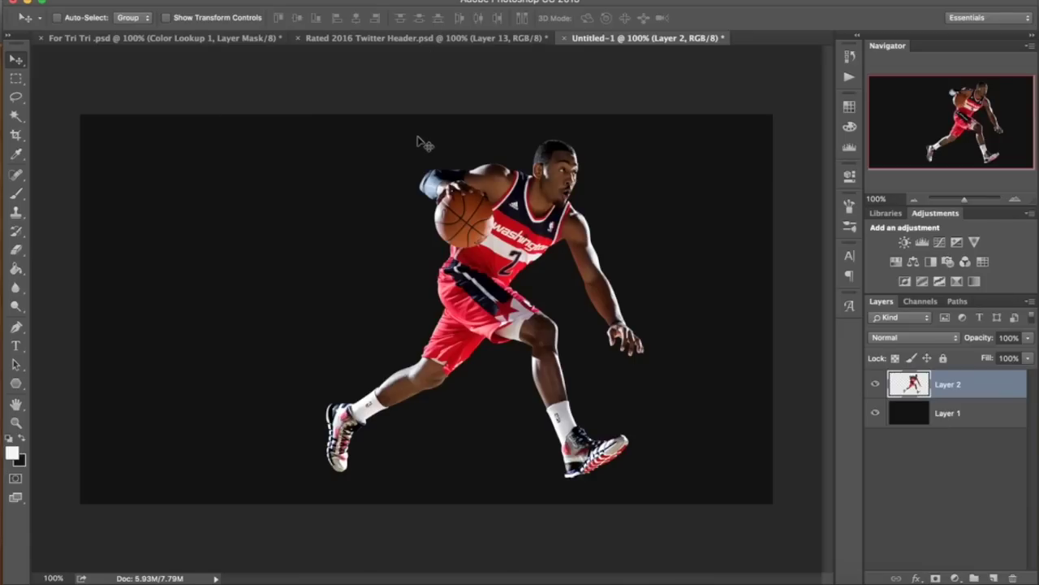
- Start opening an existing file and go to the Design Folder
click(142, 0)
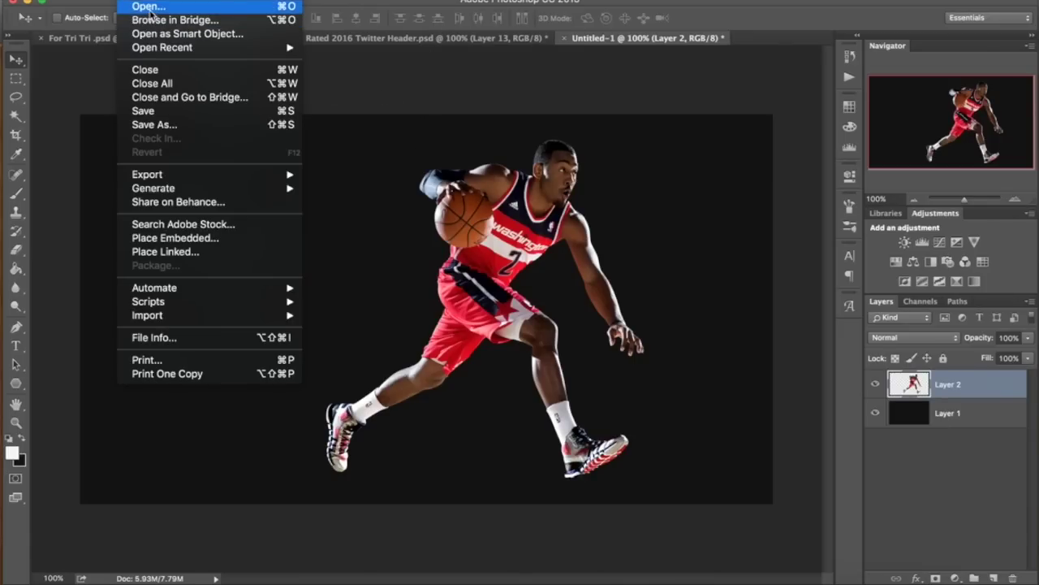
click(151, 7)
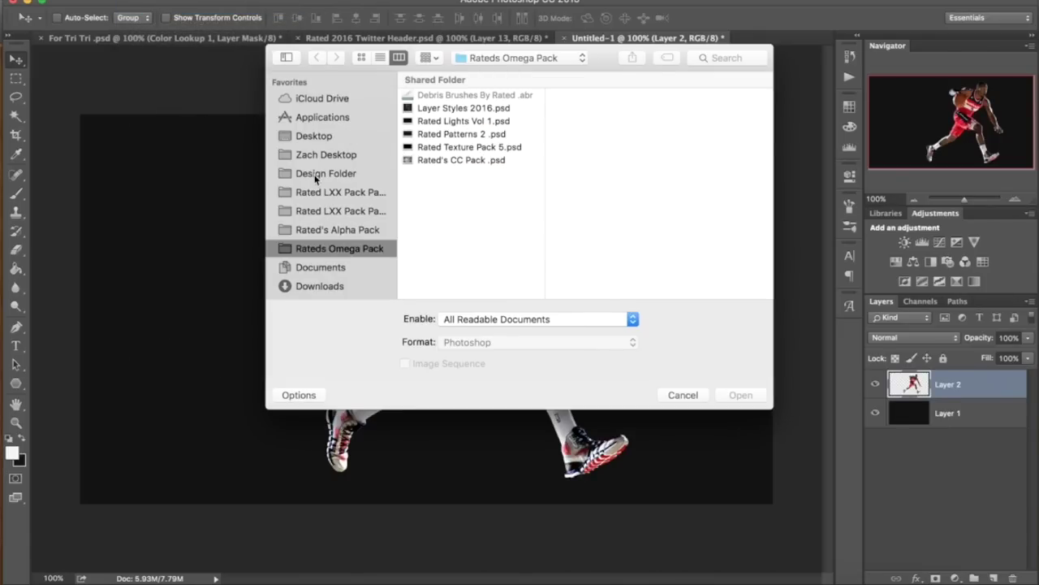
click(317, 175)
click(329, 156)
click(338, 175)
- Browse the Design Folder down to its end, previewing files such as yeeeeee.png to find an example design
scroll(422, 187, down, 1)
scroll(422, 186, down, 15)
click(439, 180)
scroll(453, 172, down, 5)
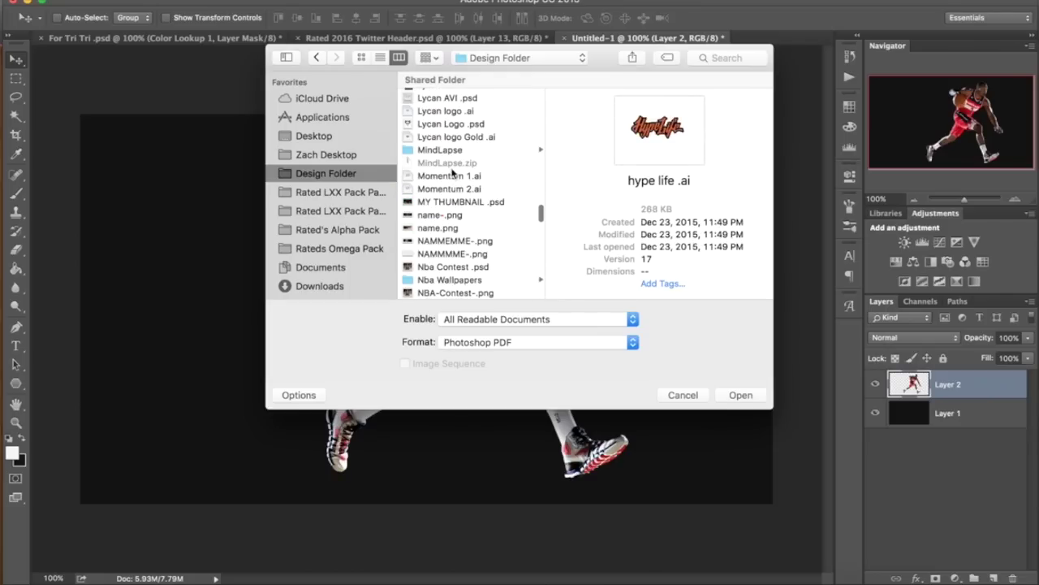
click(452, 215)
click(445, 227)
scroll(459, 230, down, 3)
click(461, 166)
click(455, 190)
click(460, 203)
scroll(471, 187, down, 5)
click(471, 158)
click(469, 184)
scroll(467, 187, down, 5)
click(463, 216)
scroll(464, 187, down, 3)
click(462, 166)
click(463, 190)
scroll(463, 192, down, 5)
click(451, 228)
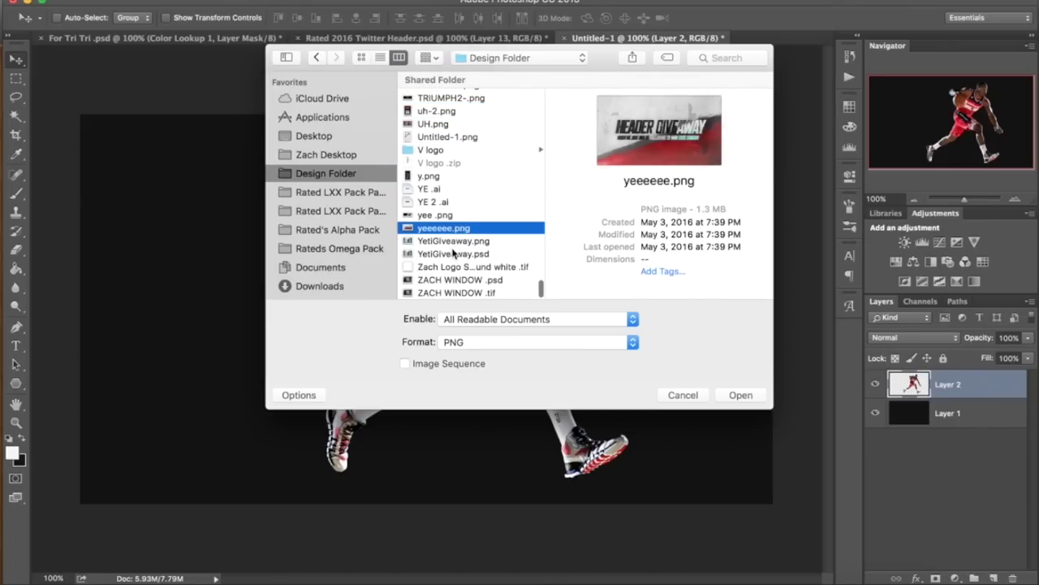
click(453, 253)
- Check file previews near the start of the Design Folder, including AOR-ICON-.png and ai-photo-edit-.png
scroll(453, 251, up, 15)
click(453, 249)
scroll(454, 249, up, 3)
scroll(454, 249, down, 2)
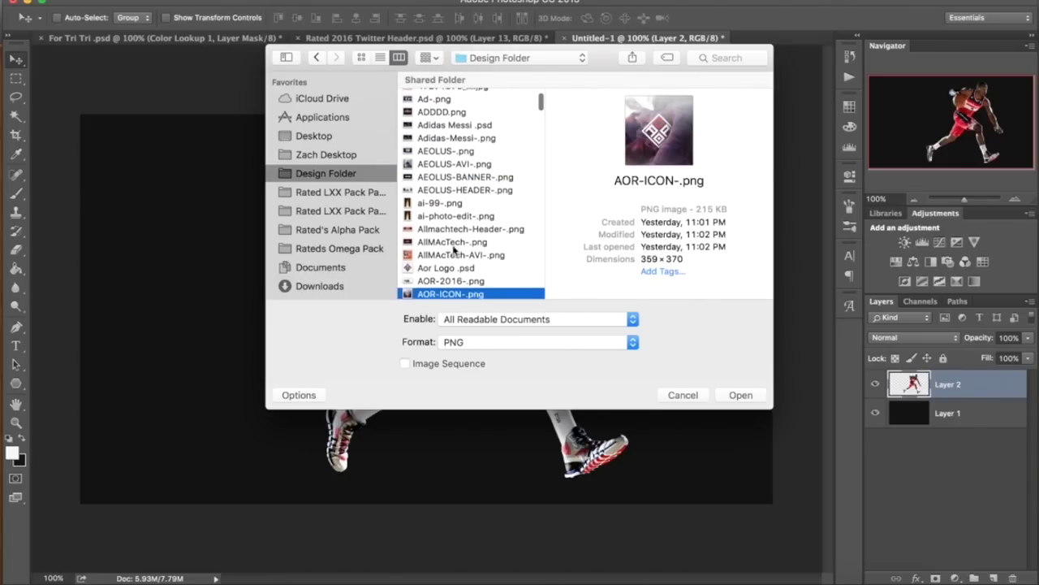
click(440, 204)
click(455, 217)
scroll(461, 208, up, 2)
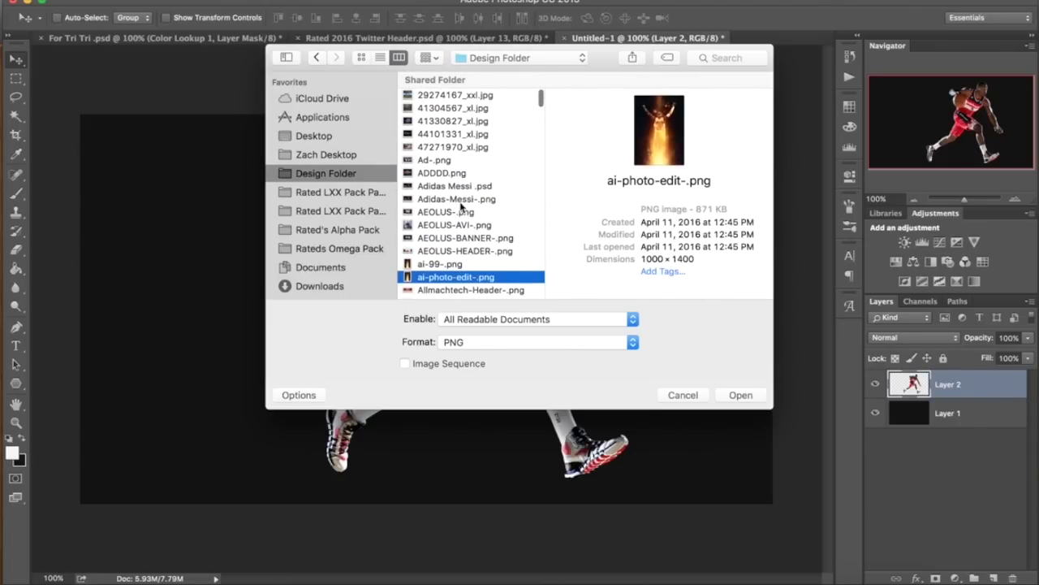
click(456, 198)
click(443, 160)
click(446, 121)
- Open lebron-13-elite-.png from the Design Folder, view the shoe design, and close it
scroll(441, 199, down, 10)
click(443, 212)
scroll(455, 244, down, 5)
scroll(459, 260, down, 10)
click(464, 231)
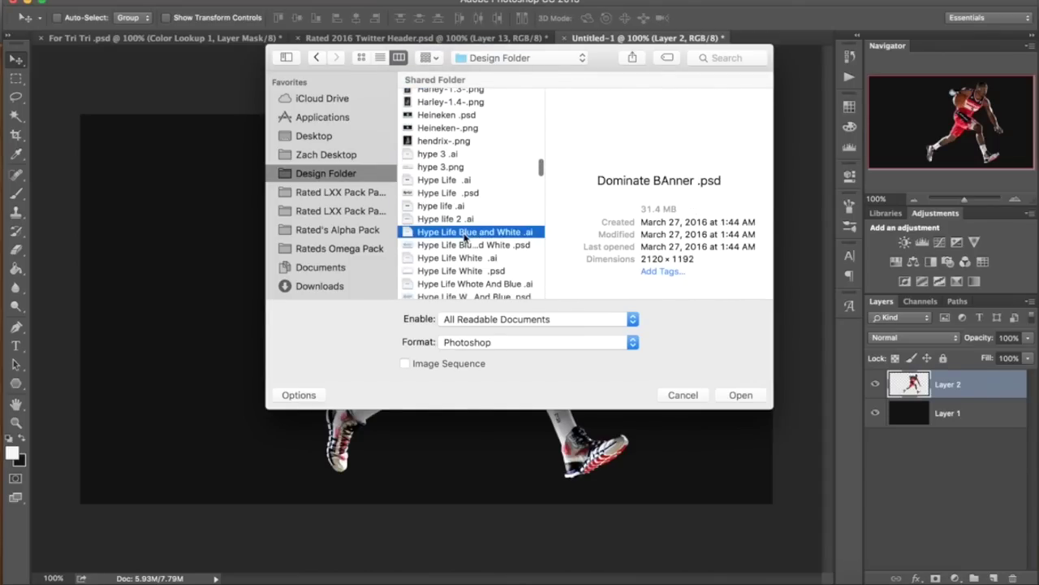
scroll(463, 235, down, 10)
click(464, 230)
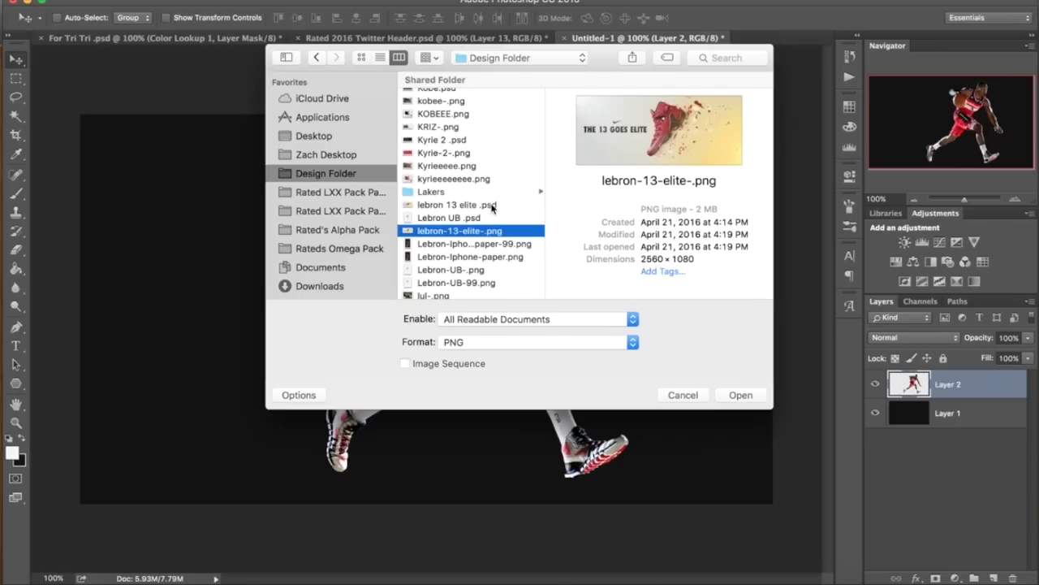
key(Return)
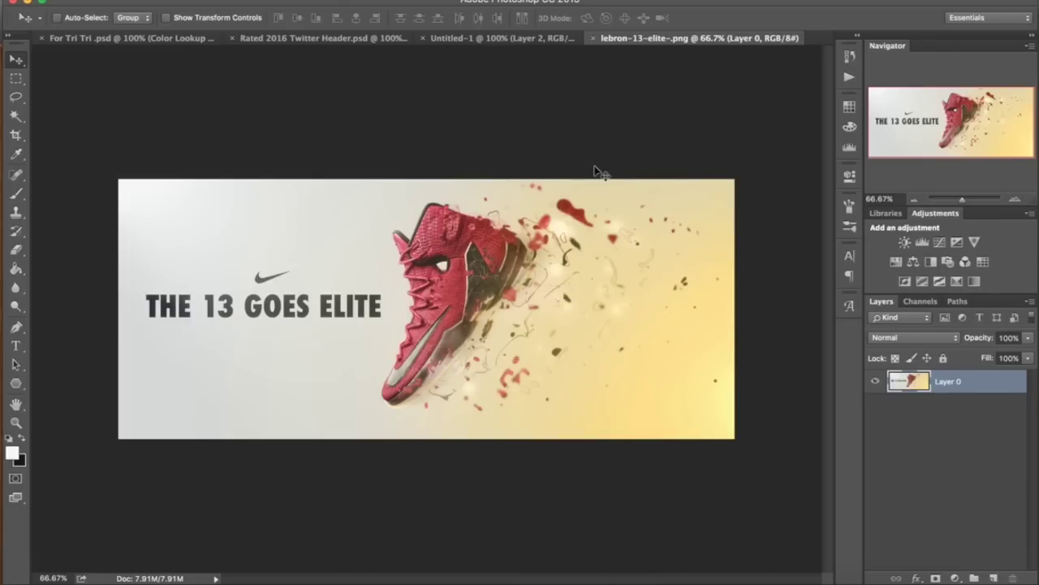
click(593, 38)
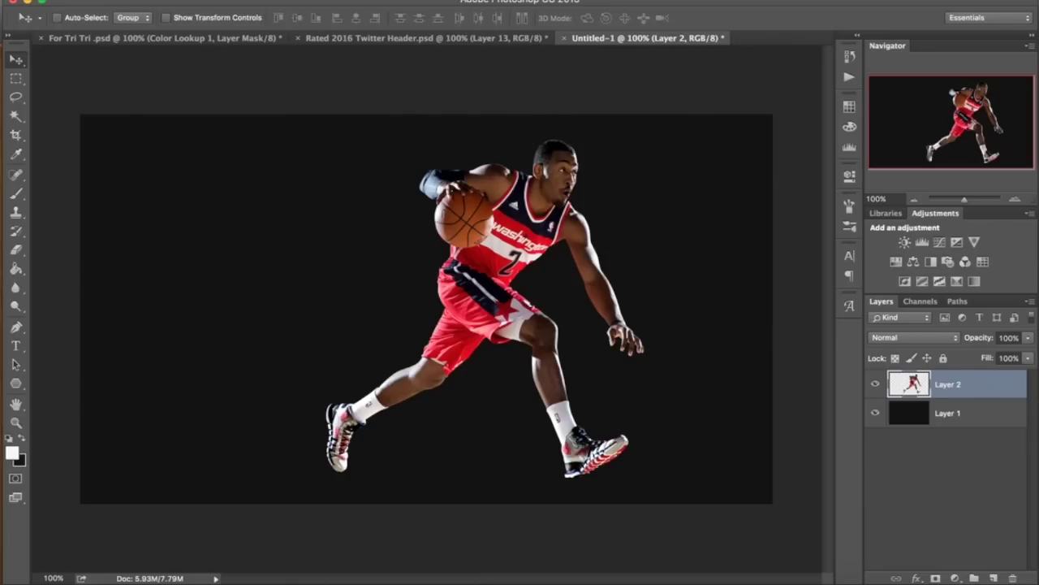
- Open Lebron-.png from the Nba Wallpapers folder inside the Design Folder, view the poster, and close it
click(140, 1)
click(143, 8)
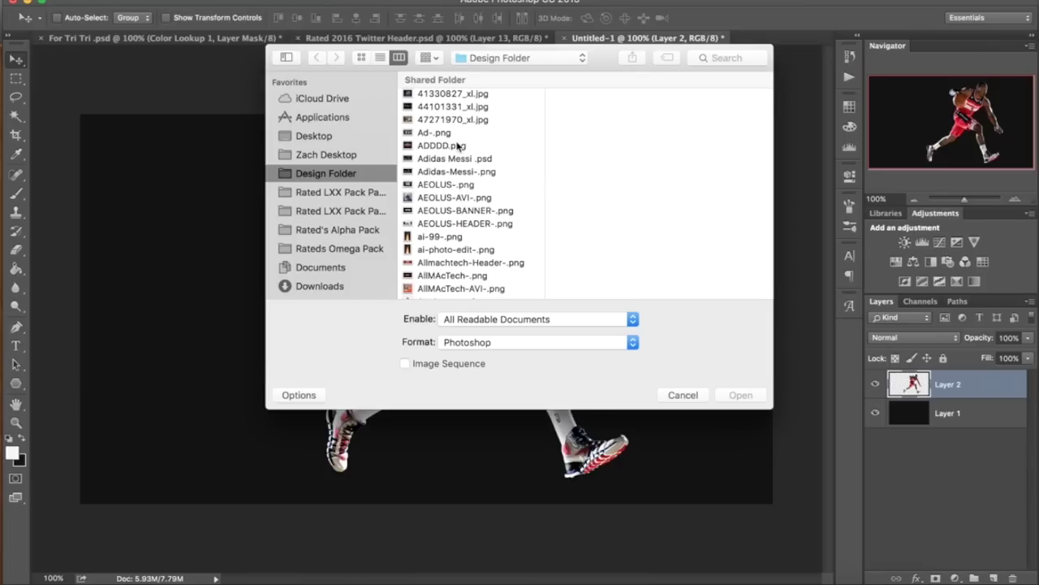
scroll(455, 167, down, 10)
scroll(463, 204, down, 15)
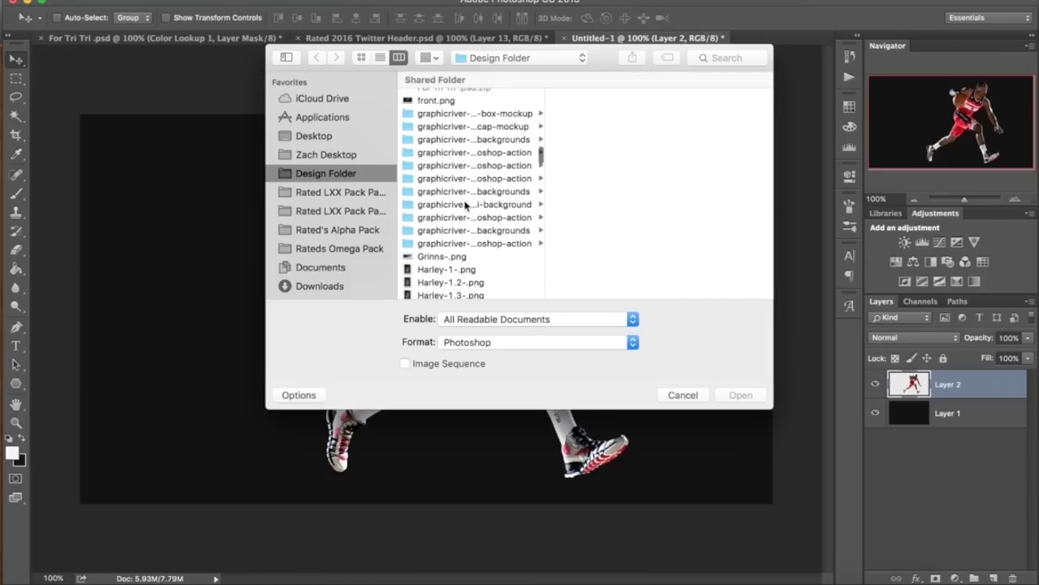
scroll(465, 205, up, 10)
scroll(465, 205, up, 5)
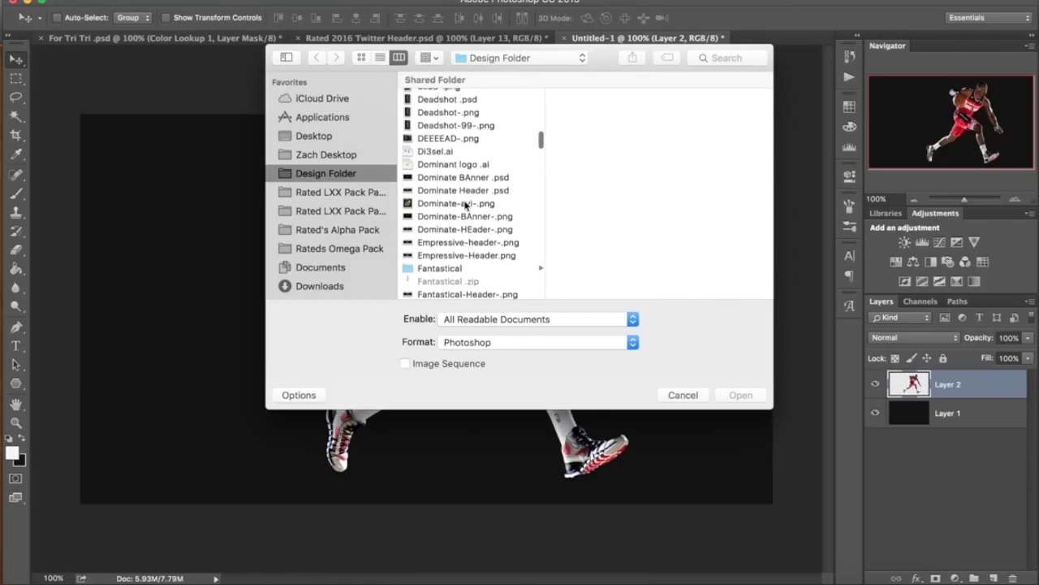
scroll(465, 205, down, 12)
scroll(465, 206, down, 6)
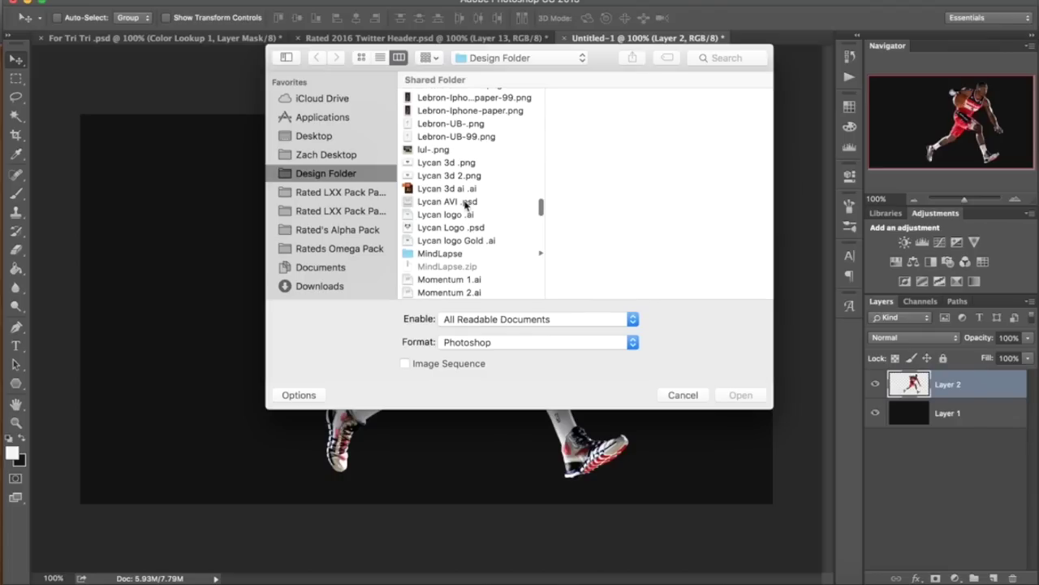
scroll(482, 219, down, 6)
click(452, 190)
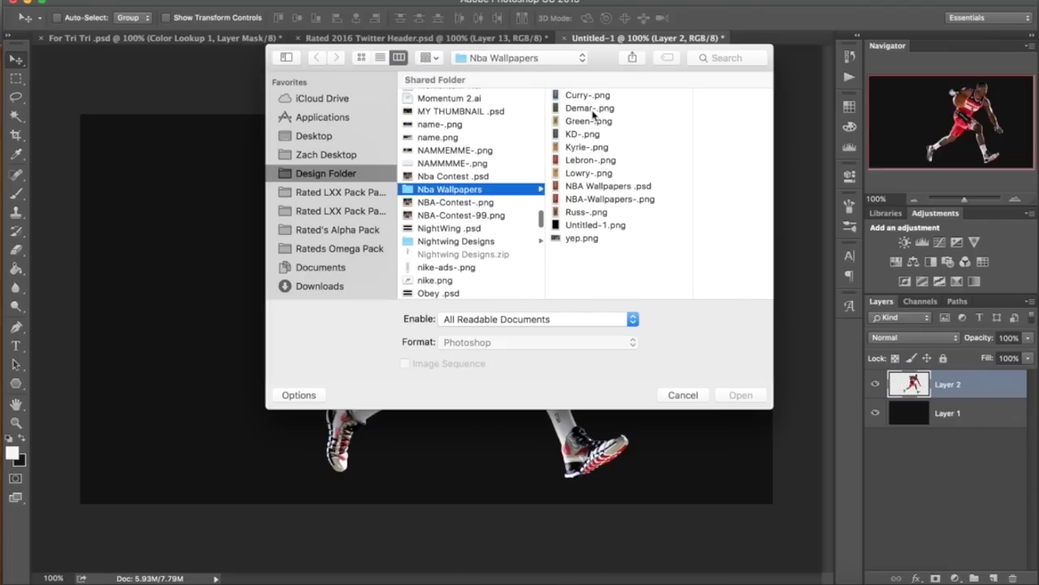
click(595, 111)
click(537, 160)
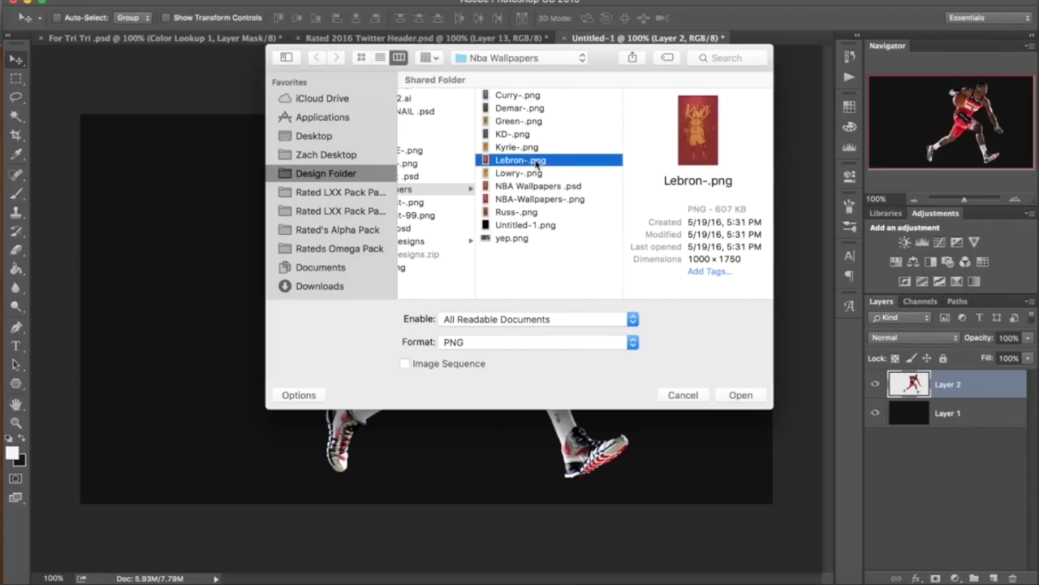
double_click(537, 161)
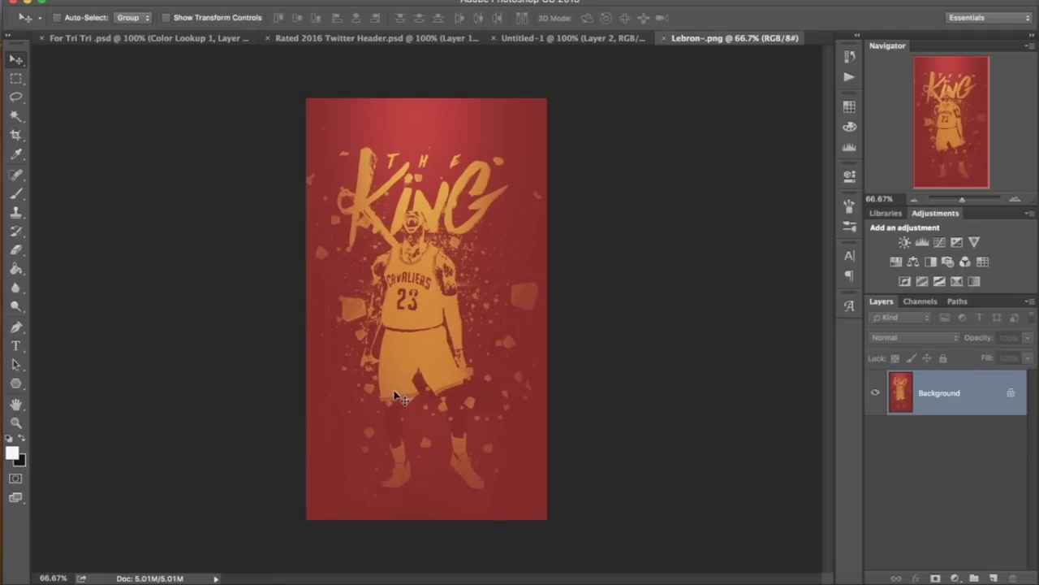
click(663, 39)
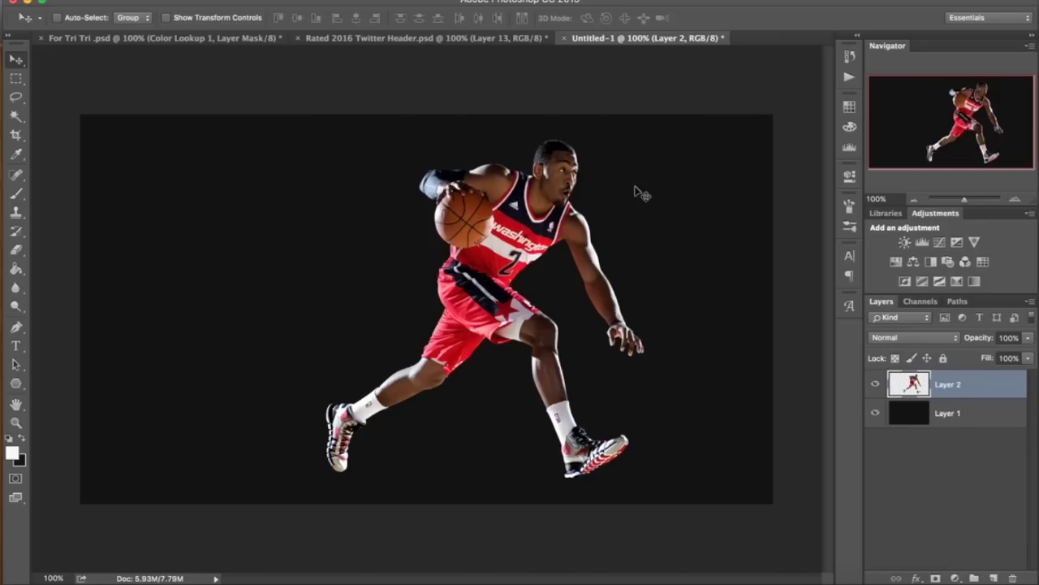
- Move the basketball player cutout slightly right and down on the dark canvas
drag(477, 274, 536, 279)
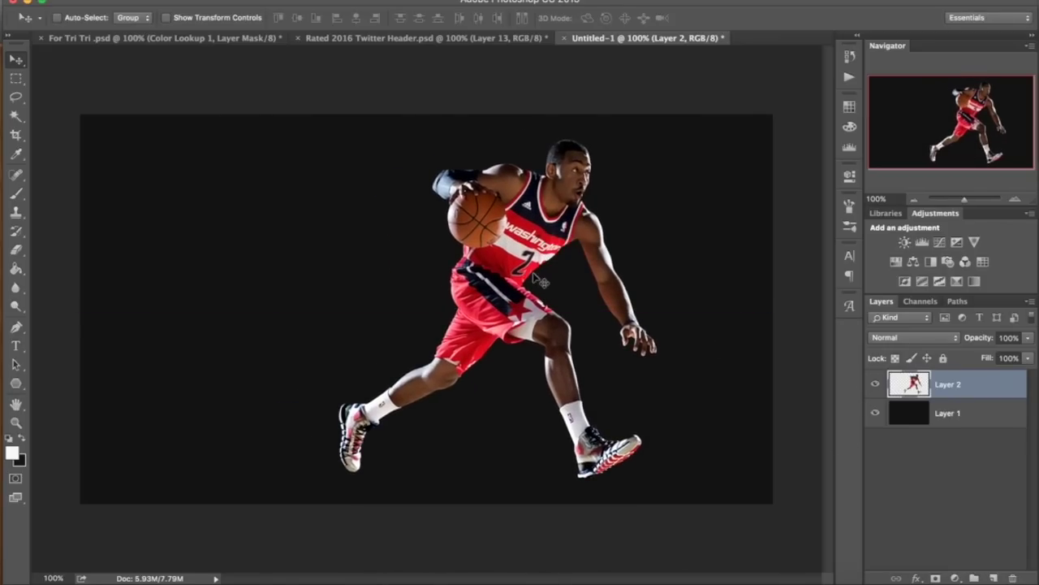
drag(522, 283, 564, 309)
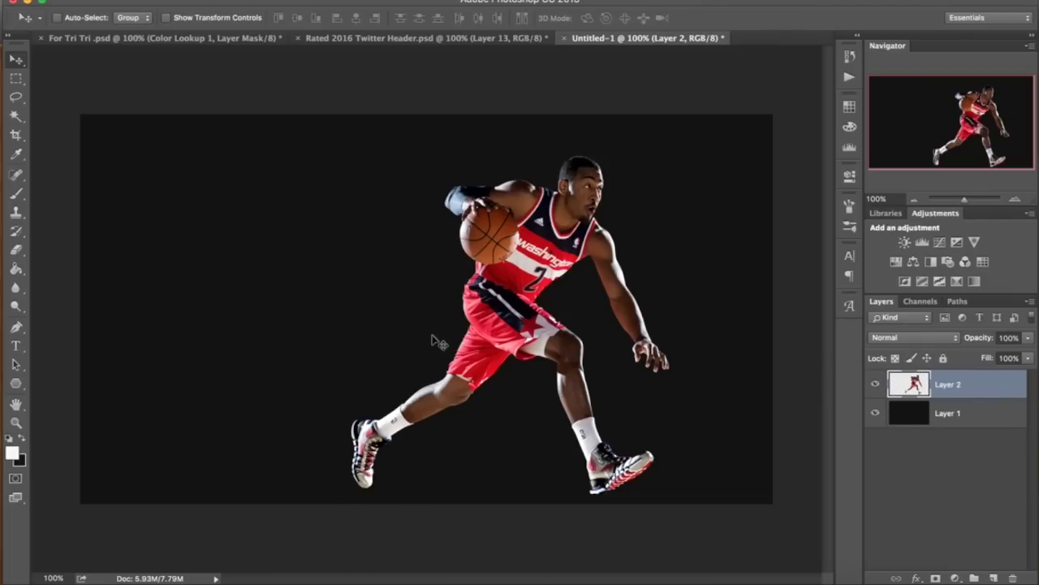
click(878, 384)
click(878, 384)
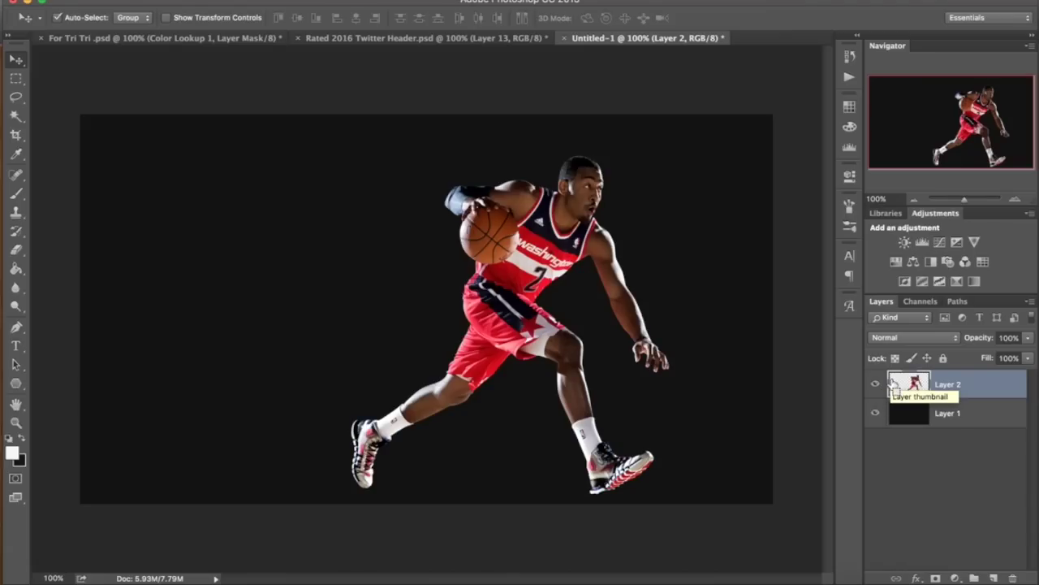
- Duplicate Layer 2 and pick the Psychedelic preset for the copy in the Topaz Labs Adjust filter
key(super+j)
click(357, 2)
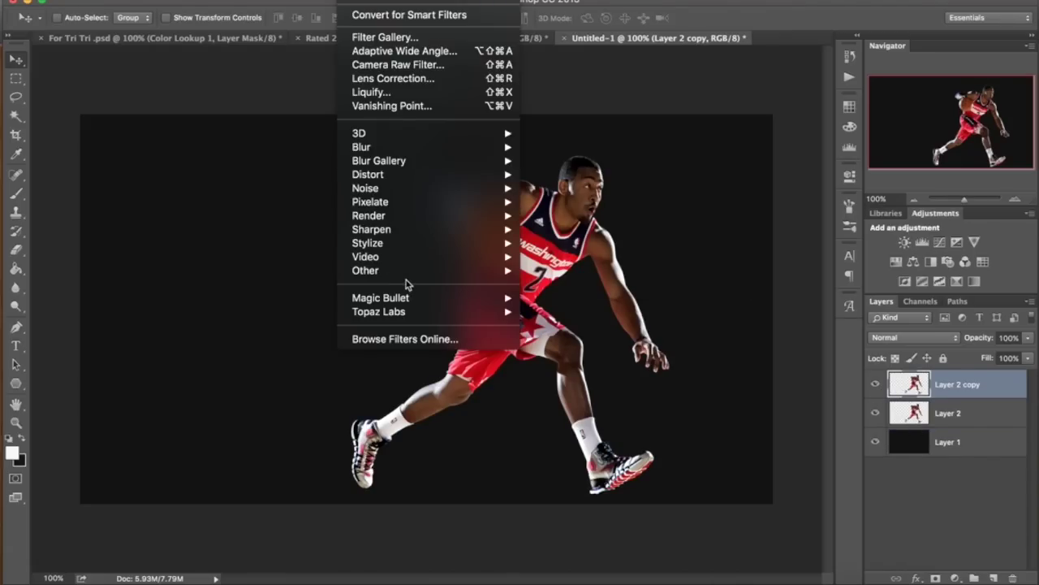
mouse_move(408, 315)
click(589, 312)
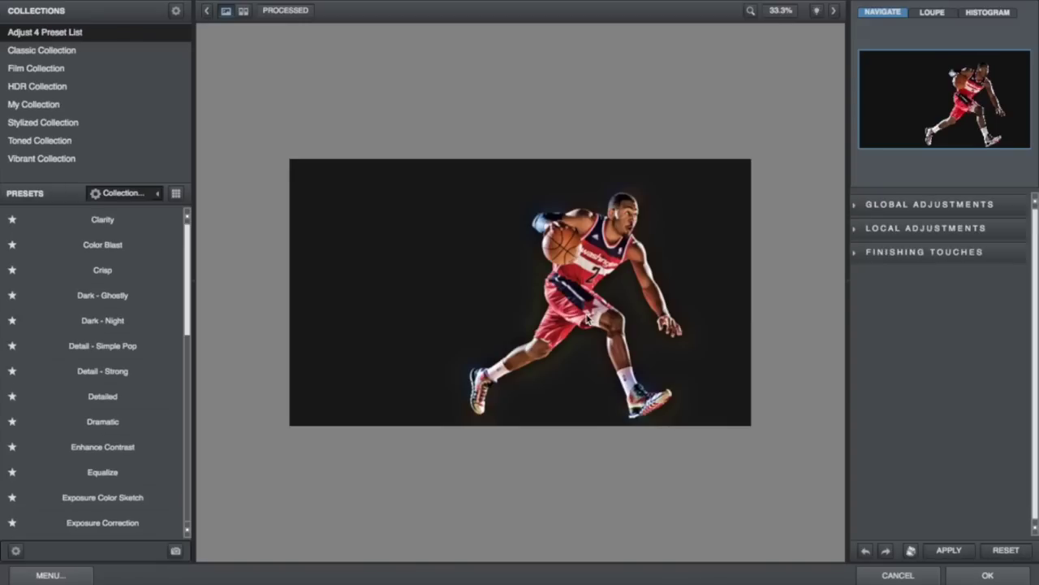
scroll(122, 463, down, 5)
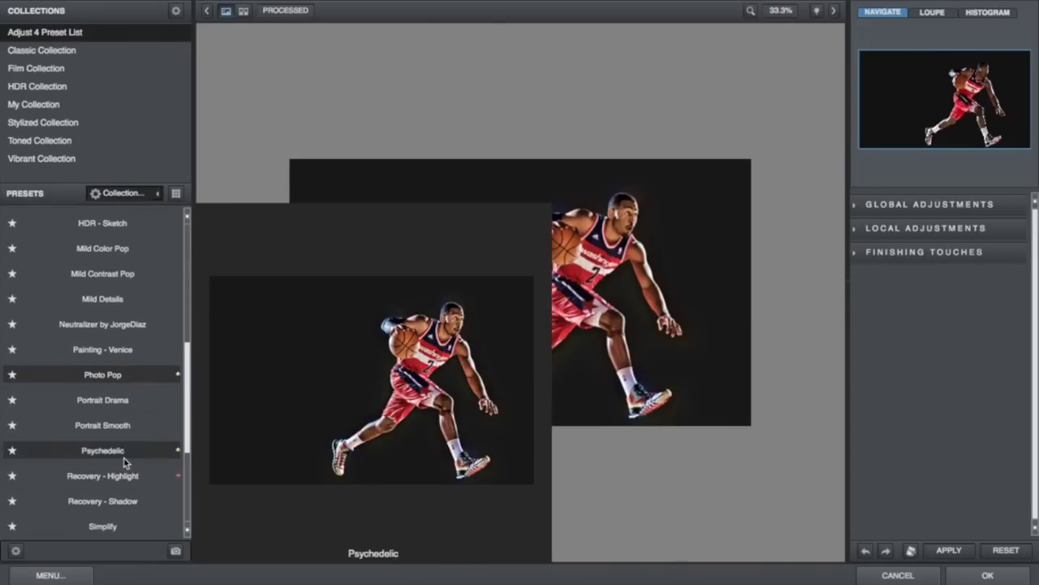
click(126, 459)
- Look into the Details settings of the filter's global adjustments and finish the filter
click(935, 227)
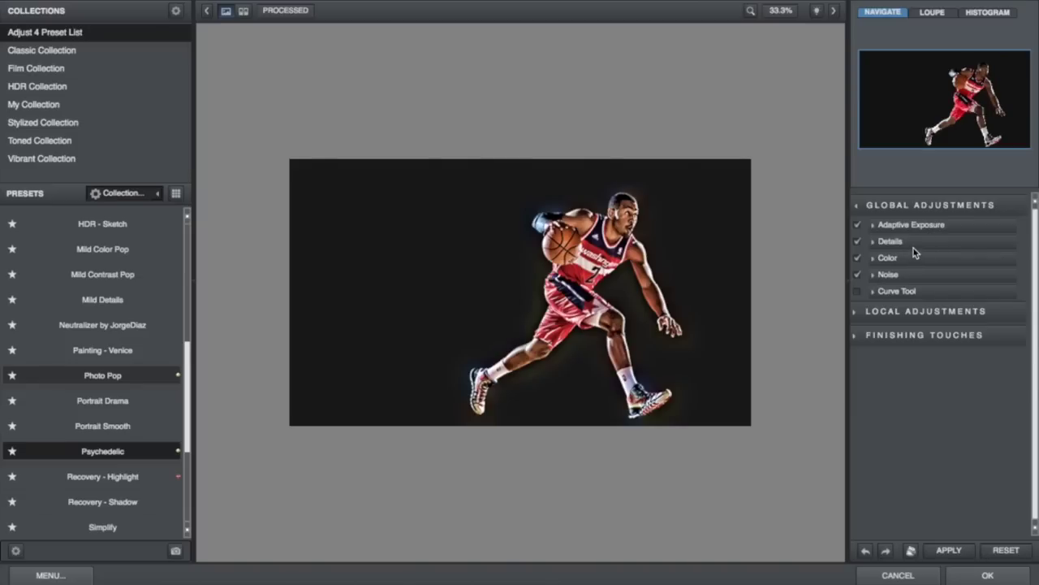
click(914, 244)
drag(933, 265, 903, 274)
click(942, 241)
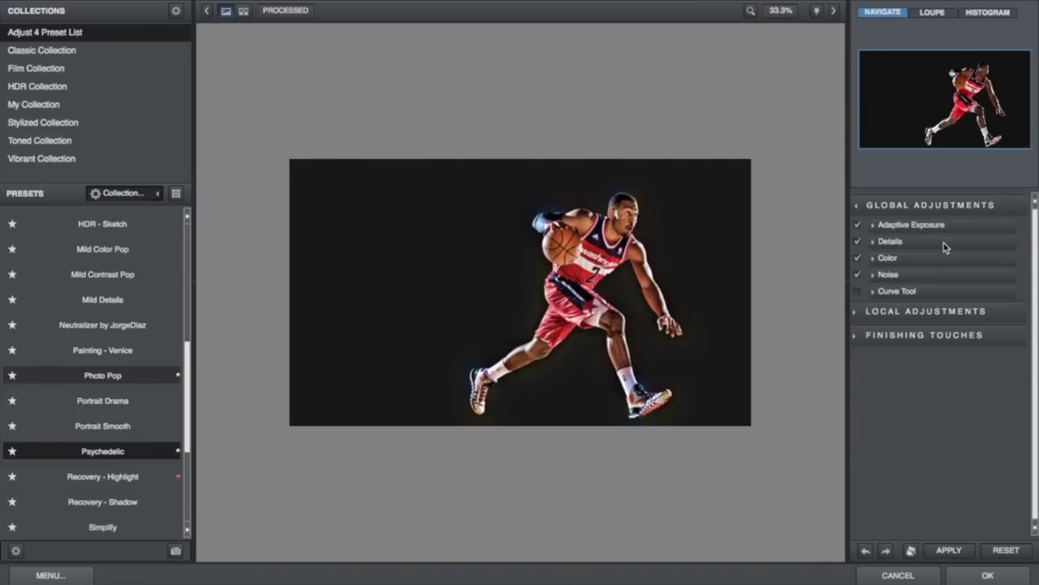
click(988, 575)
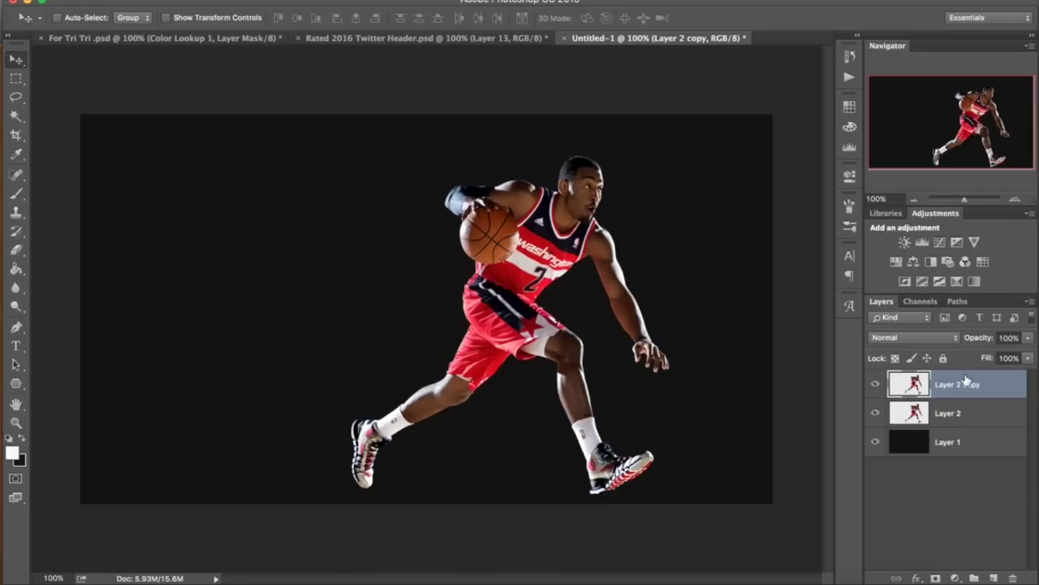
- Delete the duplicated player layer
key(Delete)
click(875, 385)
click(875, 385)
click(438, 38)
click(650, 40)
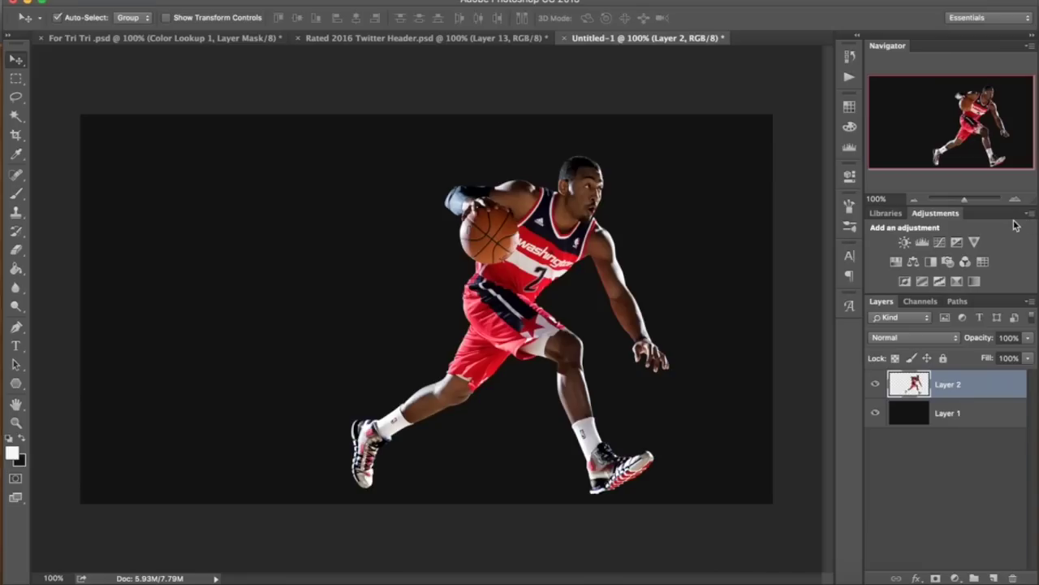
- Duplicate the player layer again and add a layer mask inverted to black on the copy
mouse_move(708, 239)
mouse_down()
mouse_move(673, 233)
mouse_move(687, 237)
mouse_up()
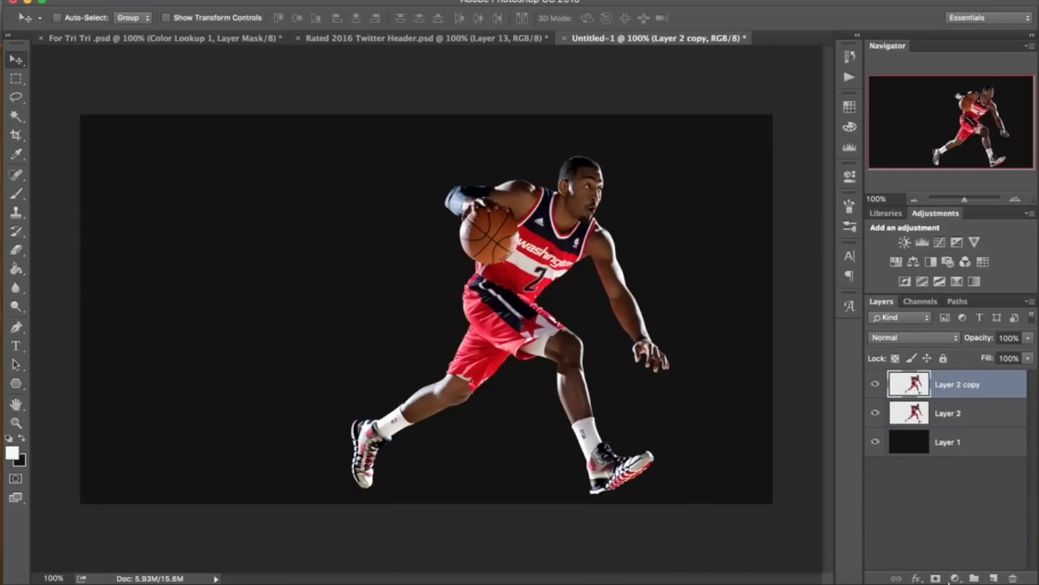
click(935, 579)
key(super+i)
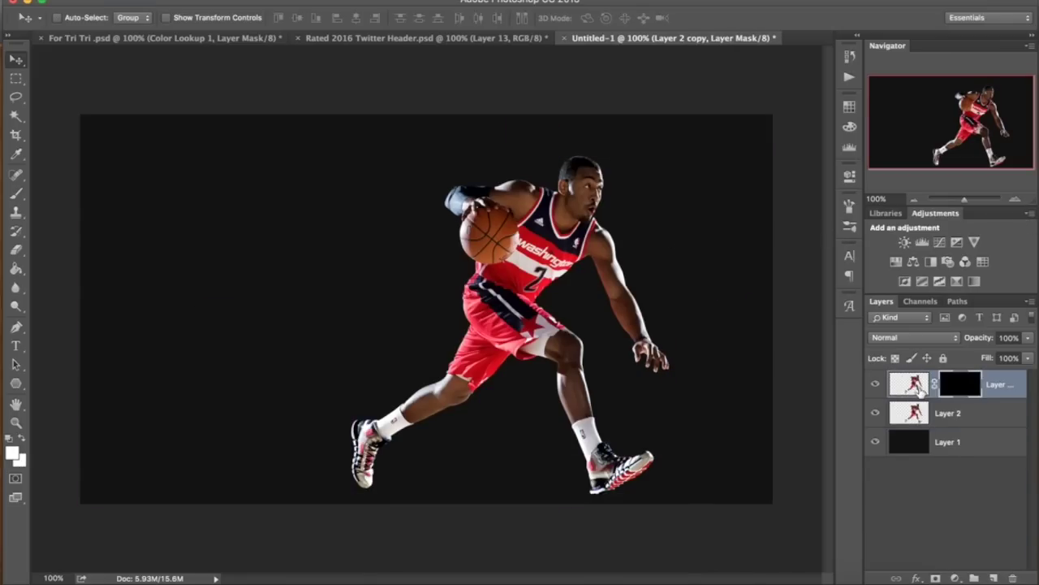
click(312, 0)
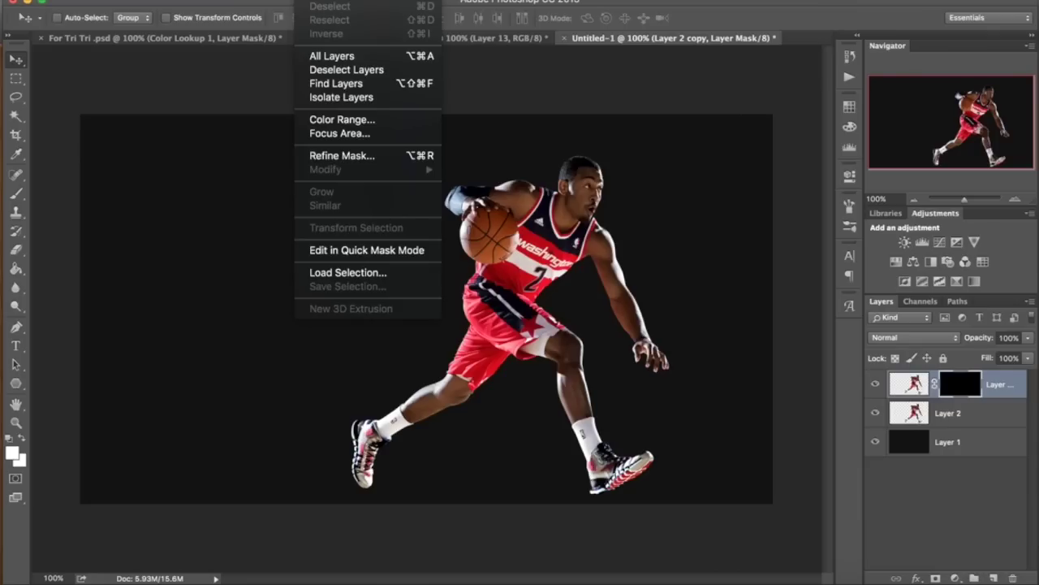
mouse_move(357, 0)
click(404, 96)
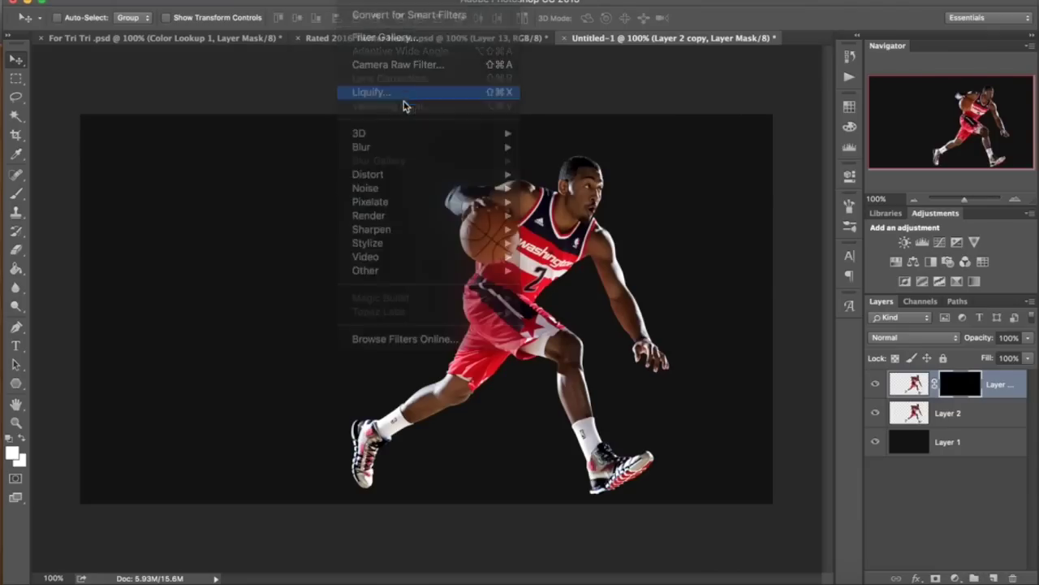
click(625, 240)
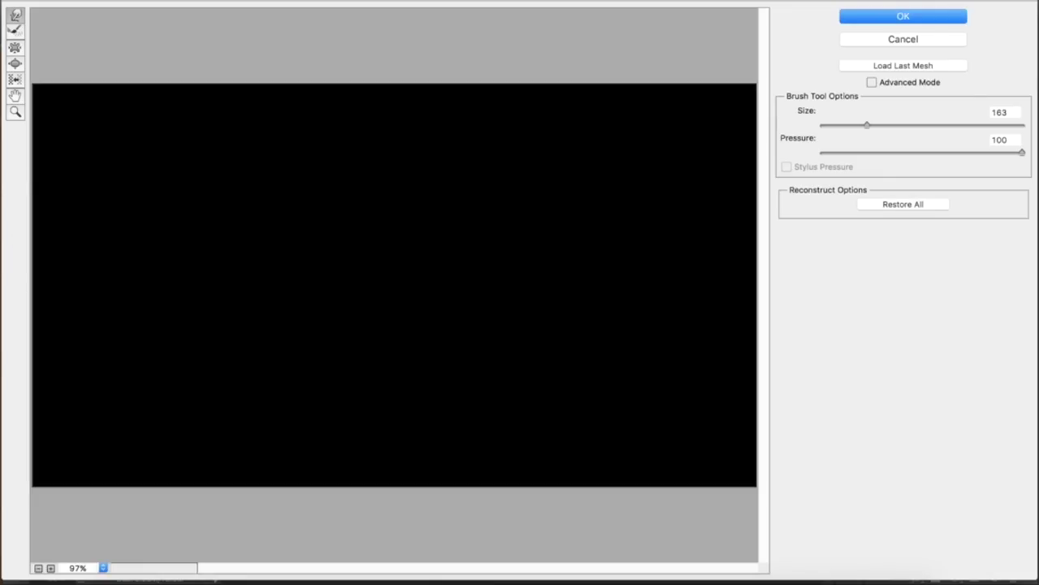
click(875, 39)
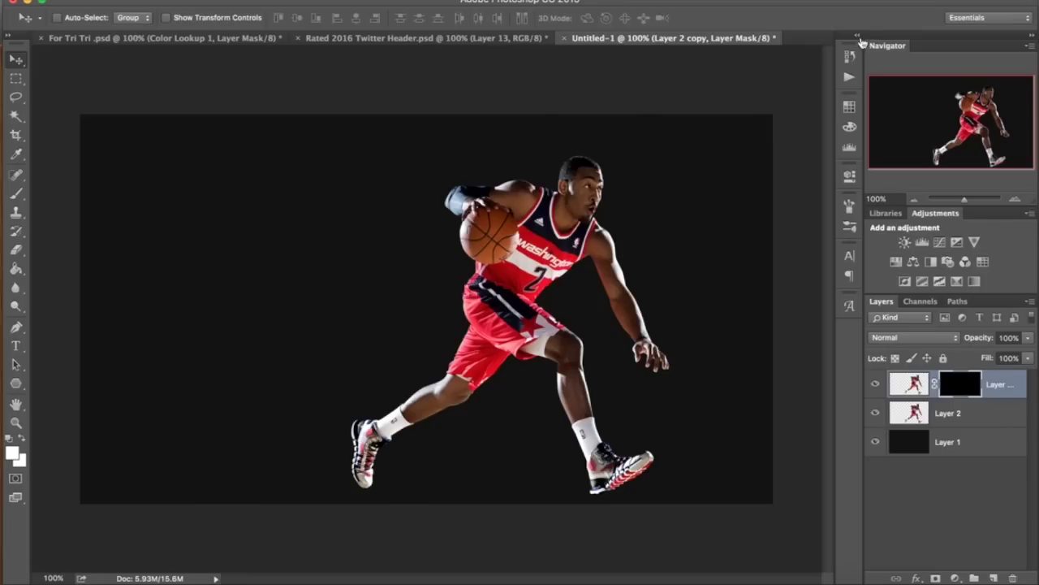
- Close the untitled basketball player document without saving its changes
click(567, 38)
click(477, 196)
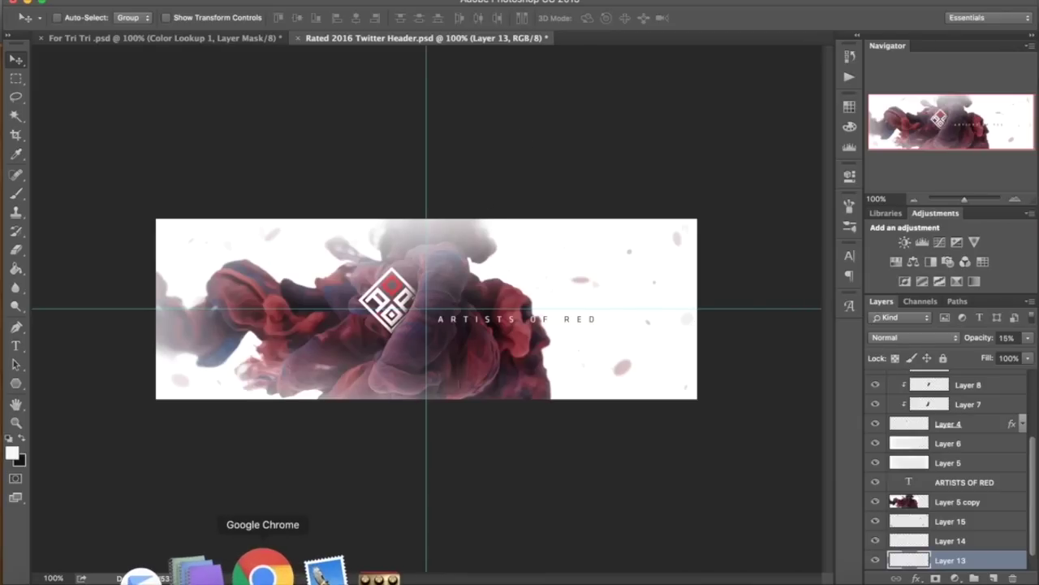
- Switch to Google Chrome and bring the basketball player cutout PNG into Photoshop as its own document
click(262, 572)
drag(439, 418, 414, 578)
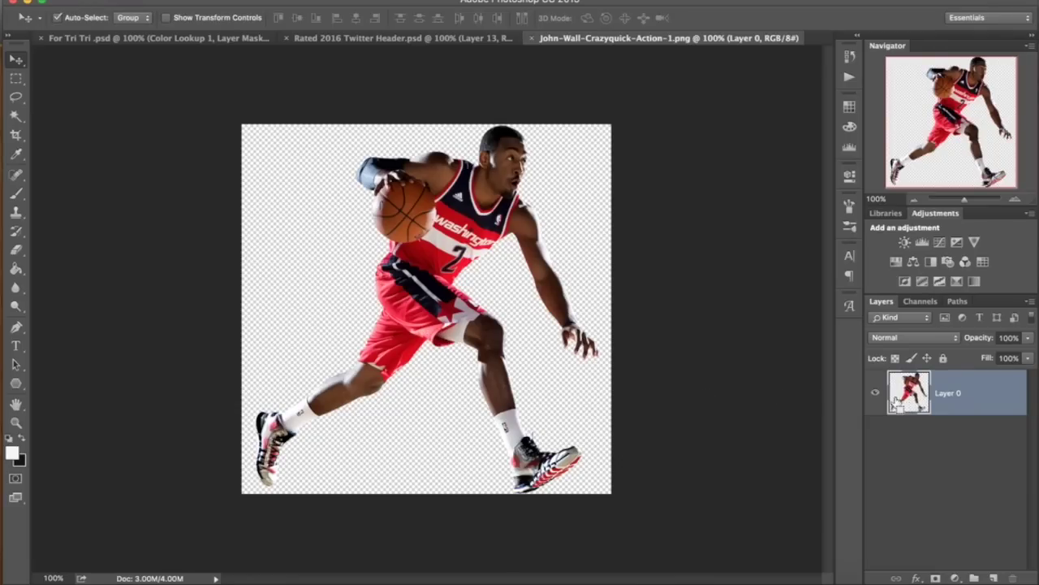
- Duplicate the player layer and reapply the last used filter to the copy
key(super+j)
click(357, 1)
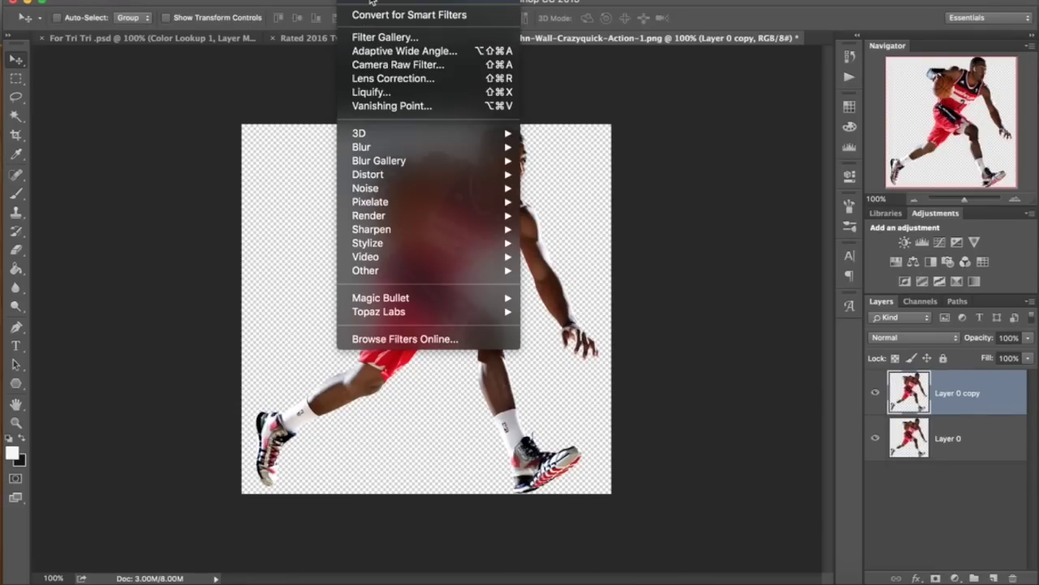
click(371, 2)
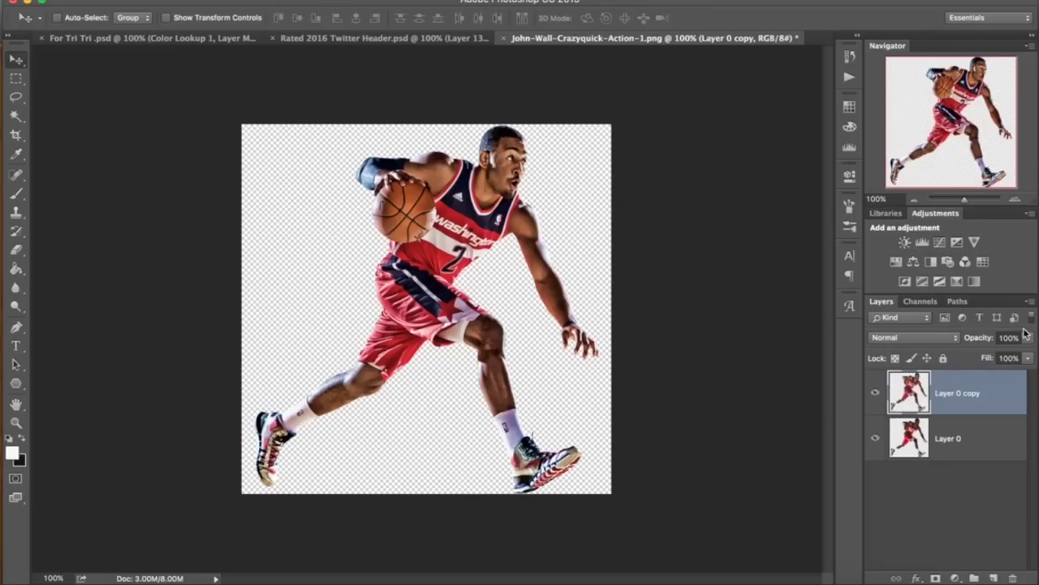
- Set the filtered copy's opacity to 60% and merge it down into the original player layer
key(Return)
right_click(965, 375)
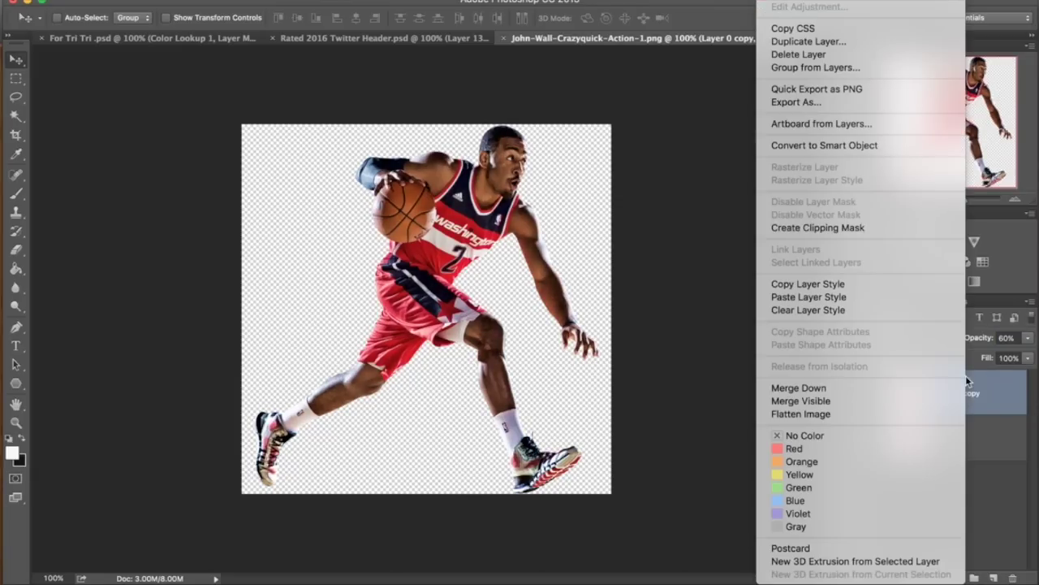
click(916, 390)
- Create a new transparent document, 1920 pixels wide and 1200 pixels high
click(138, 1)
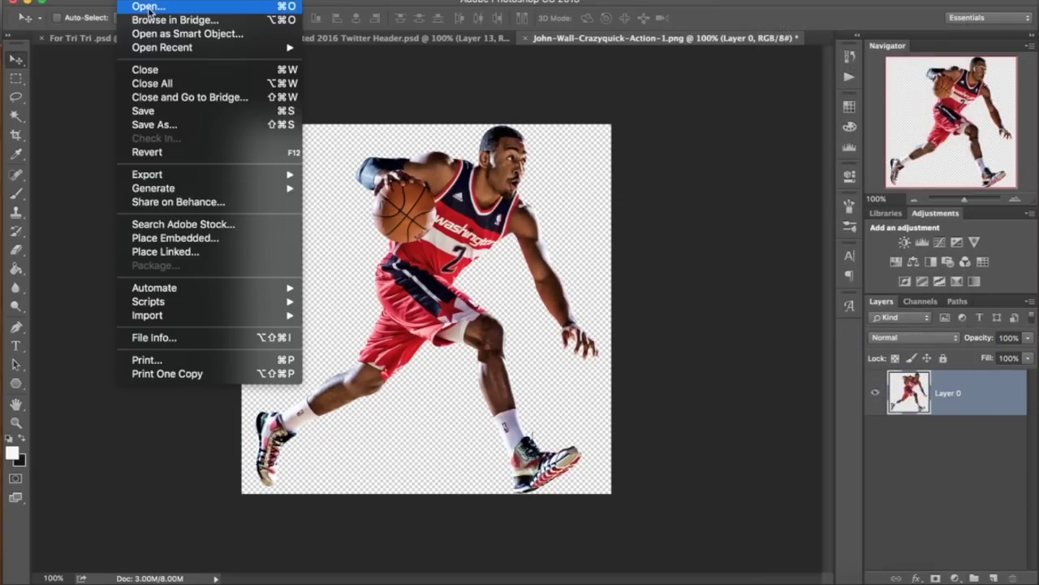
click(148, 1)
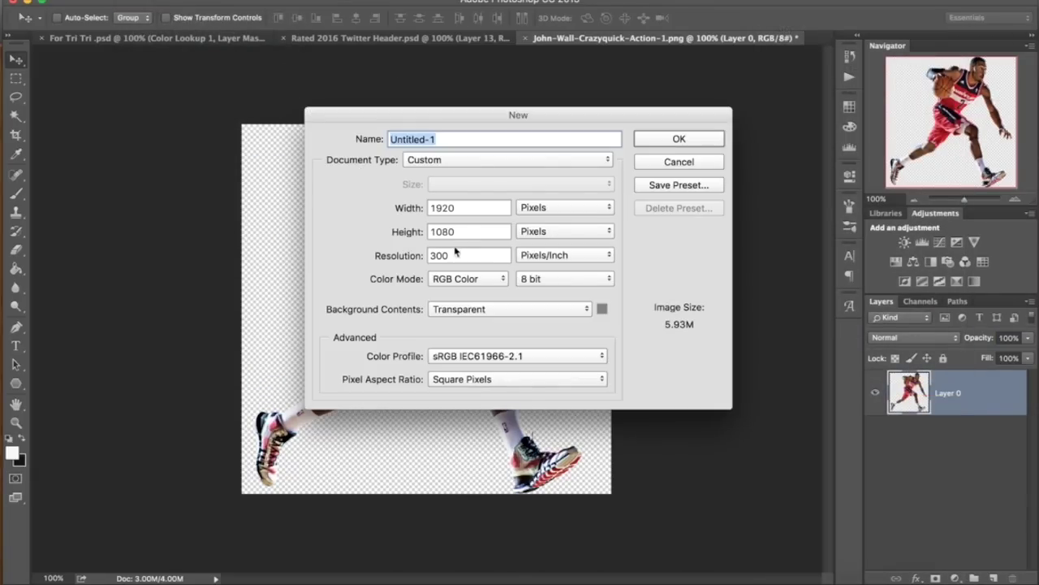
click(408, 210)
double_click(479, 232)
text(120)
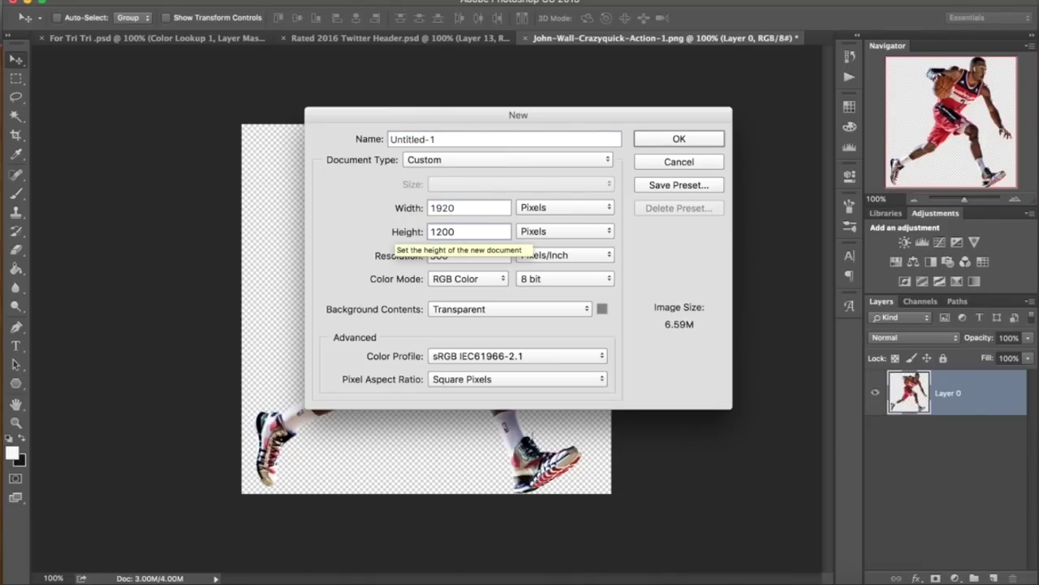
key(Return)
- Copy the player cutout into the new document and close the source PNG without saving its changes
click(498, 41)
drag(532, 247, 477, 61)
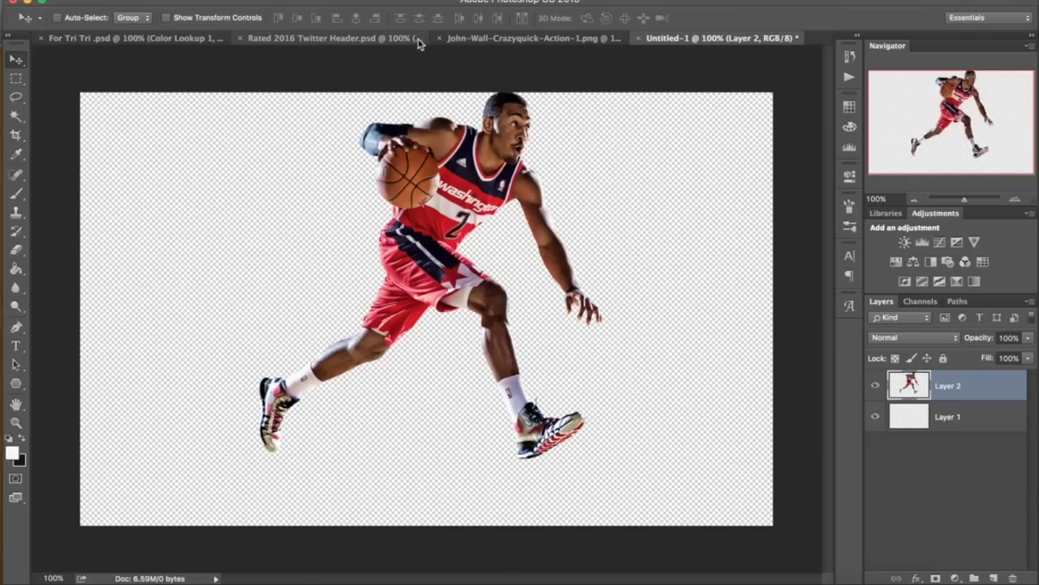
click(439, 39)
click(470, 196)
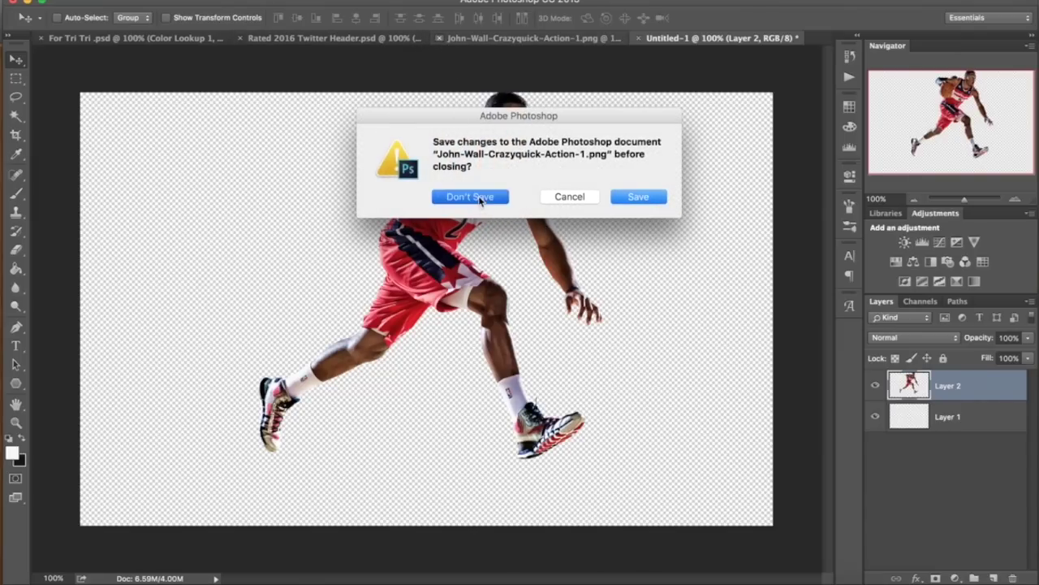
- Shift the player down and to the right on the canvas, and fill the empty bottom layer with white
drag(481, 207, 560, 260)
click(940, 417)
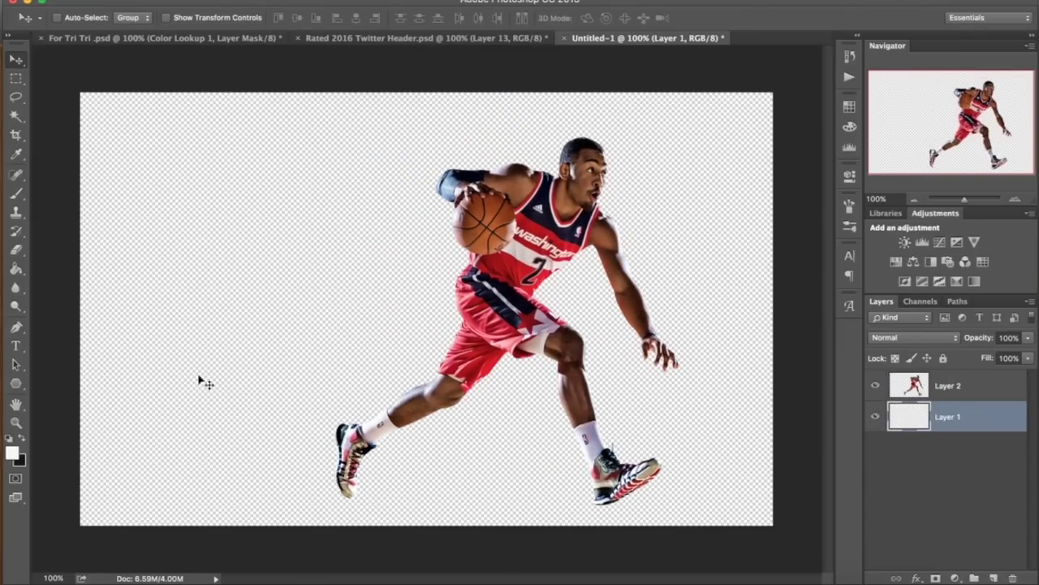
click(16, 269)
click(71, 422)
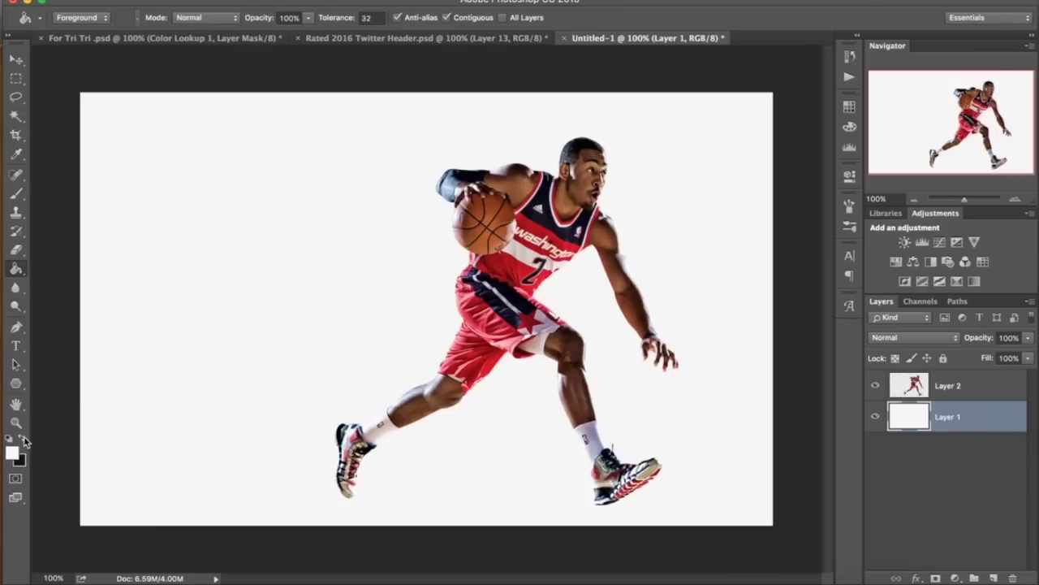
click(15, 59)
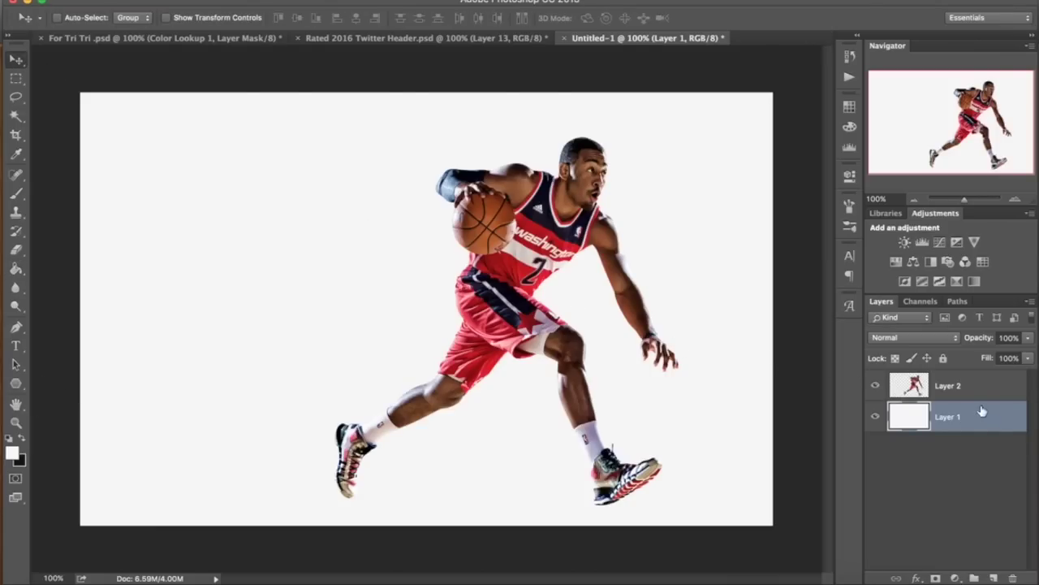
- Duplicate the player layer and add a layer mask inverted to black on the copy
click(939, 387)
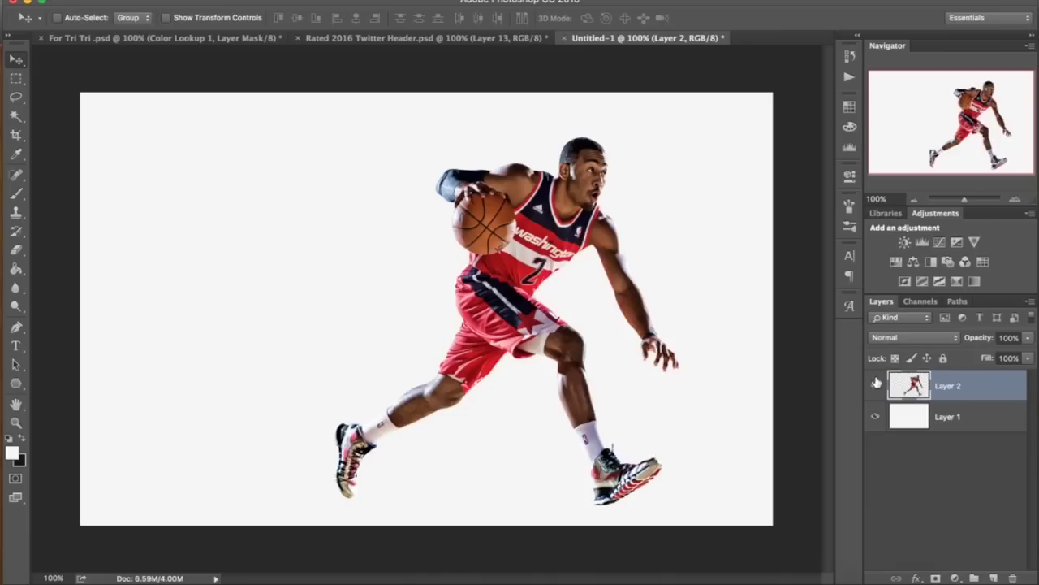
click(348, 2)
key(Escape)
key(super+j)
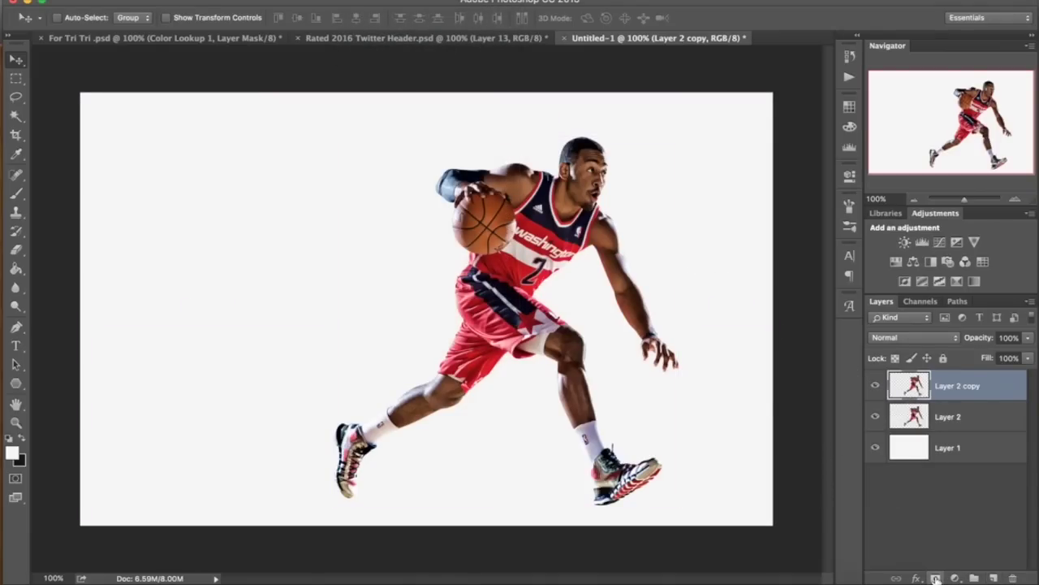
click(936, 577)
key(ctrl+i)
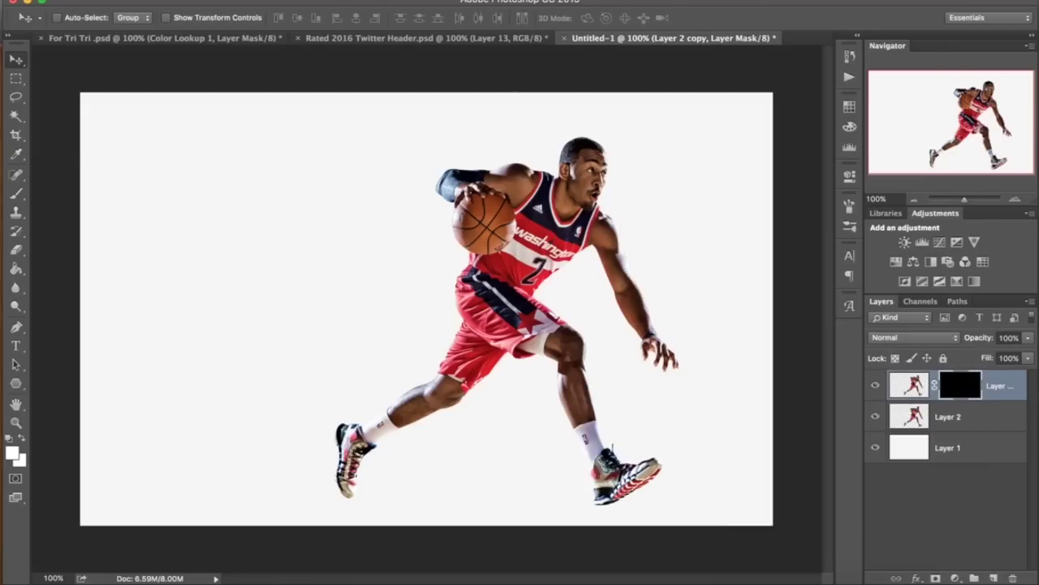
- Start Liquify on the copy's image rather than its mask, and smear the head, shoulder and ball-side arm up and to the left
click(908, 385)
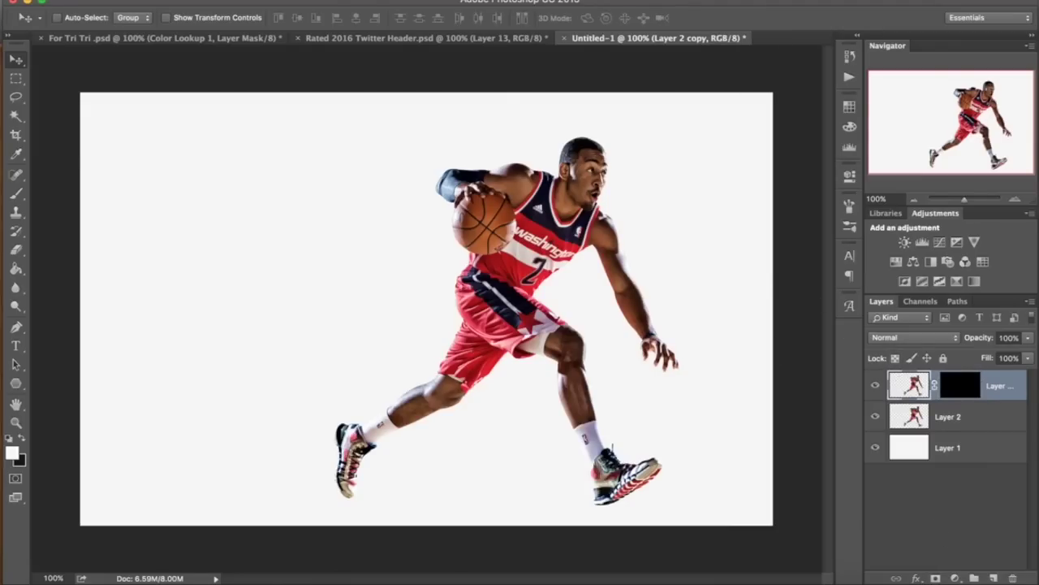
click(355, 1)
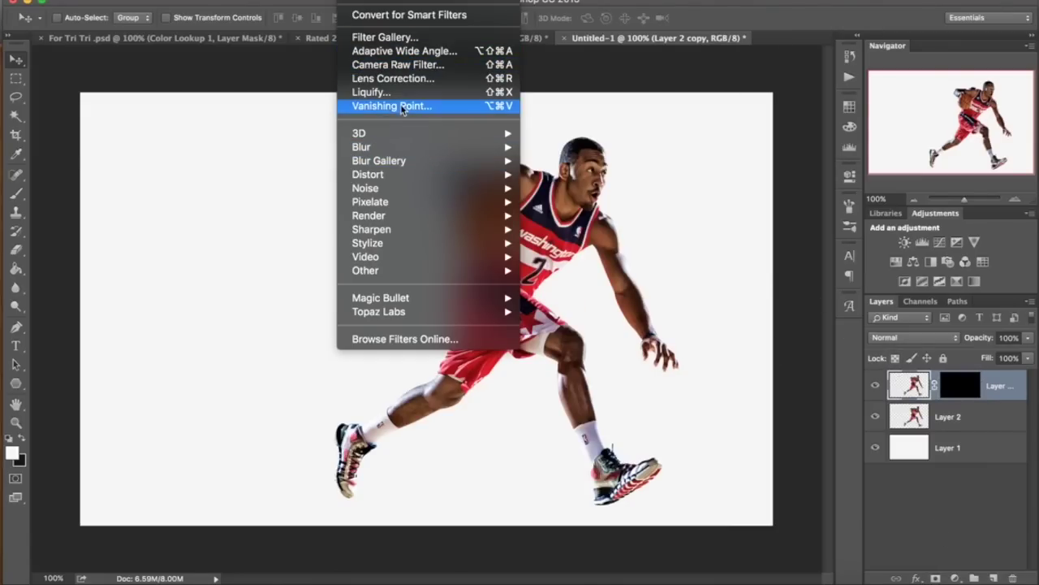
click(382, 92)
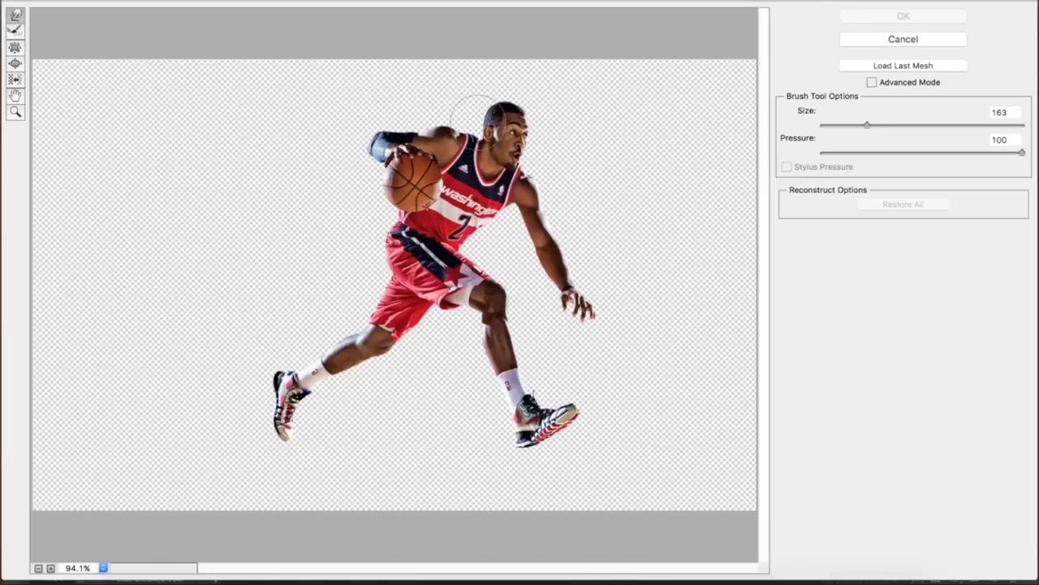
drag(481, 107, 376, 86)
drag(430, 141, 356, 102)
drag(375, 169, 325, 135)
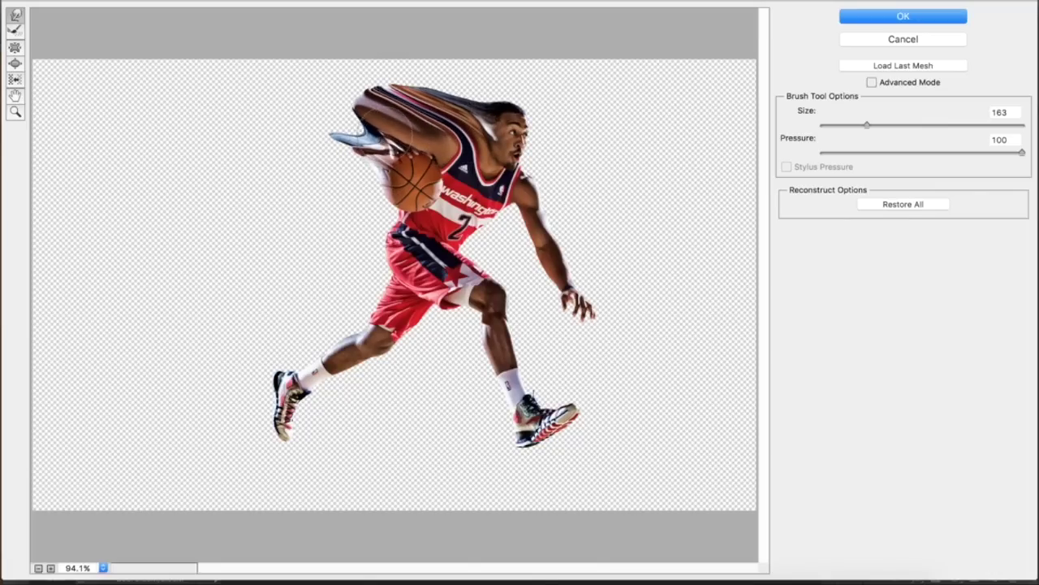
drag(382, 115, 301, 109)
drag(385, 111, 343, 79)
mouse_move(480, 115)
mouse_down()
mouse_move(452, 91)
mouse_move(413, 82)
mouse_up()
mouse_move(506, 90)
mouse_down()
mouse_move(417, 57)
mouse_move(425, 86)
mouse_move(344, 40)
mouse_up()
mouse_move(377, 104)
mouse_down()
mouse_move(340, 80)
mouse_move(270, 76)
mouse_up()
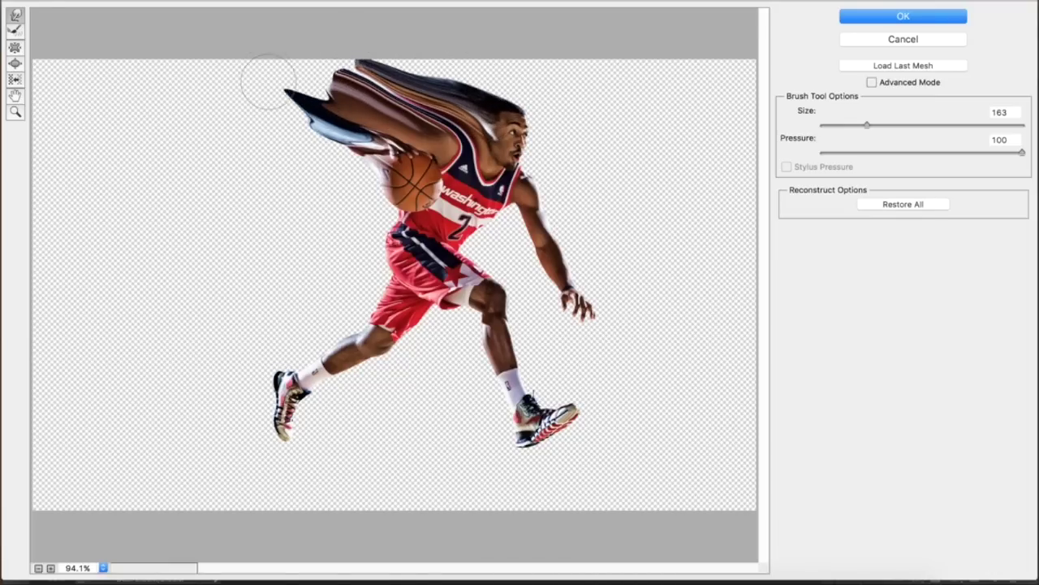
- Smear the ball hand, the basketball and the player's waist outward to the upper left
drag(378, 193, 290, 143)
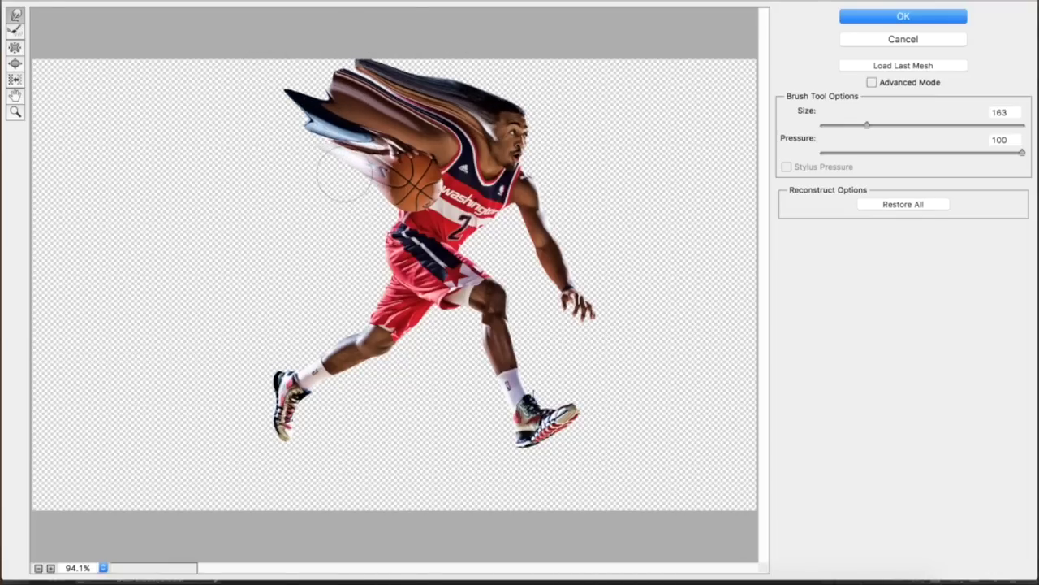
drag(381, 204, 289, 144)
drag(395, 218, 313, 209)
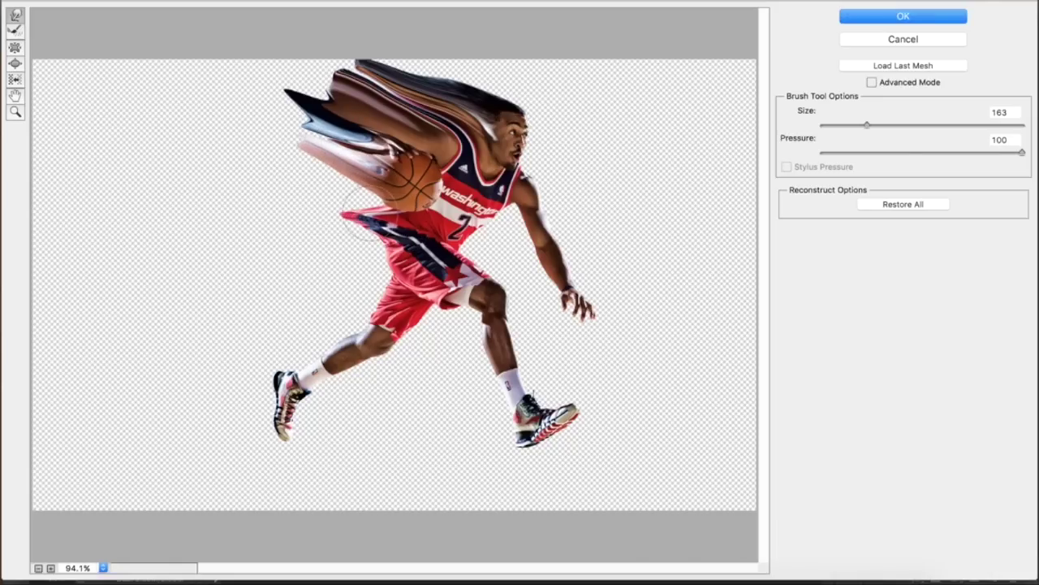
drag(392, 207, 321, 175)
drag(348, 218, 280, 180)
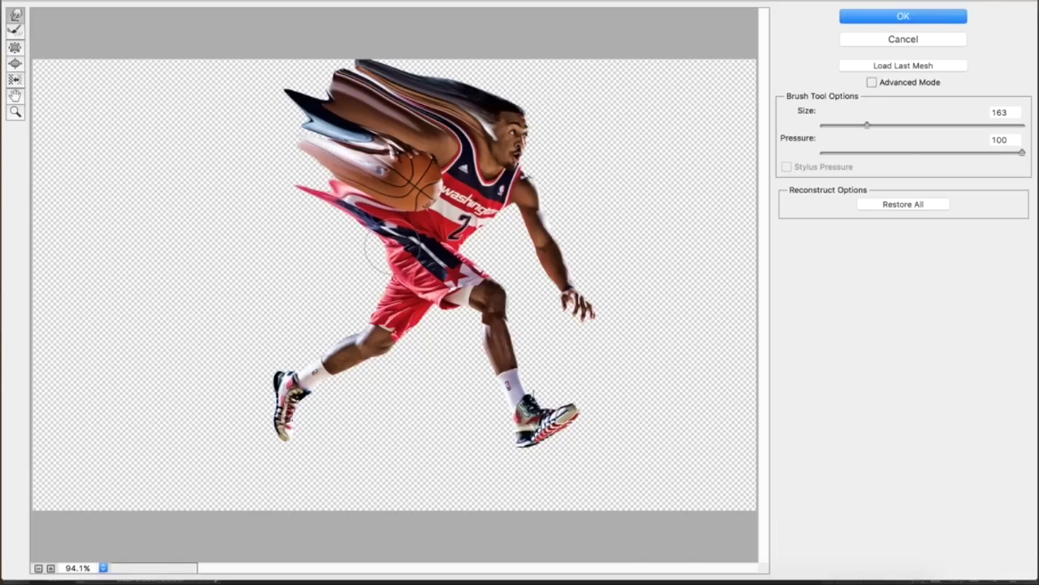
- Smear the back of the red shorts to the upper left in long streaks, from the waistband to the hem
mouse_move(387, 255)
mouse_down()
mouse_move(261, 200)
mouse_move(357, 227)
mouse_move(274, 180)
mouse_up()
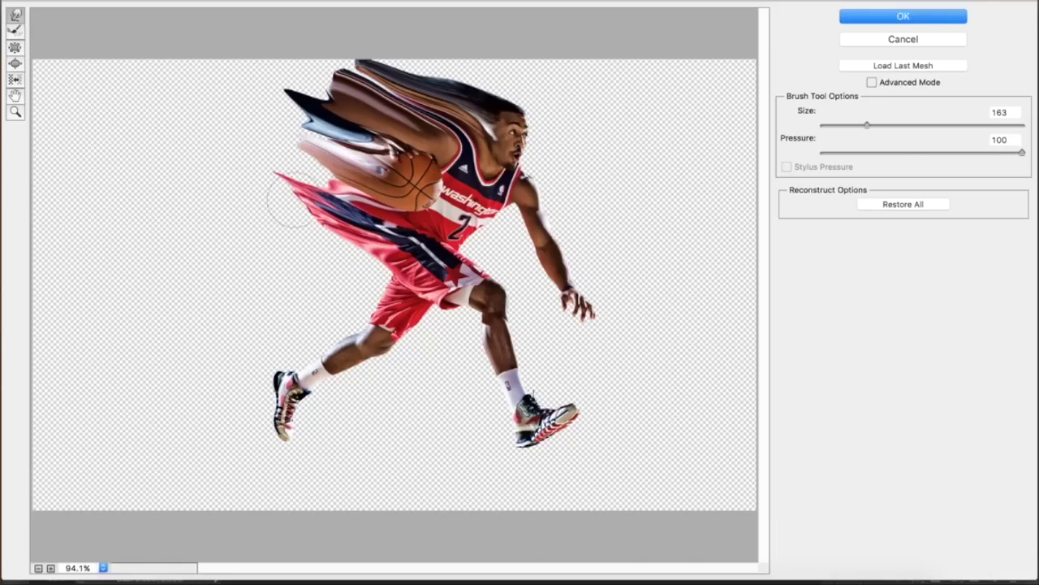
mouse_move(334, 228)
mouse_down()
mouse_move(286, 179)
mouse_move(318, 195)
mouse_move(347, 187)
mouse_move(294, 151)
mouse_up()
drag(368, 258, 294, 232)
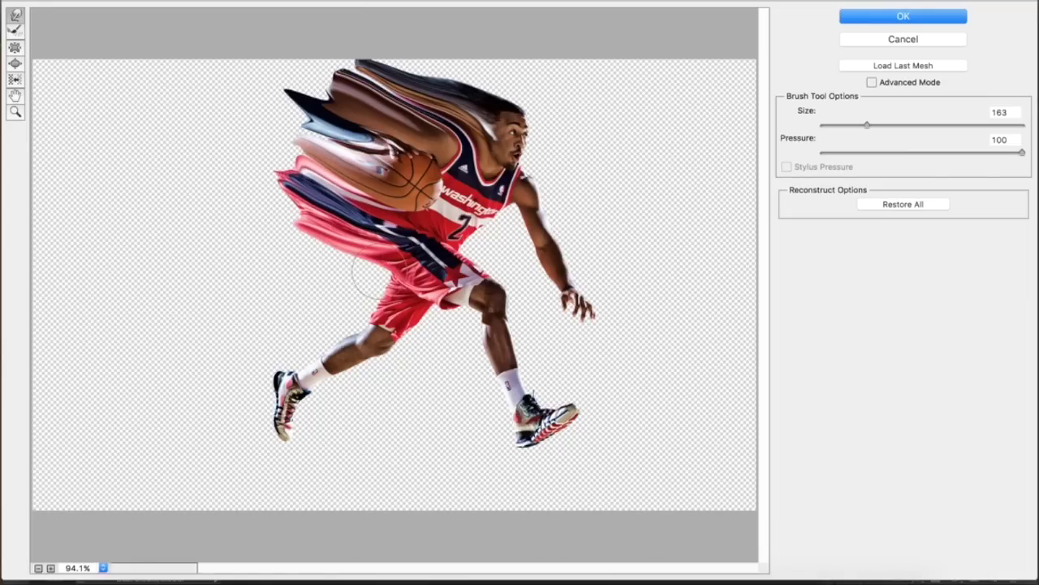
mouse_move(373, 281)
mouse_down()
mouse_move(314, 256)
mouse_move(360, 268)
mouse_move(298, 229)
mouse_up()
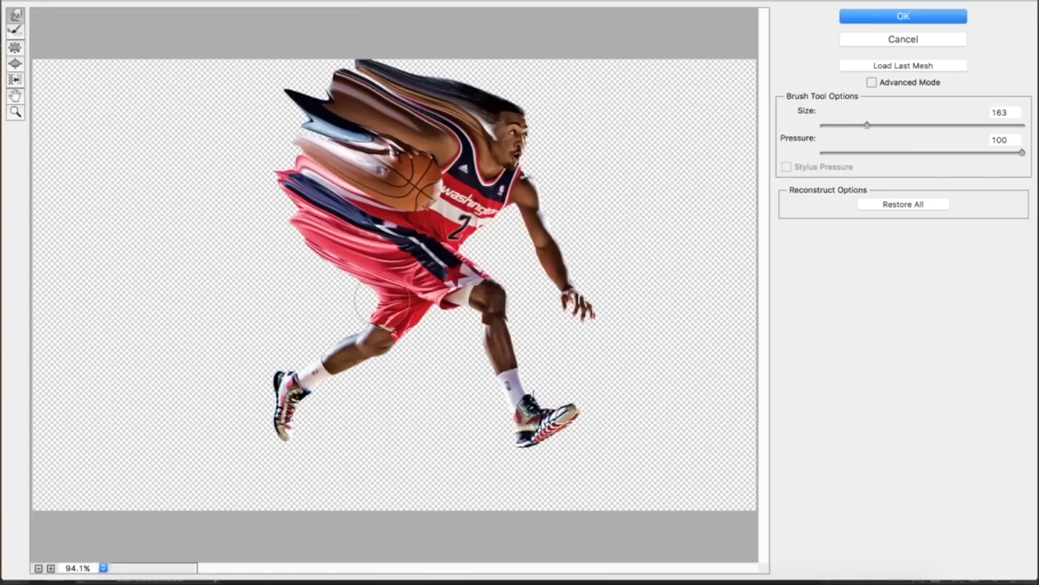
drag(383, 301, 285, 246)
mouse_move(372, 337)
mouse_down()
mouse_move(290, 262)
mouse_move(335, 289)
mouse_move(270, 240)
mouse_move(292, 253)
mouse_move(256, 203)
mouse_up()
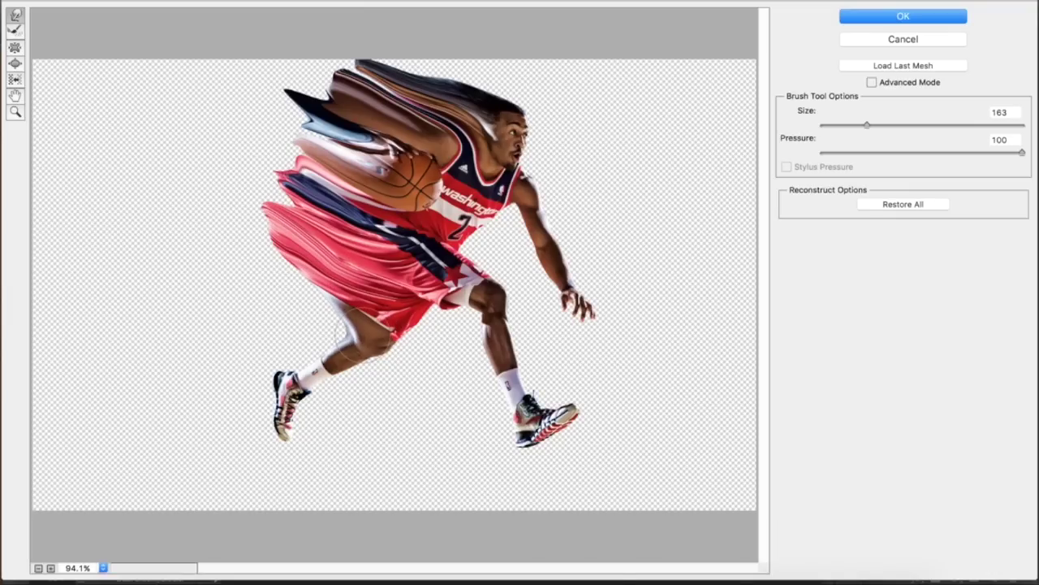
- Smear the trailing leg and the lower hem of the shorts to the upper left
drag(329, 354, 242, 315)
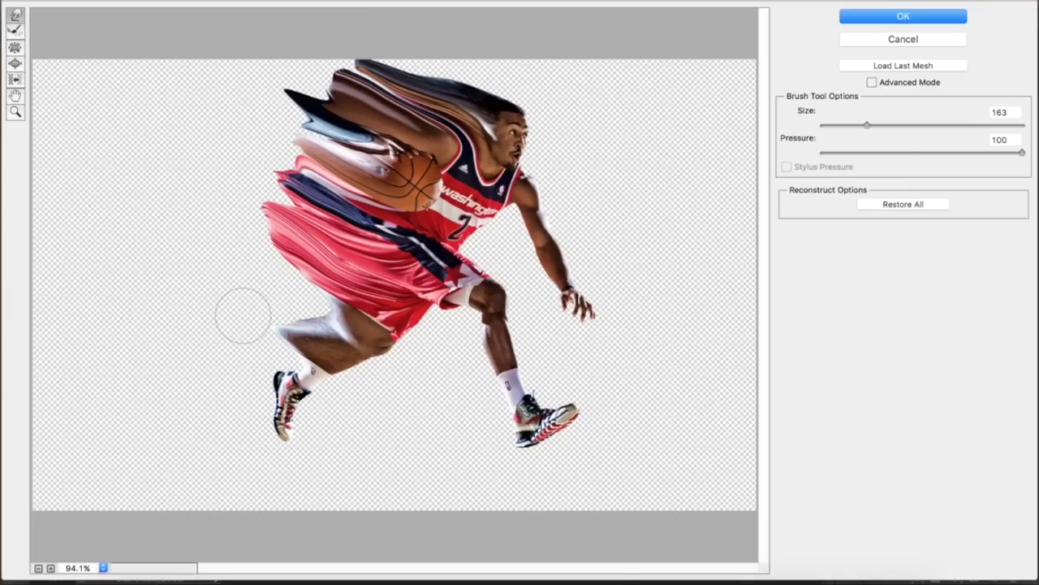
drag(327, 320, 262, 279)
drag(324, 332, 208, 262)
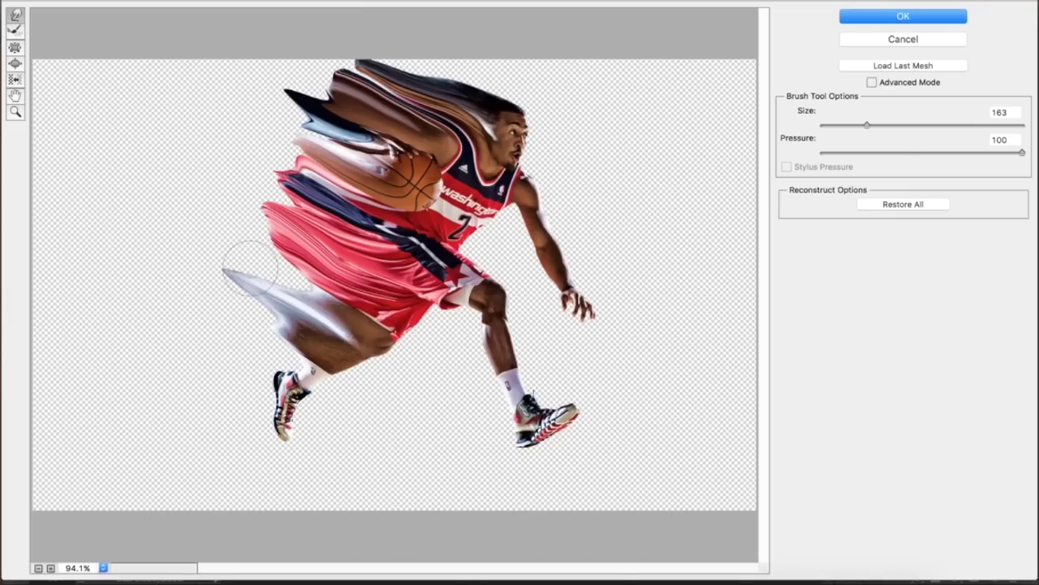
drag(303, 301, 195, 227)
drag(335, 297, 236, 234)
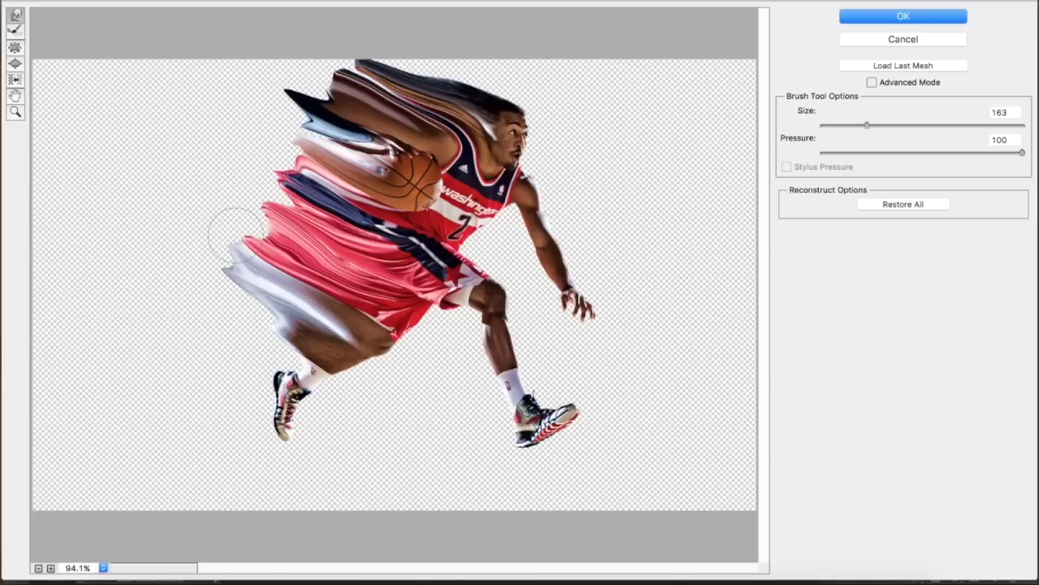
- Smear the trailing foot's sock and shoe, along with the calf edge, into streaks to the upper left
drag(309, 365, 202, 308)
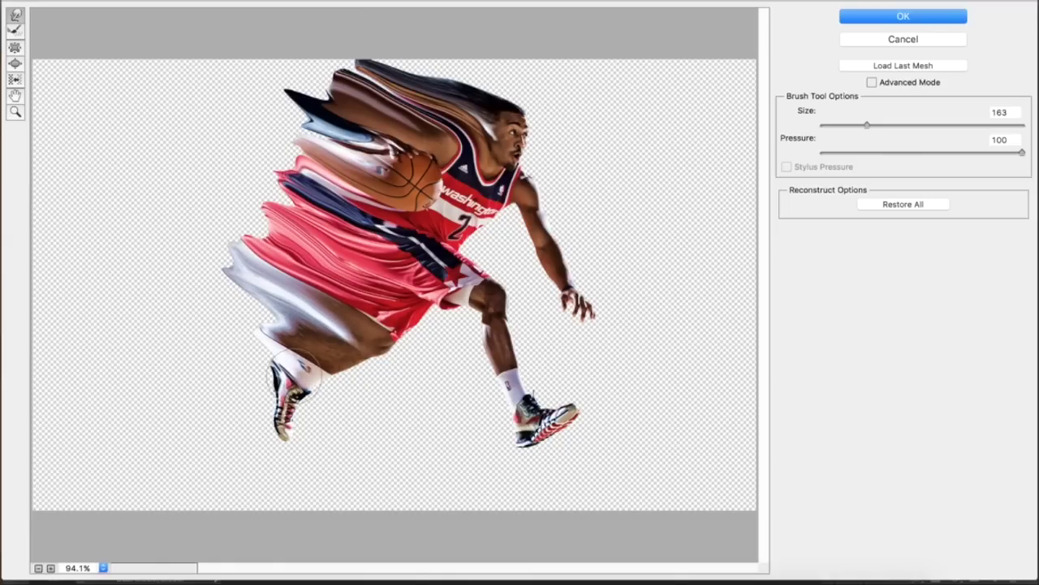
drag(280, 382, 181, 295)
drag(273, 344, 184, 254)
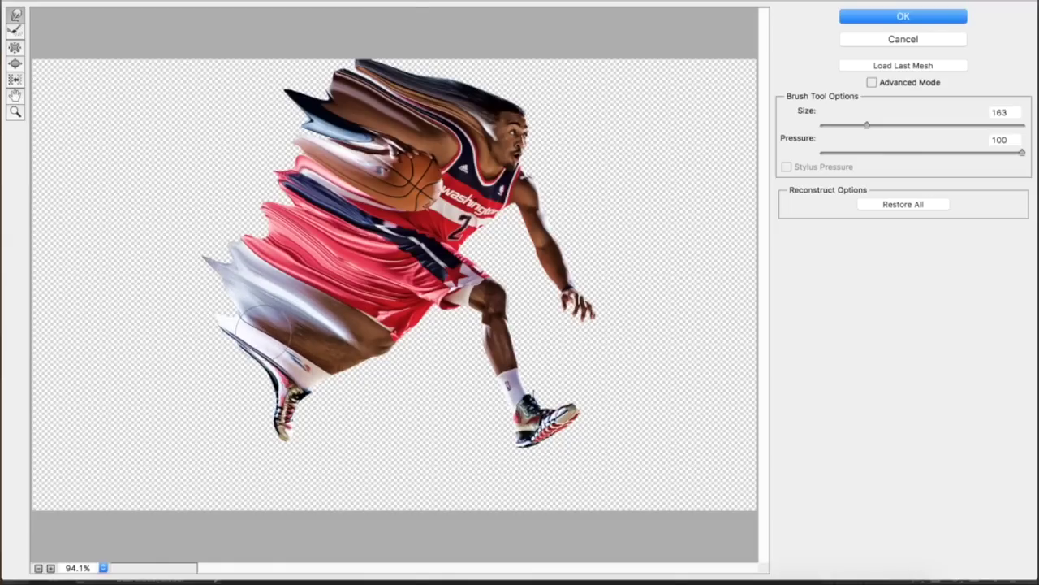
drag(261, 321, 185, 274)
mouse_move(290, 413)
mouse_down()
mouse_move(262, 399)
mouse_move(259, 416)
mouse_move(189, 341)
mouse_up()
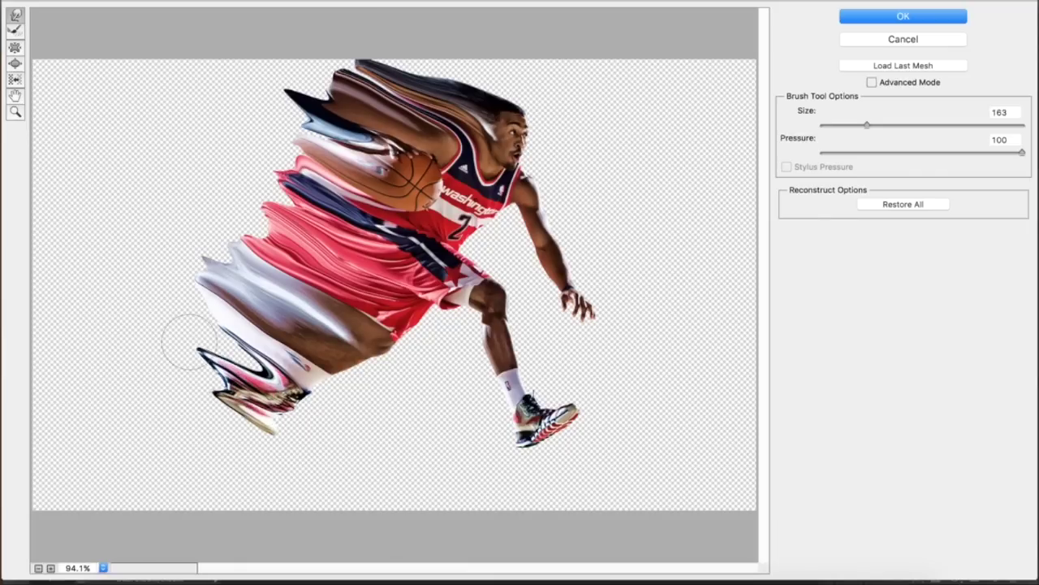
drag(262, 380, 156, 306)
drag(234, 411, 186, 366)
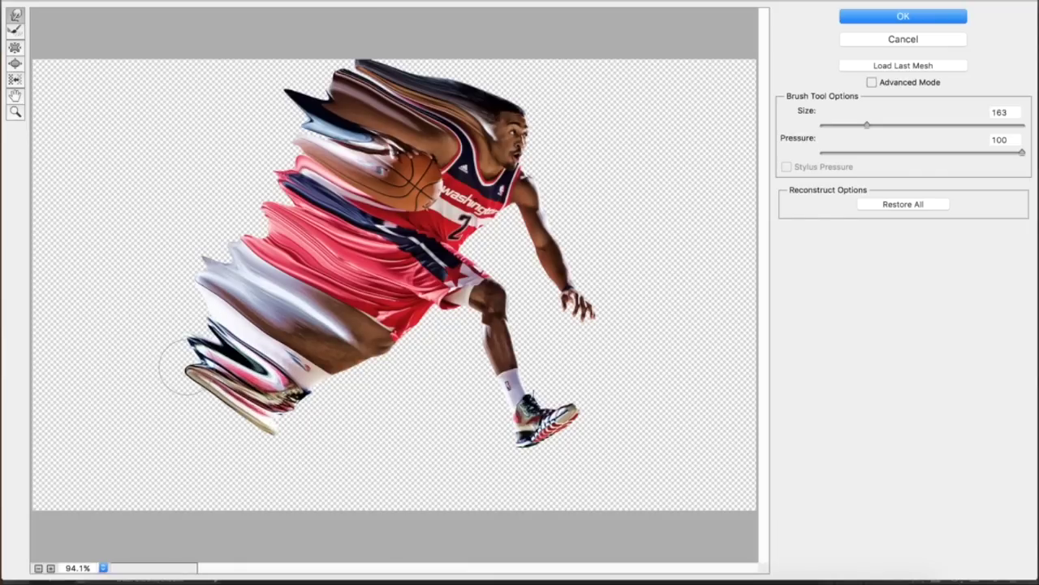
drag(251, 423, 190, 392)
drag(251, 363, 143, 303)
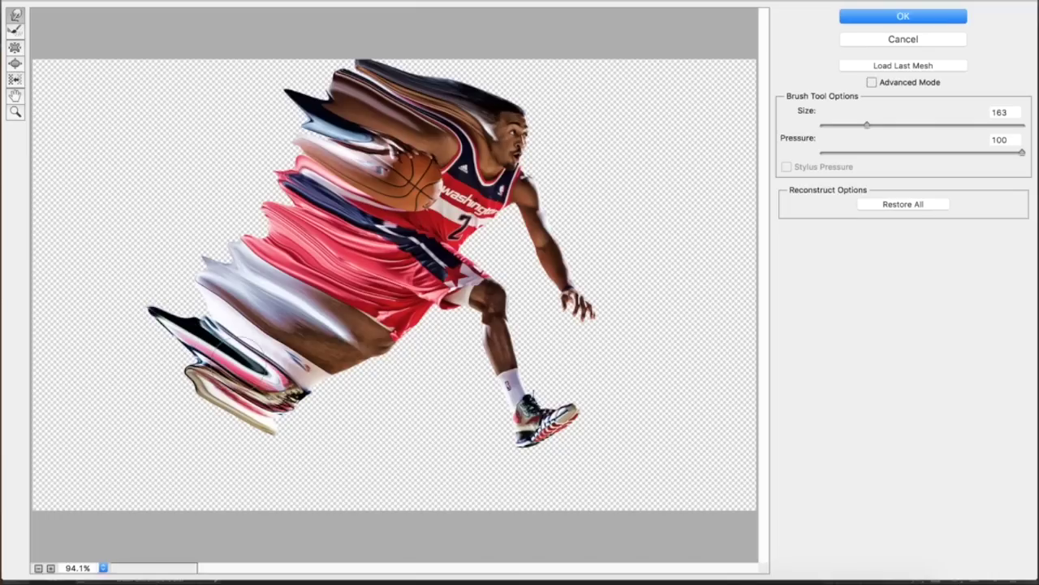
- Smear the front shoe, sock and shin outward behind the leg, and apply the Liquify filter
drag(538, 436, 471, 425)
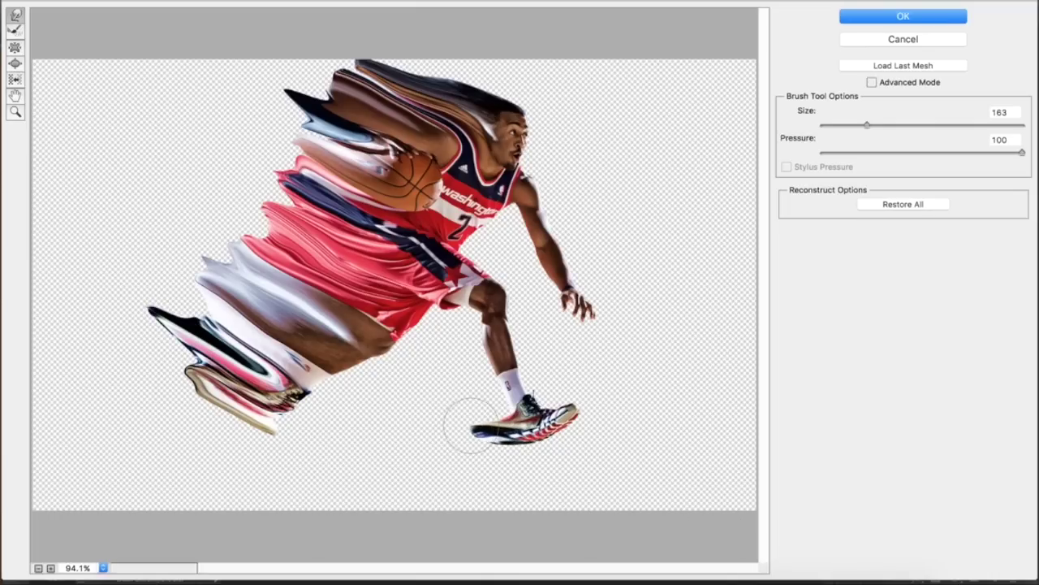
mouse_move(506, 382)
mouse_down()
mouse_move(430, 356)
mouse_move(490, 345)
mouse_move(433, 357)
mouse_up()
mouse_move(516, 445)
mouse_down()
mouse_move(444, 426)
mouse_move(378, 386)
mouse_up()
mouse_move(519, 383)
mouse_down()
mouse_move(427, 372)
mouse_move(469, 349)
mouse_move(418, 351)
mouse_up()
drag(481, 326, 420, 313)
key(super+z)
drag(479, 328, 442, 320)
click(925, 17)
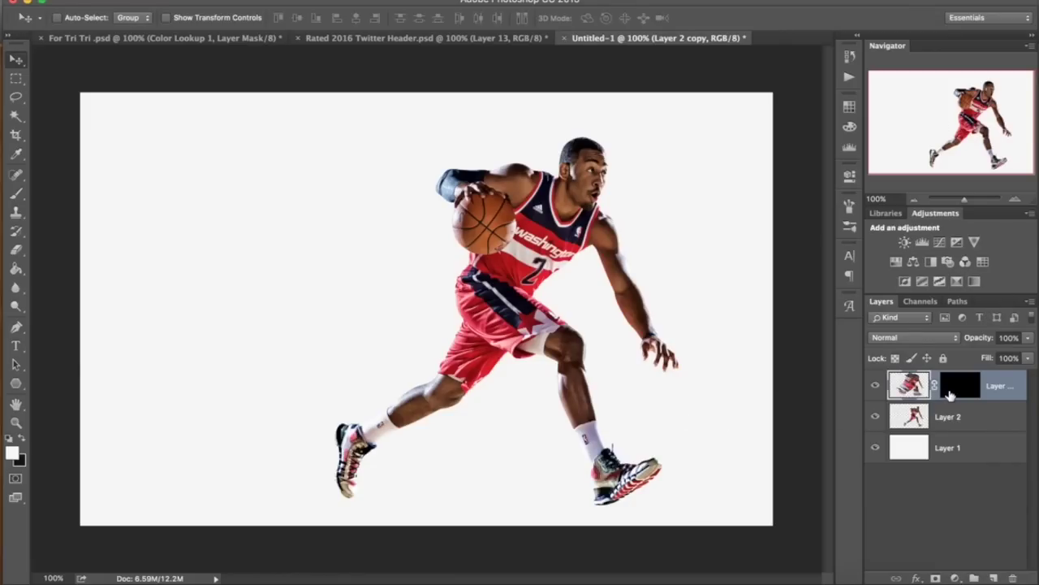
click(950, 394)
mouse_move(488, 575)
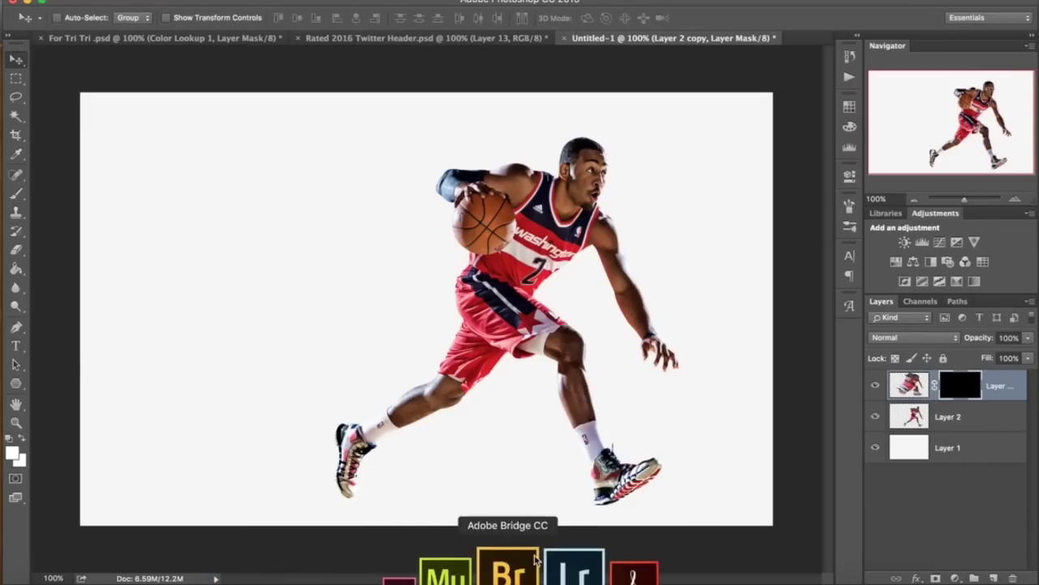
right_click(420, 572)
click(450, 517)
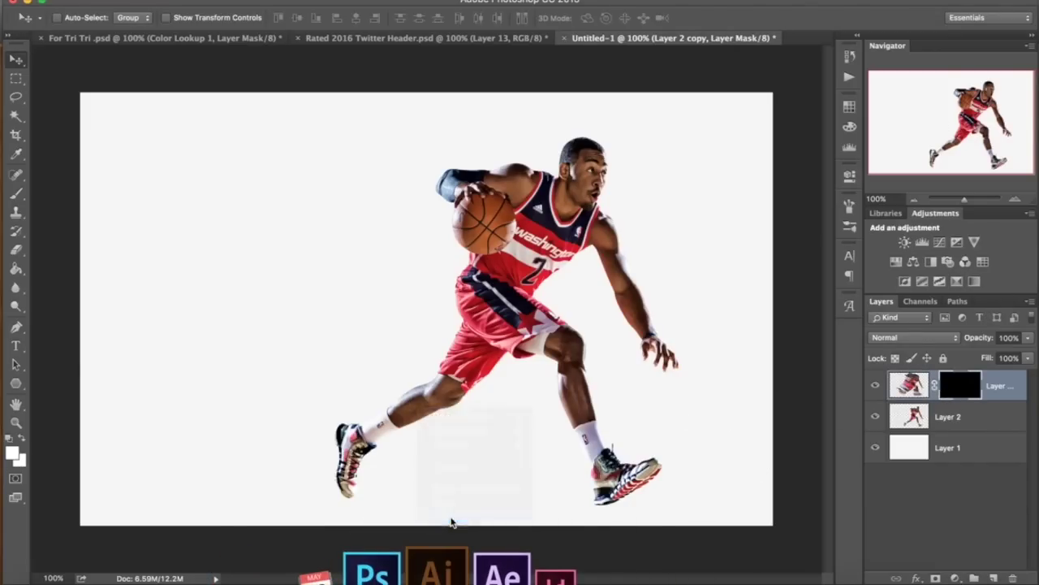
- Delete the layer mask of Layer 2 copy, and add a new mask inverted to black
right_click(974, 389)
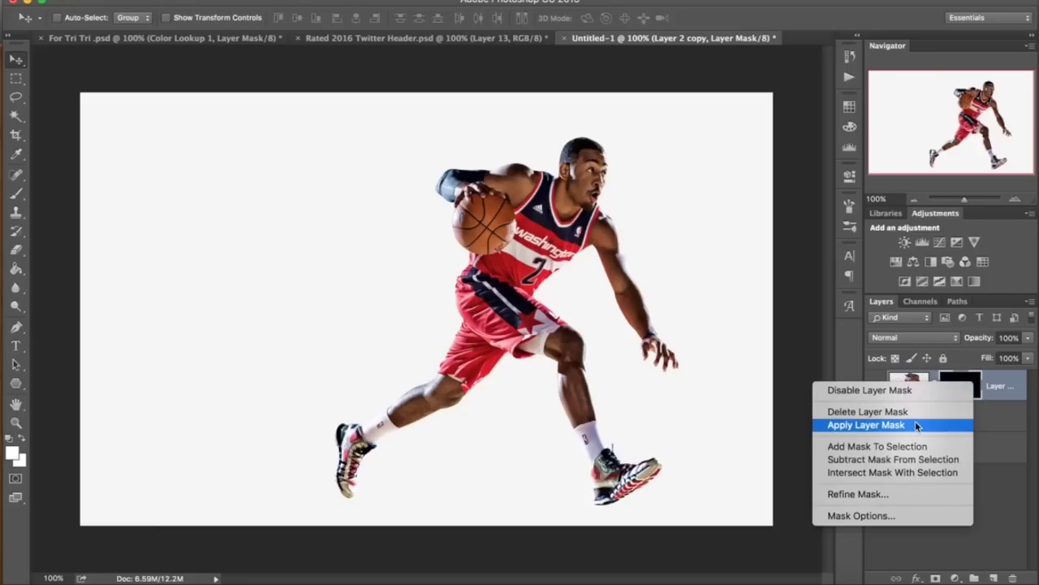
click(913, 415)
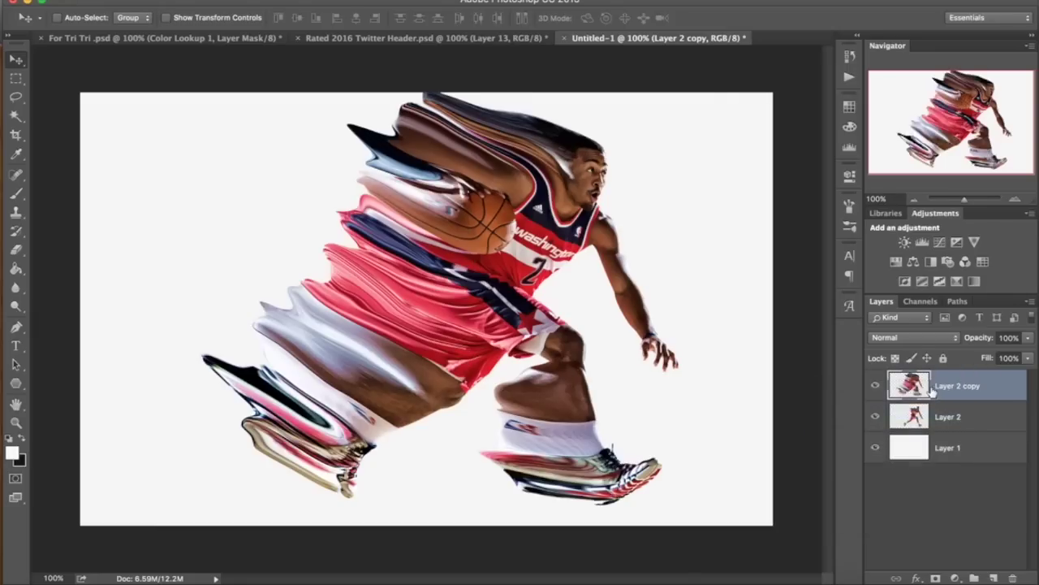
click(882, 387)
click(935, 576)
key(ctrl+i)
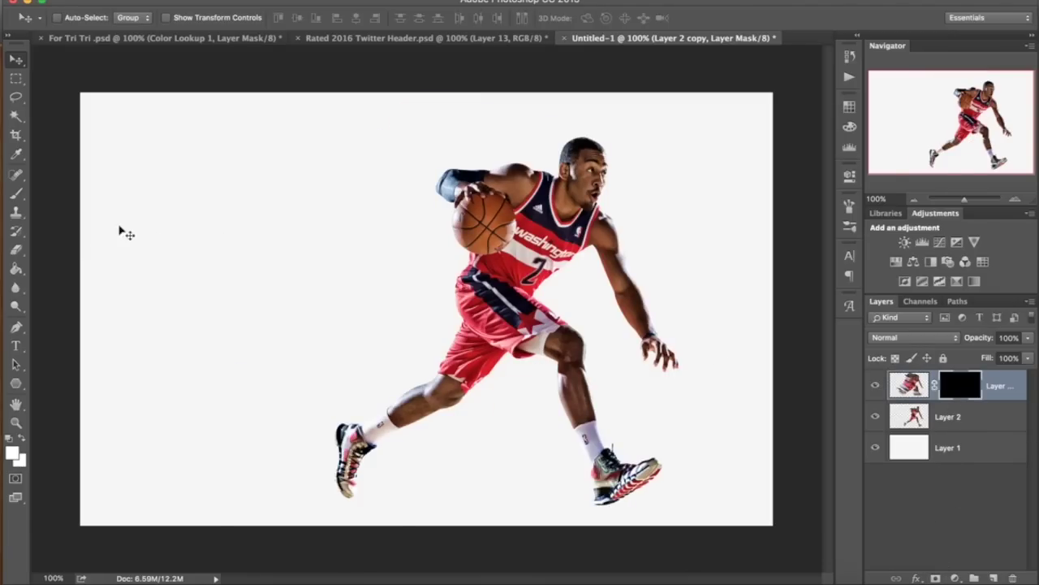
- Activate the Eraser tool with the 1436 px scattered-shards brush tip for the mask of Layer 2 copy
click(25, 250)
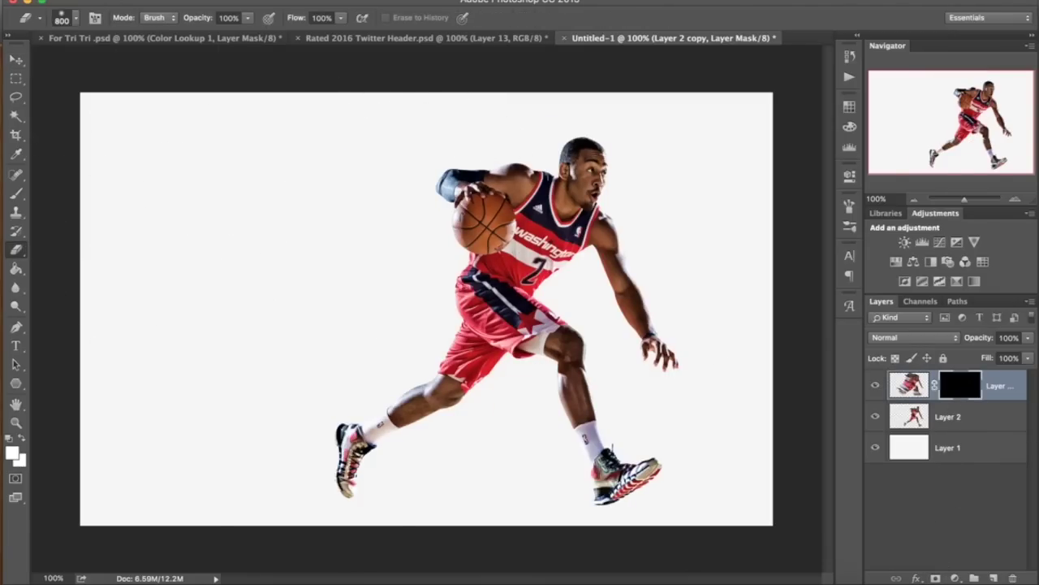
click(72, 20)
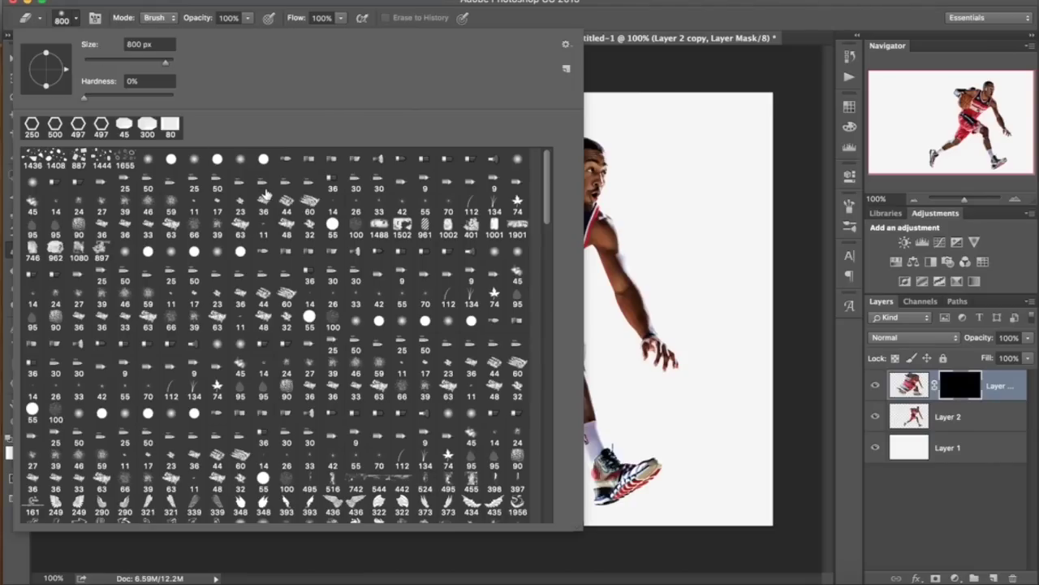
scroll(544, 182, down, 5)
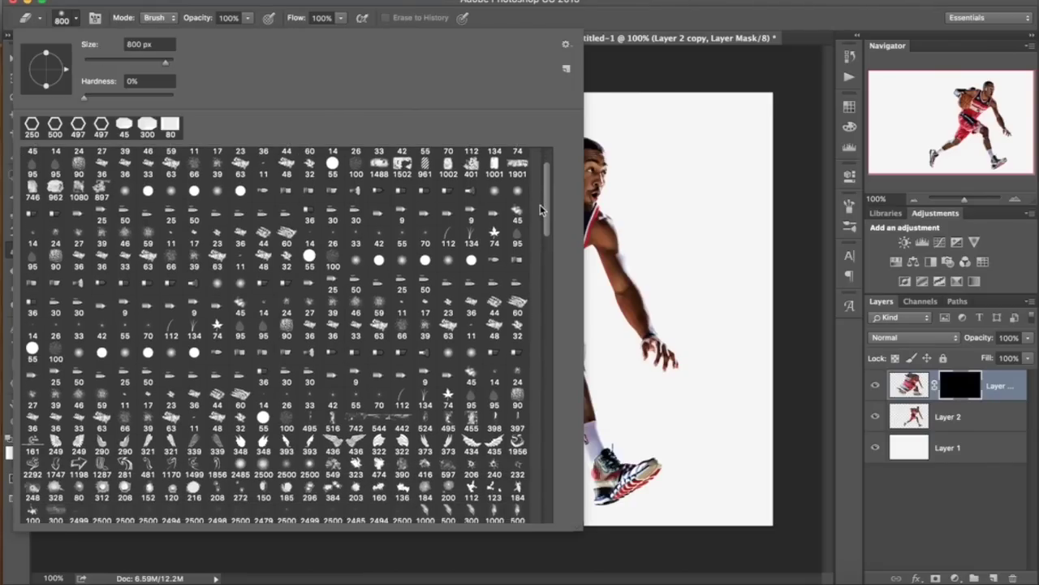
mouse_move(540, 238)
mouse_down()
mouse_move(553, 549)
mouse_move(507, 76)
mouse_move(507, 60)
mouse_move(539, 61)
mouse_up()
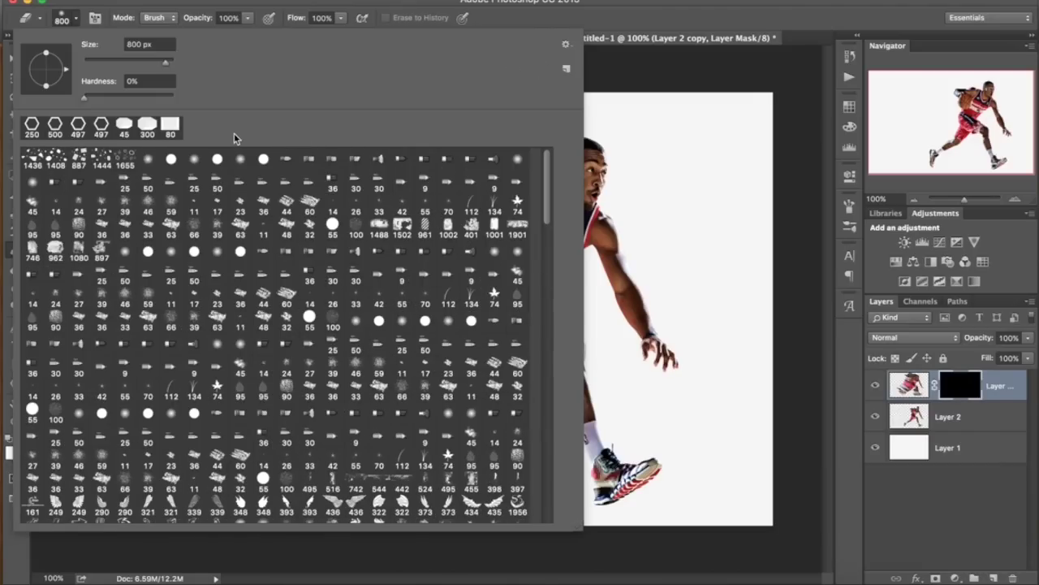
click(122, 158)
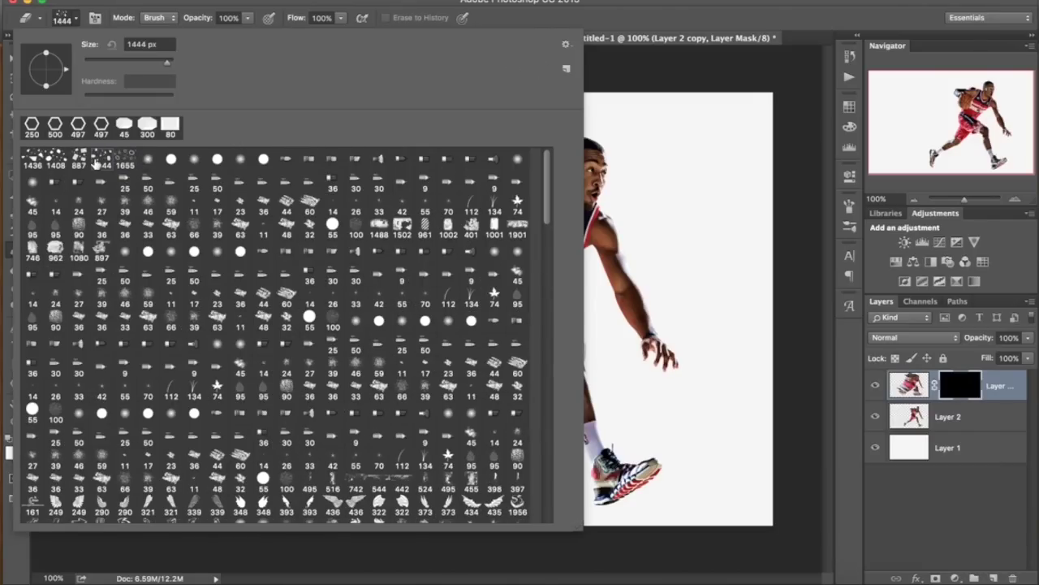
click(56, 160)
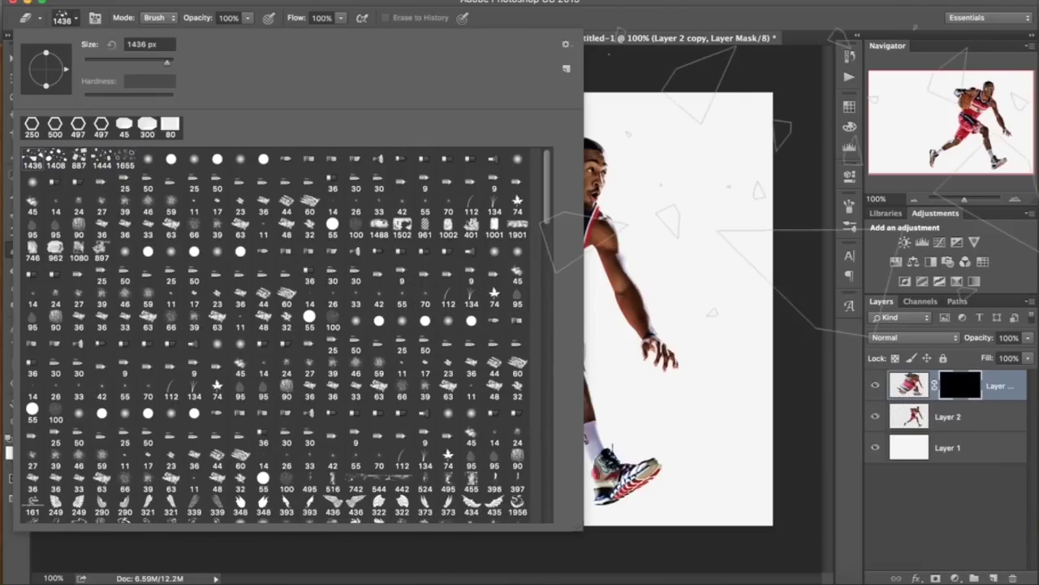
click(743, 198)
- Try stamping shards of the smeared layer behind the player at 1436 px and at 800 px, undoing each stamp
click(323, 211)
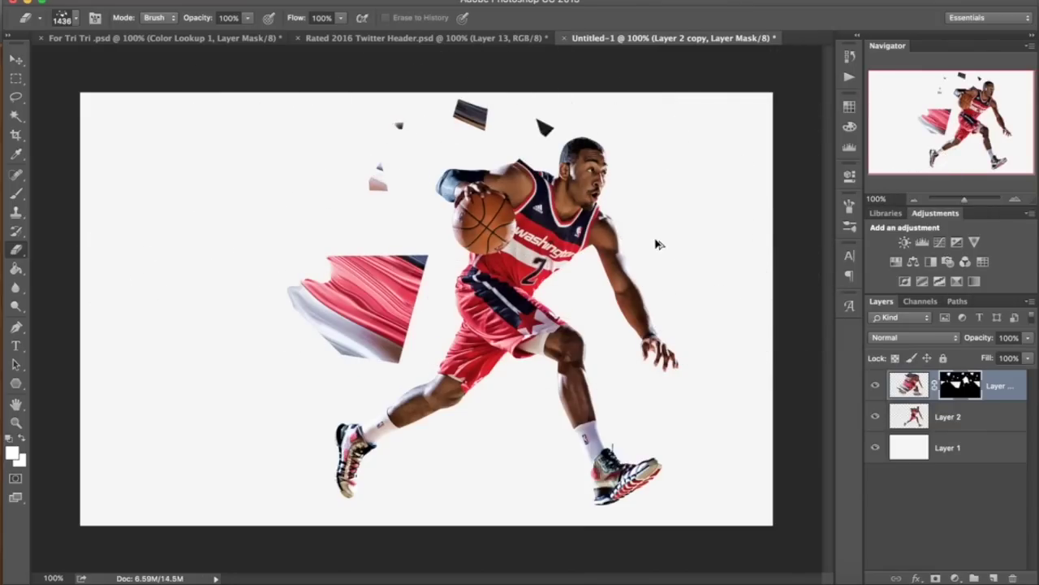
key(super+z)
key(bracketleft)
key(bracketleft)
key(bracketleft)
key(bracketleft)
key(bracketleft)
key(bracketleft)
key(bracketleft)
key(bracketleft)
key(bracketleft)
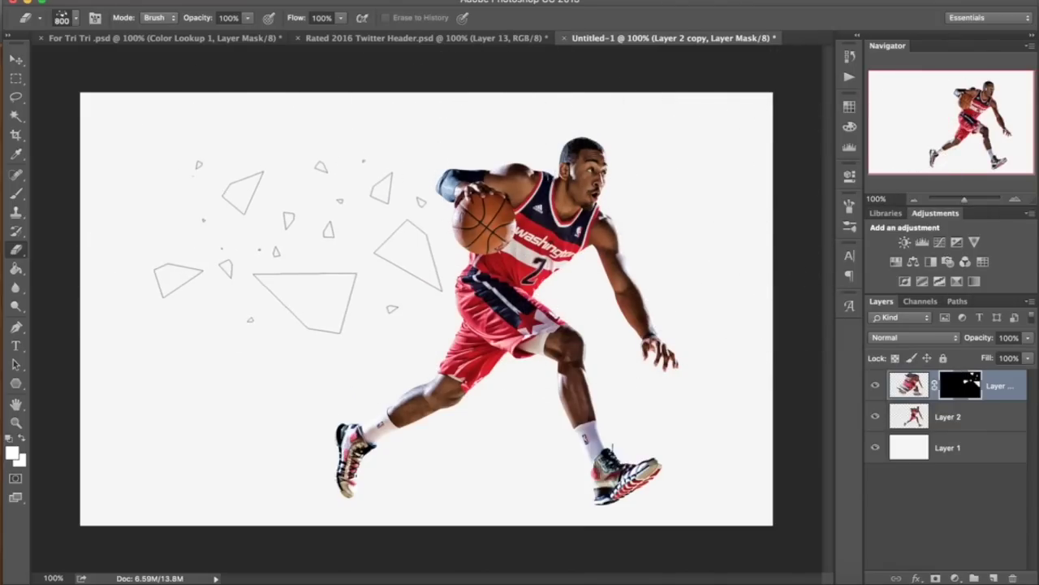
click(313, 248)
key(ctrl+z)
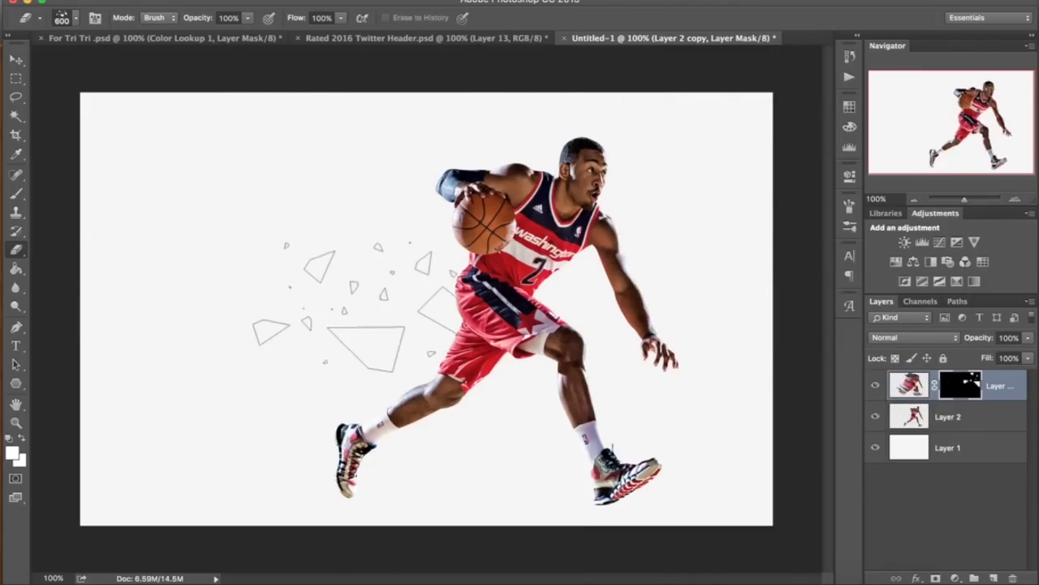
- Try 600 px shard stamps at several spots behind the player's waist and ball arm, undoing each one
click(353, 300)
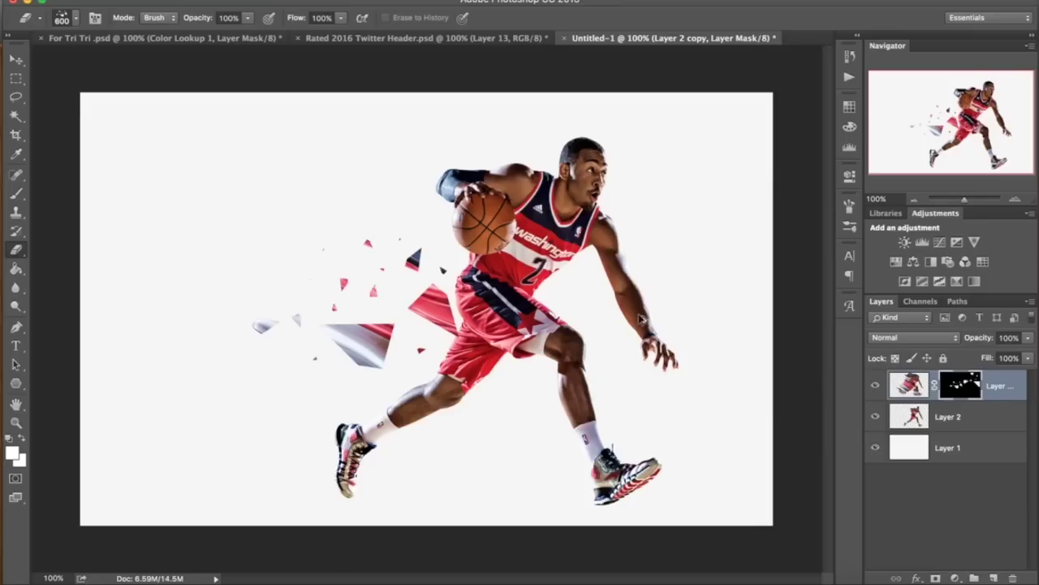
key(ctrl+z)
click(327, 281)
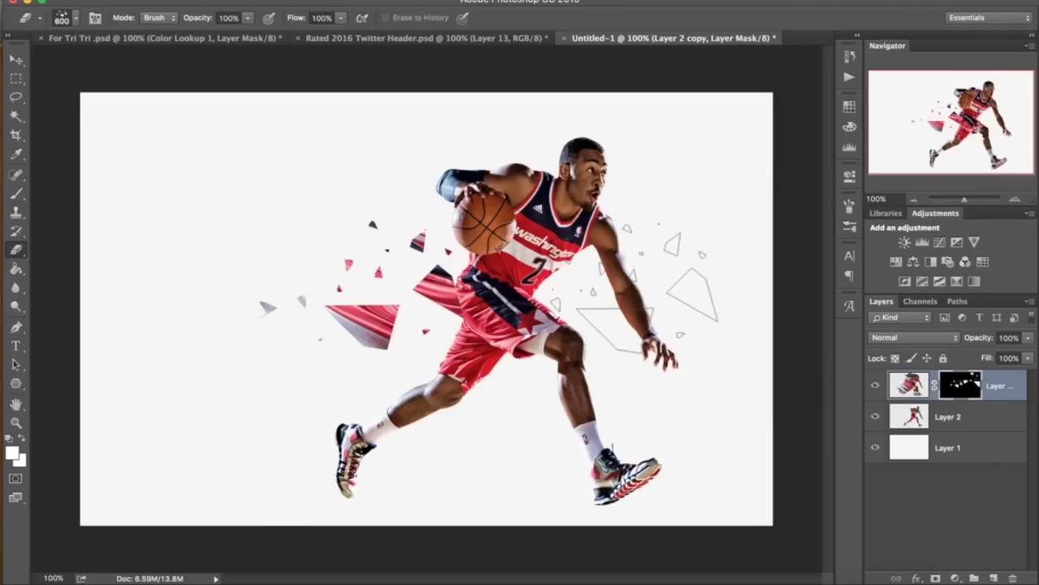
key(super+z)
click(372, 286)
key(super+z)
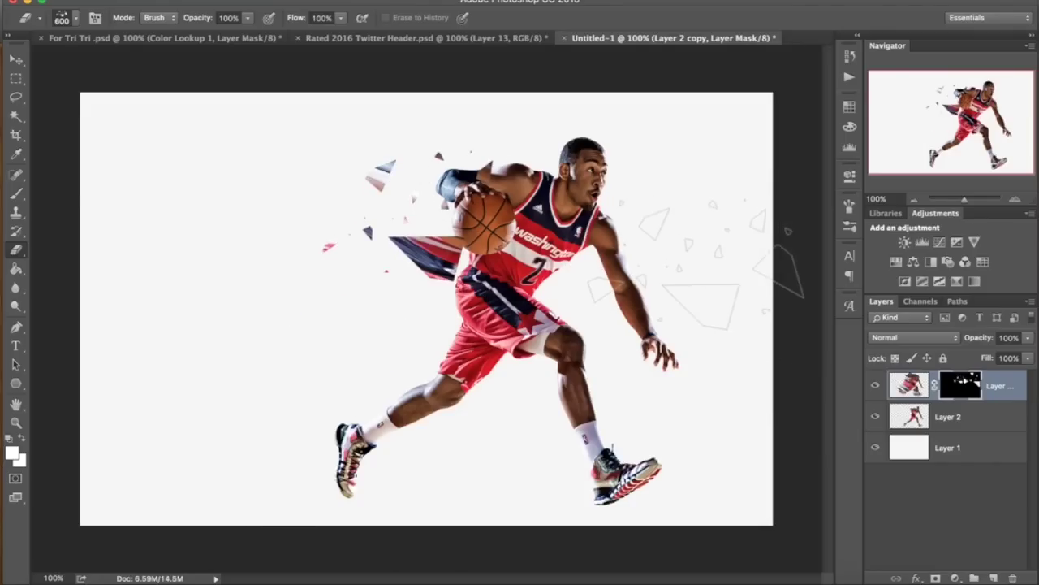
- Choose the 1136 px scattered-polygons brush tip for the Eraser
click(65, 20)
scroll(529, 488, down, 10)
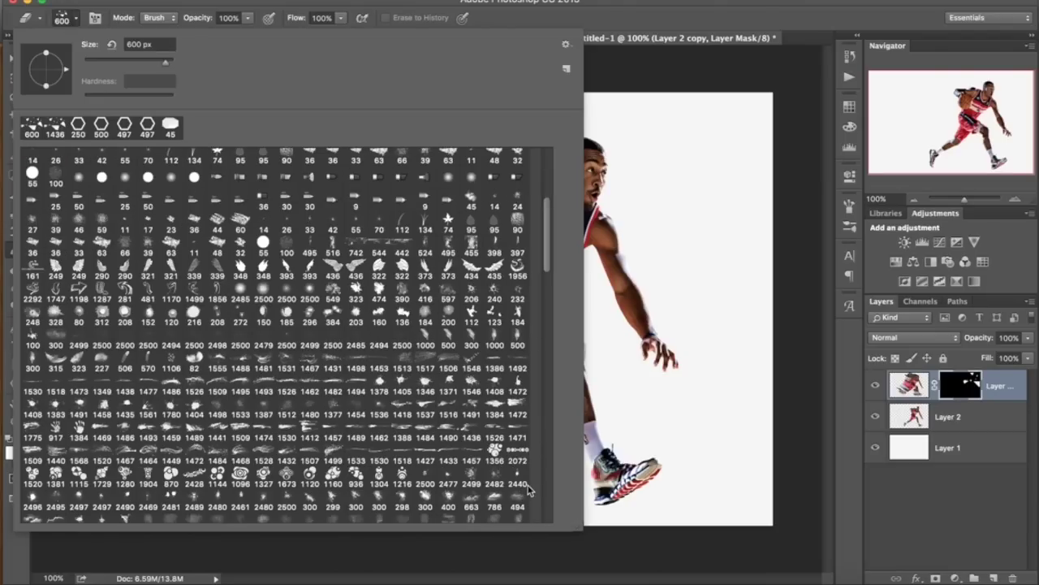
scroll(550, 529, down, 15)
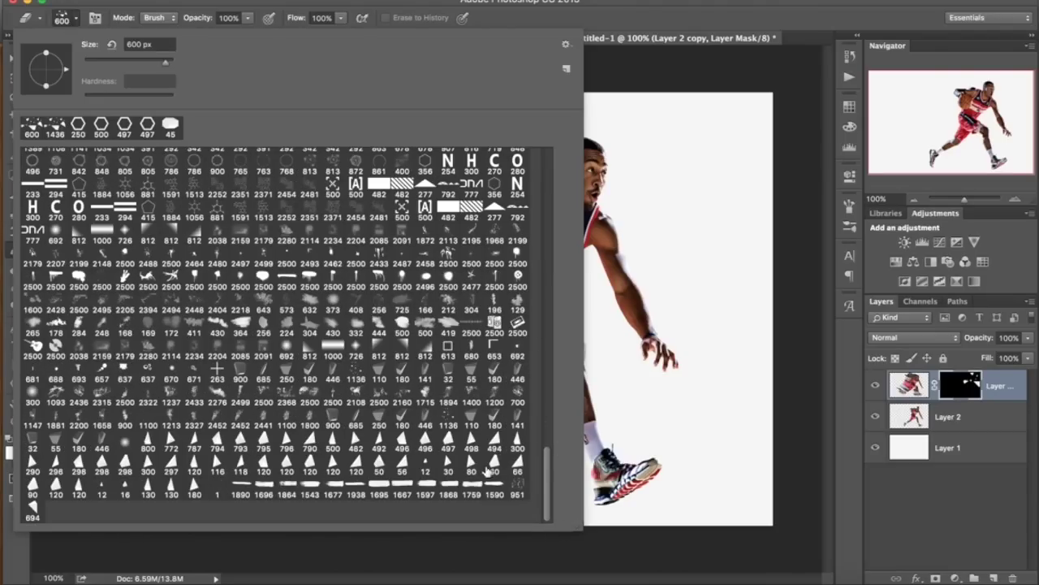
click(358, 384)
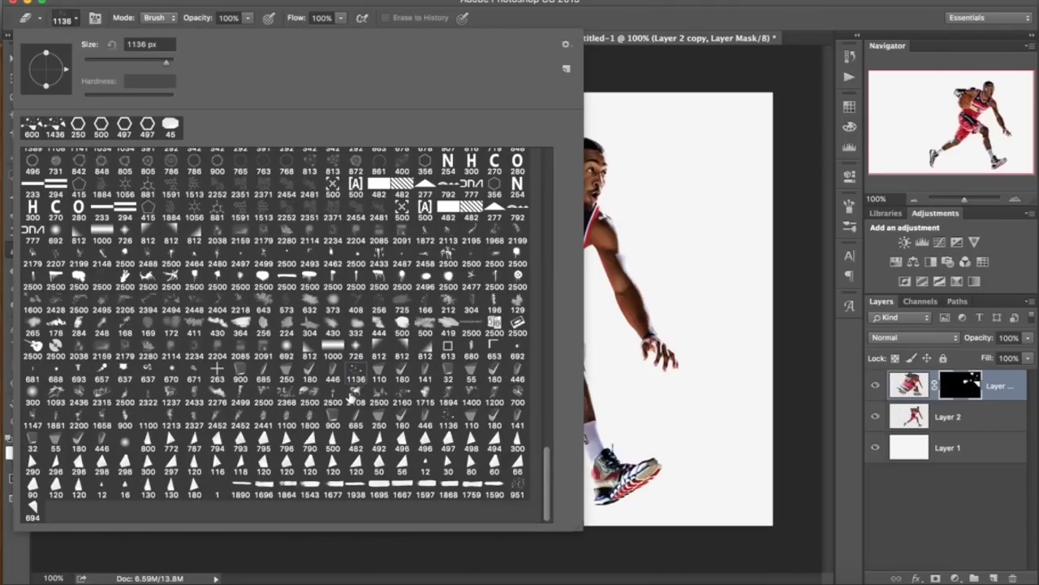
click(443, 7)
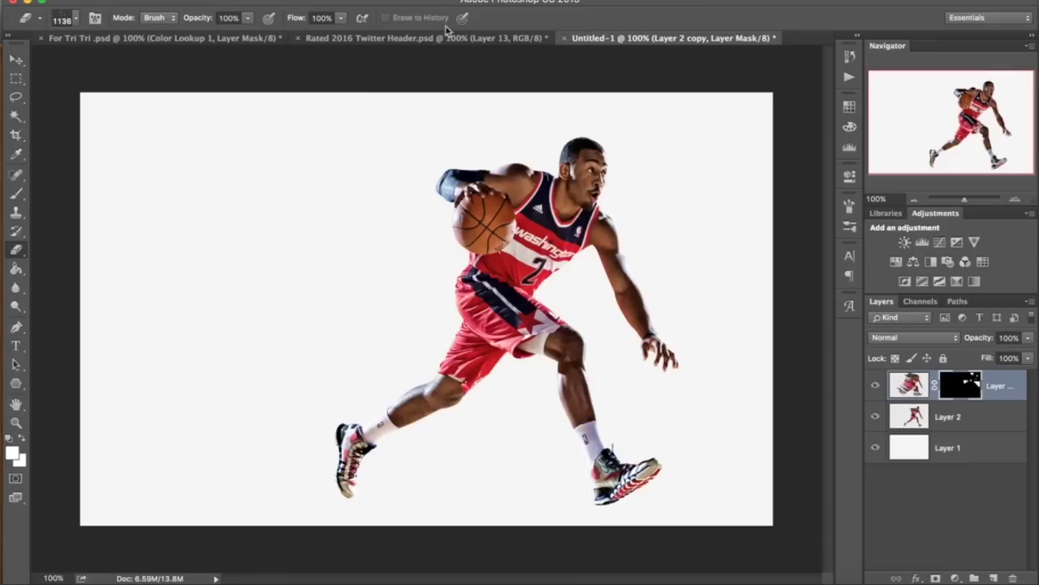
- Try stamping polygon fragments around the player at 1136 px and at 900 px, undoing each stamp
click(438, 250)
key(super+z)
key([)
key([)
key([)
key([)
key([)
key(])
key(])
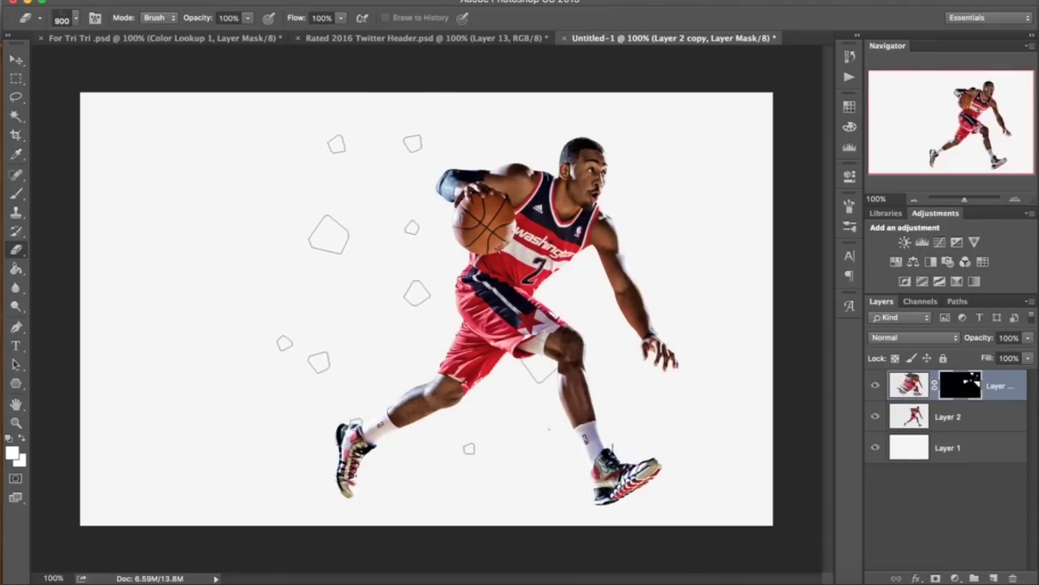
click(411, 294)
key(super+z)
click(475, 299)
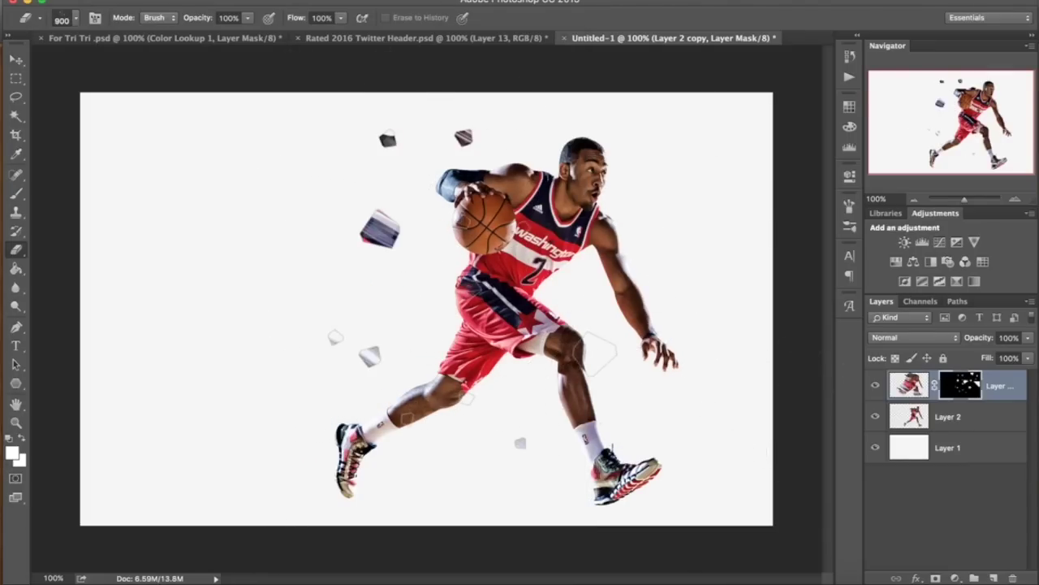
key(super+z)
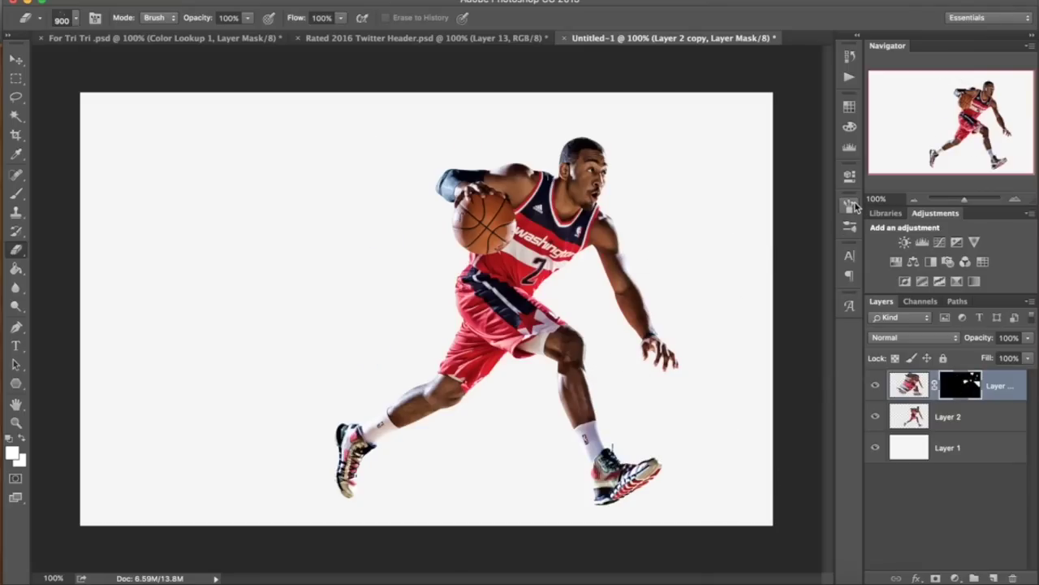
- Enable Shape Dynamics for the brush with Size Jitter and Angle Jitter both at 100%
click(849, 206)
click(623, 237)
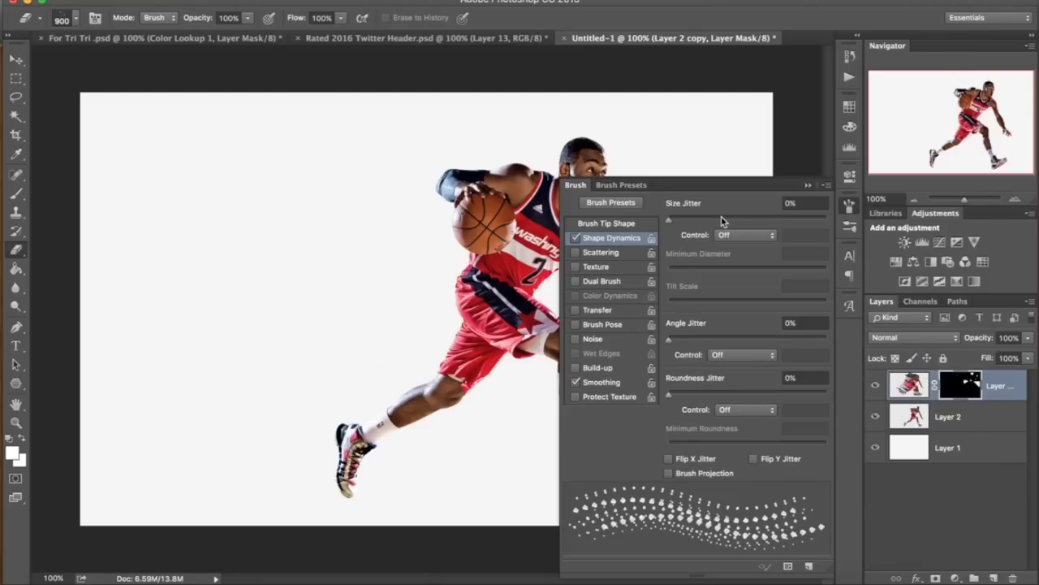
drag(722, 220, 955, 215)
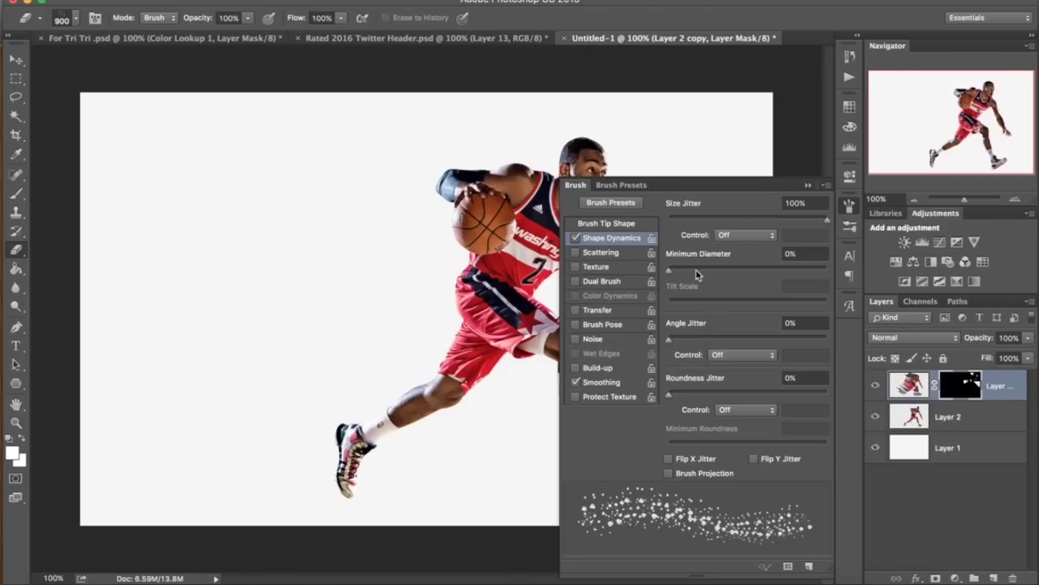
drag(693, 339, 869, 341)
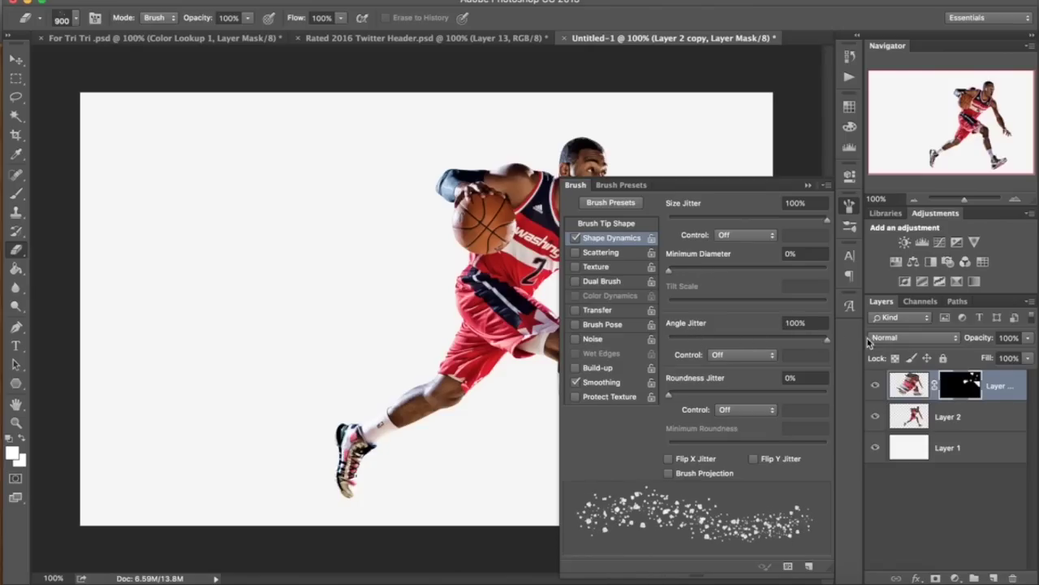
click(858, 212)
- Try scattering 900 px jittered fragments behind the player's head, arm, shorts and legs, and undo them all
click(316, 292)
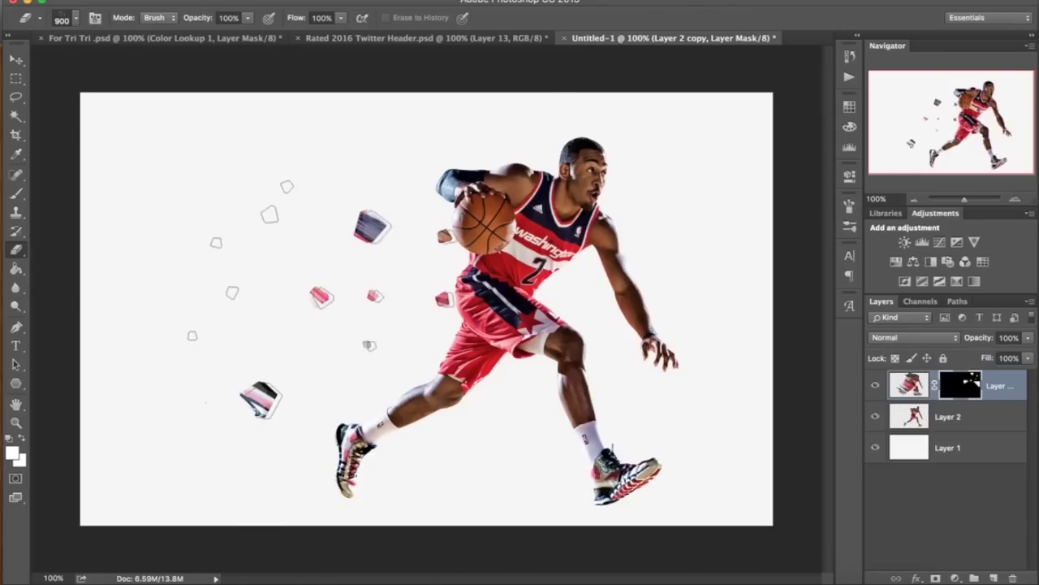
click(462, 211)
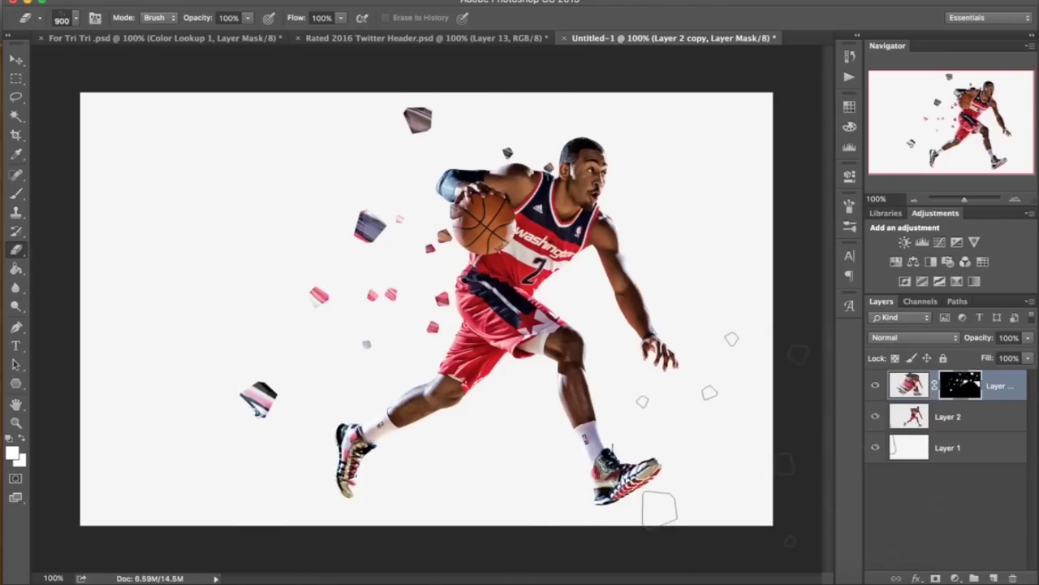
click(417, 468)
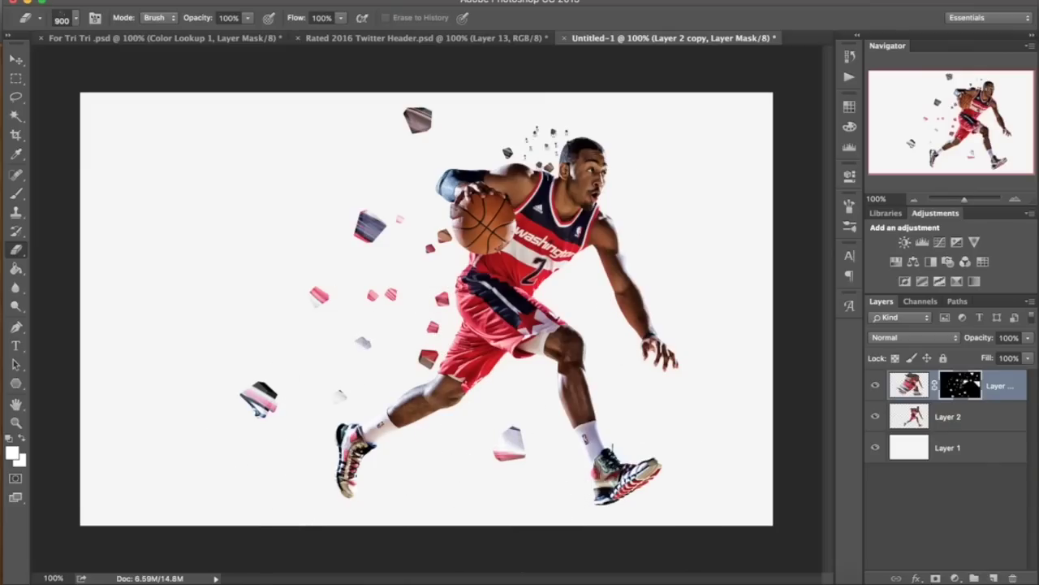
key(super+alt+z)
key(super+alt+z)
key(super+alt+z)
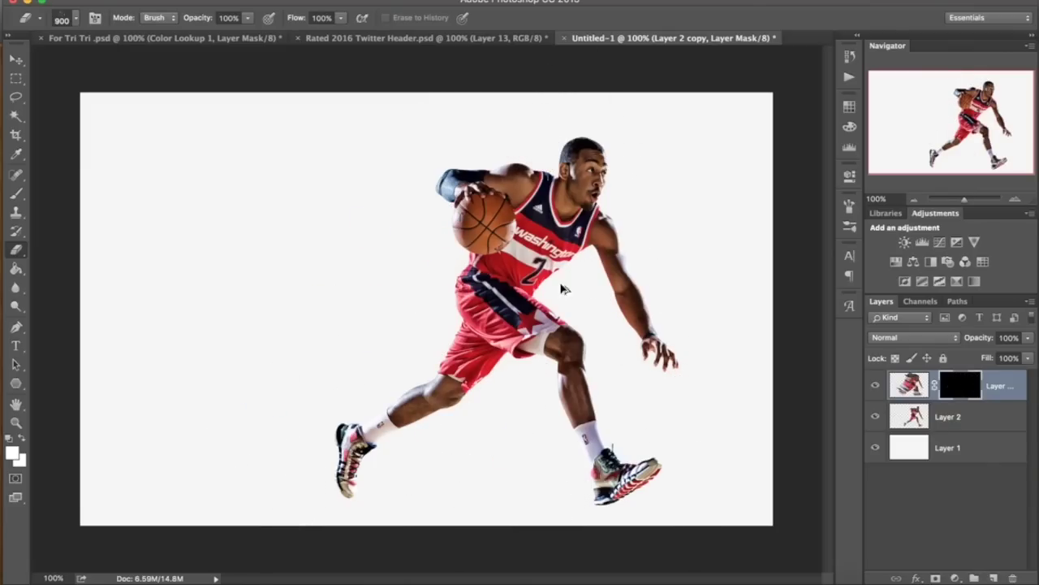
- Reveal small fragments along the player's back edge from head to trailing shoe and behind the front leg, with a 200 px brush
key(bracketleft)
key(bracketleft)
key(bracketleft)
key(bracketleft)
key(bracketleft)
key(bracketleft)
key(bracketleft)
click(553, 418)
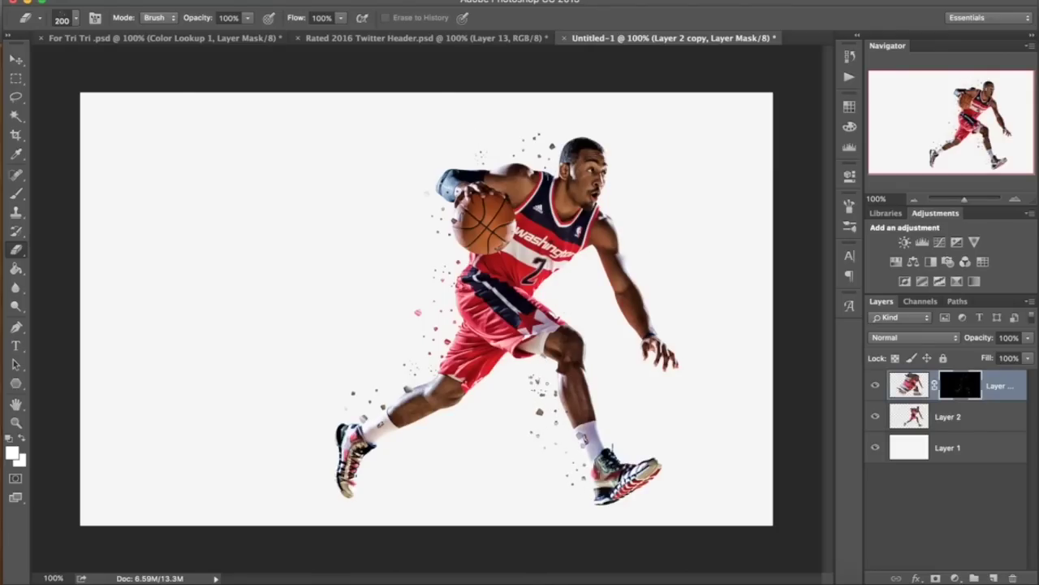
mouse_move(329, 474)
mouse_down()
mouse_move(306, 462)
mouse_move(329, 502)
mouse_up()
- Enlarge the brush to 500 px and reveal bigger fragments farther behind the basketball and shorts
key(bracketright)
key(bracketright)
key(bracketright)
key(bracketright)
click(361, 265)
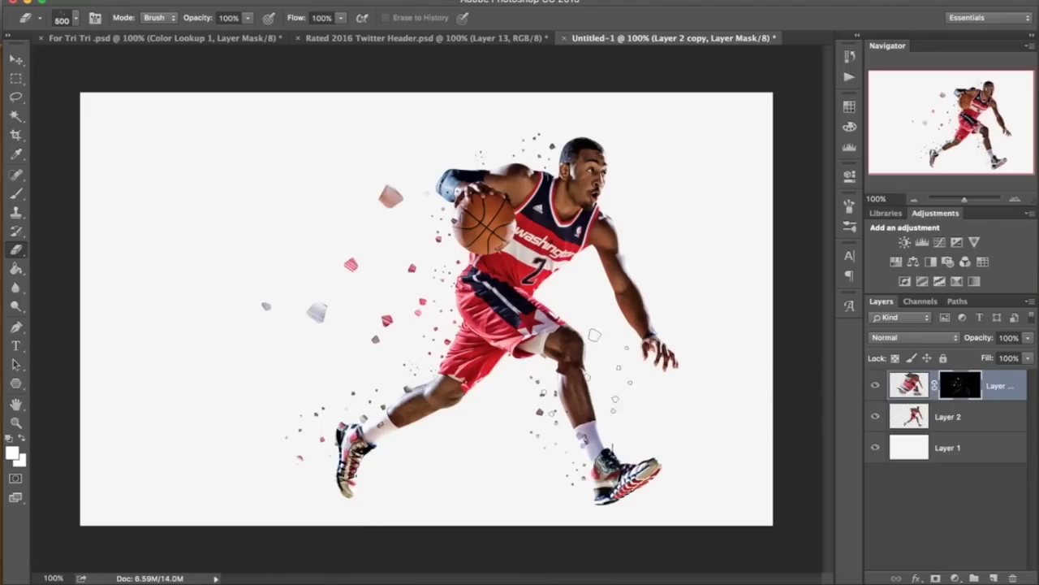
- Enlarge the brush to 1100 px and reveal a large fragment above the raised arm and a smaller one behind the head
click(376, 355)
key(bracketright)
key(bracketright)
key(bracketright)
key(bracketright)
key(bracketright)
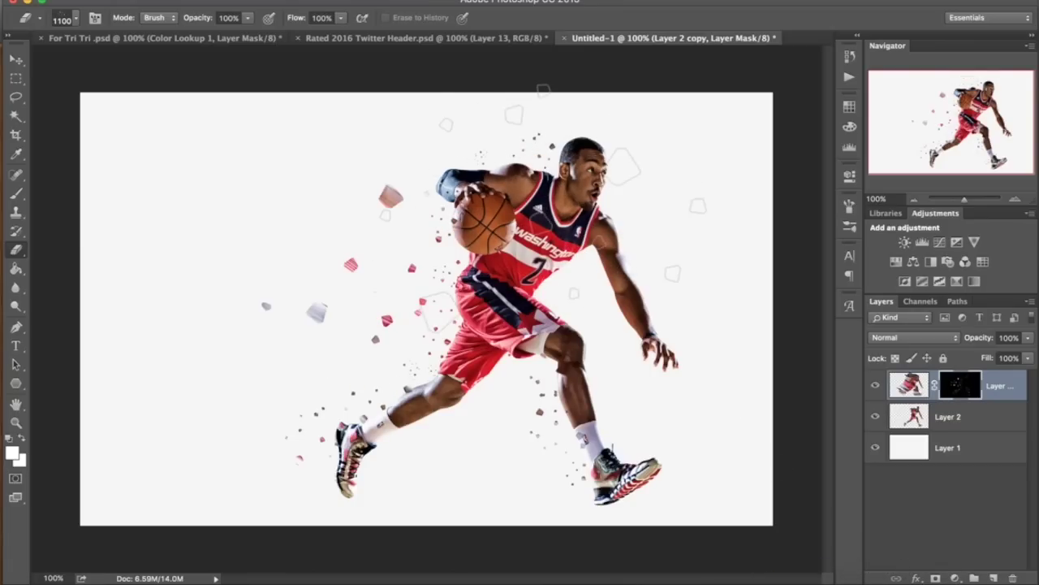
click(422, 199)
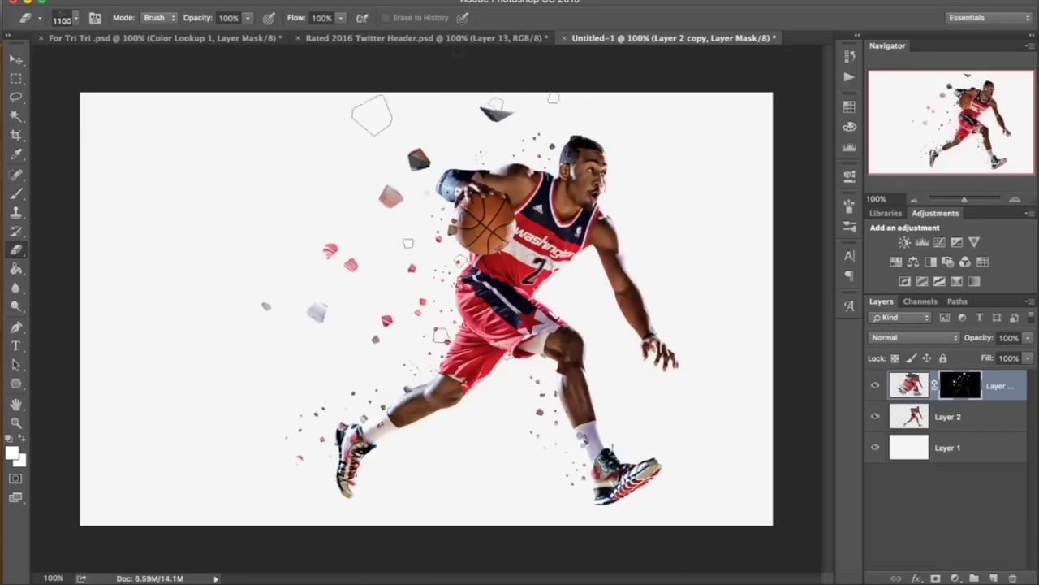
key(ctrl+z)
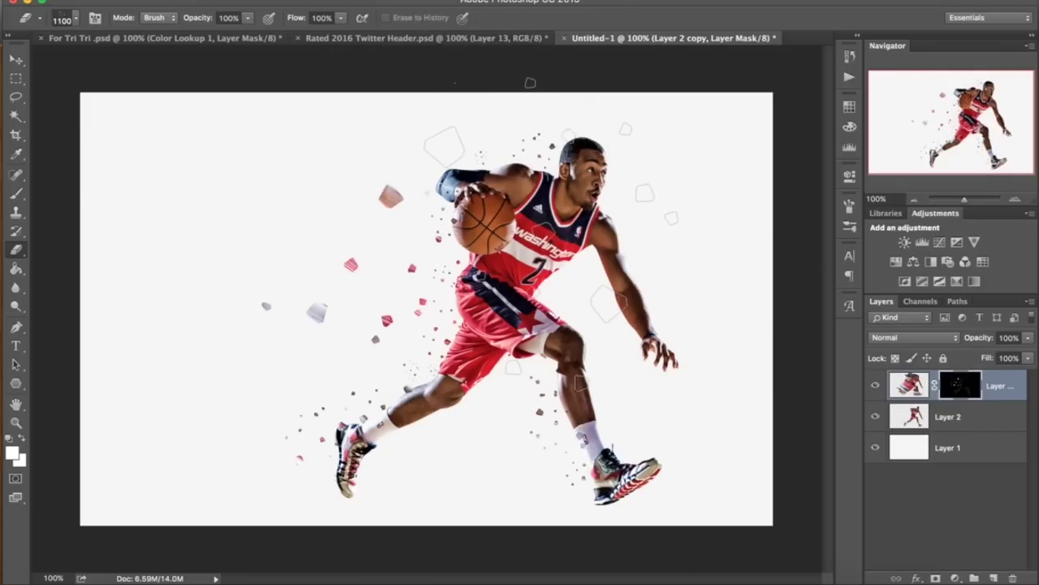
click(569, 175)
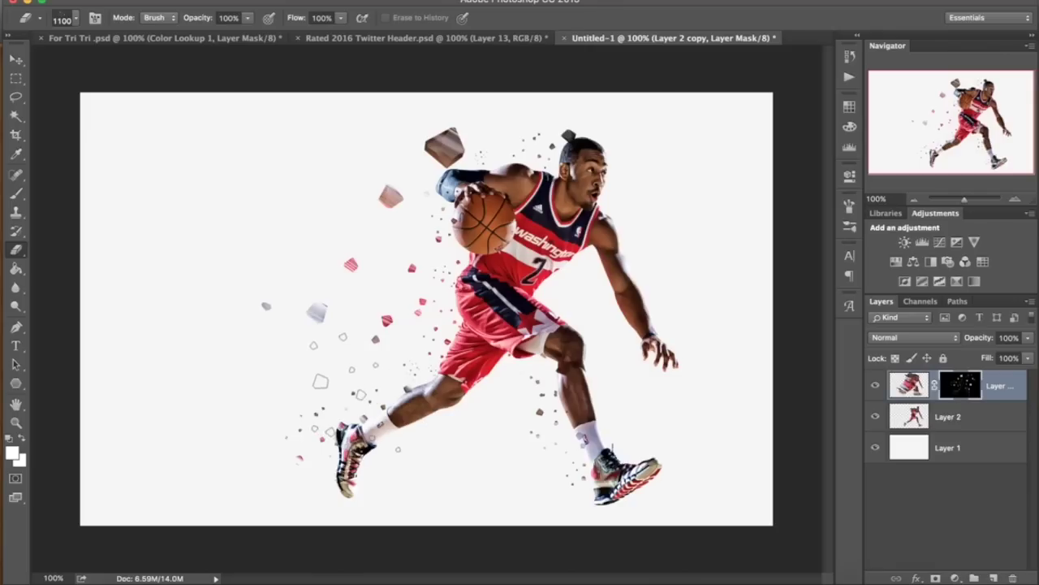
- Reveal more large fragments above the arm, behind the basketball and shorts, near the trailing shoe and behind the front leg
click(361, 315)
key(super+z)
click(388, 308)
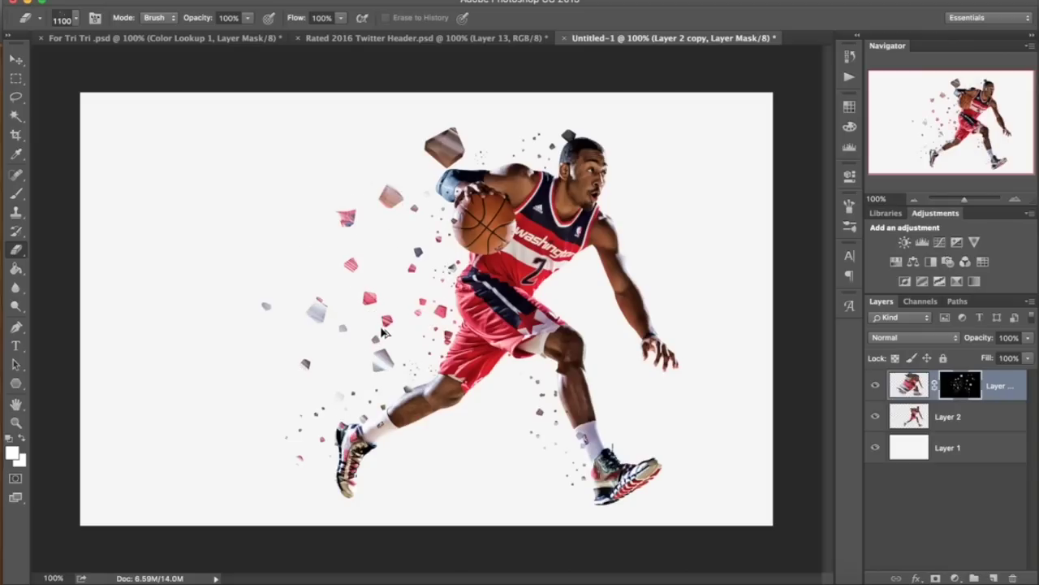
click(272, 351)
click(642, 374)
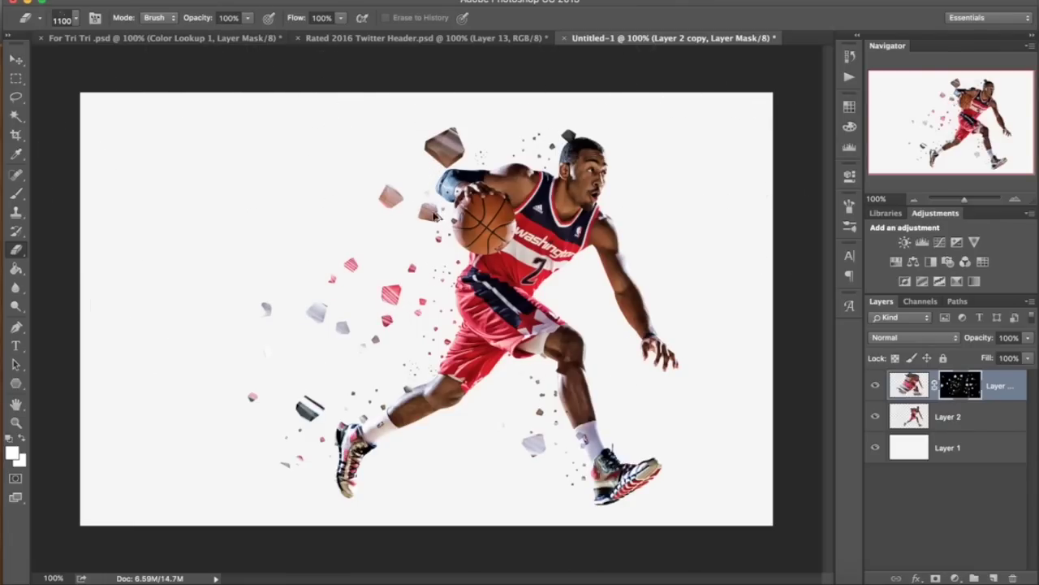
click(475, 110)
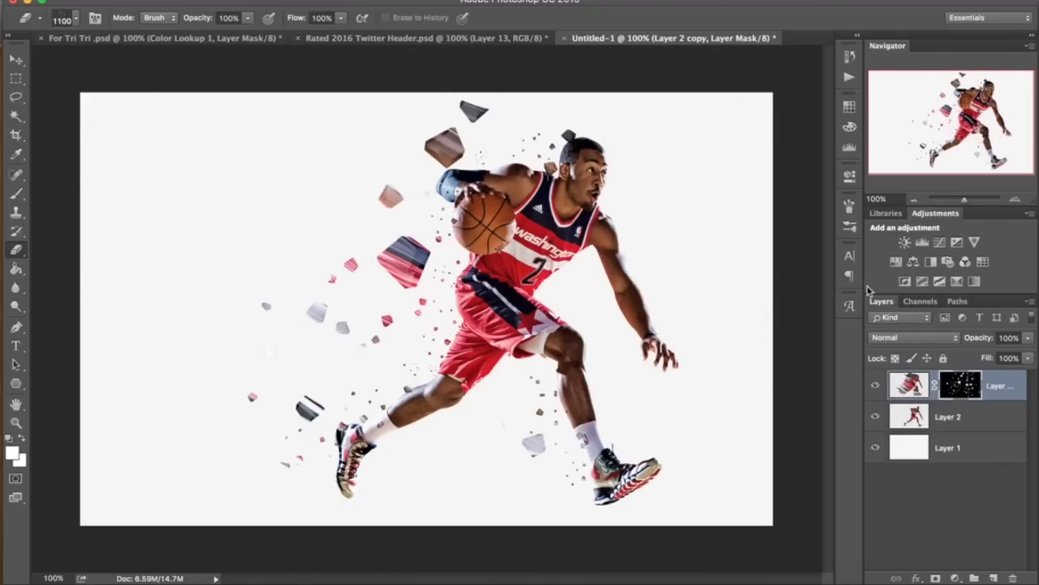
- Compare the image with and without the smeared duplicate, and with its layer mask disabled and re-enabled
click(877, 386)
click(876, 387)
click(876, 387)
click(876, 387)
click(876, 387)
click(876, 387)
right_click(963, 390)
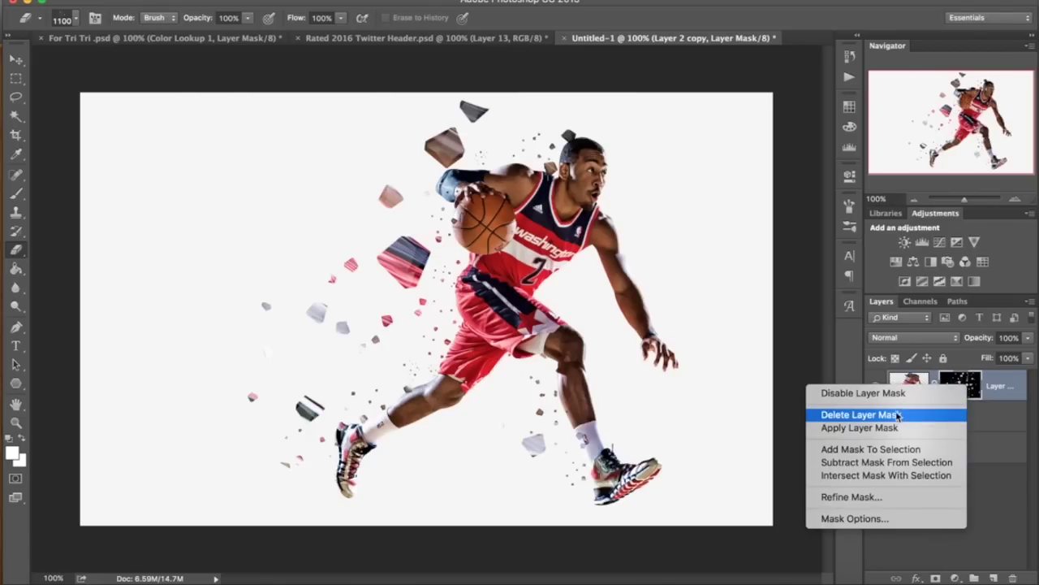
click(955, 392)
right_click(958, 391)
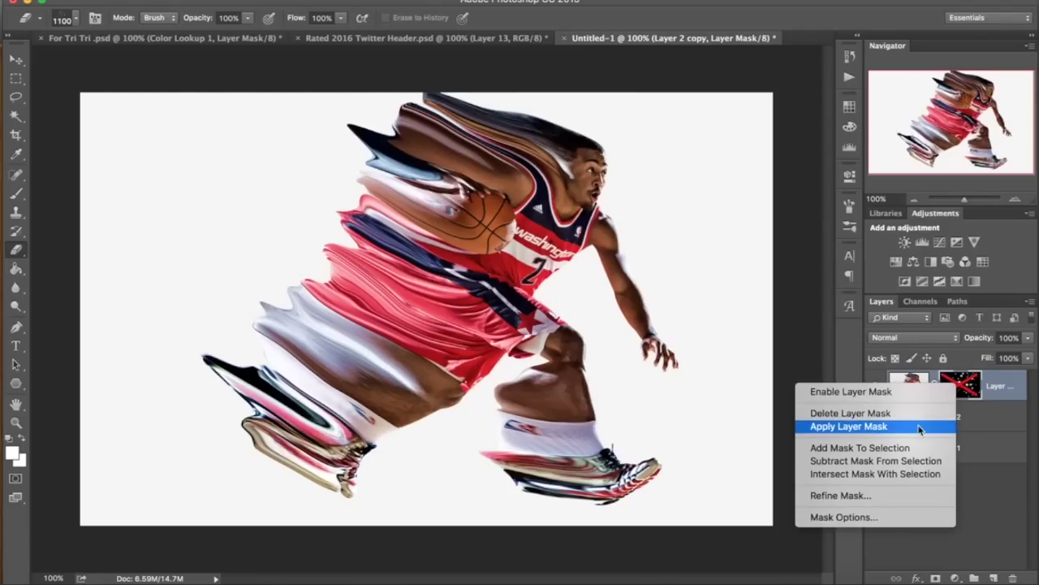
click(916, 393)
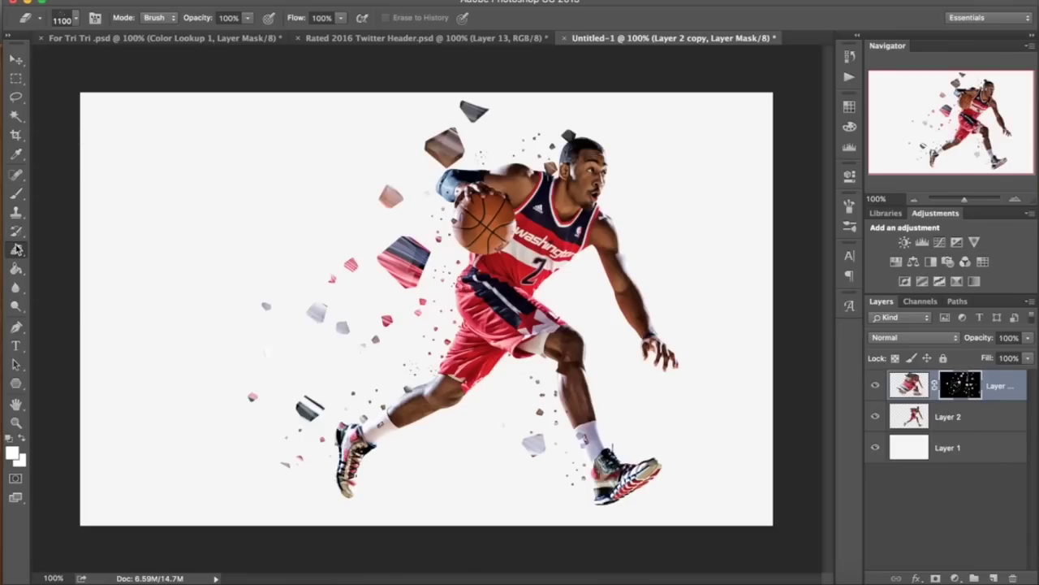
- Duplicate Layer 2 for erasing and hide the original Layer 2
click(17, 195)
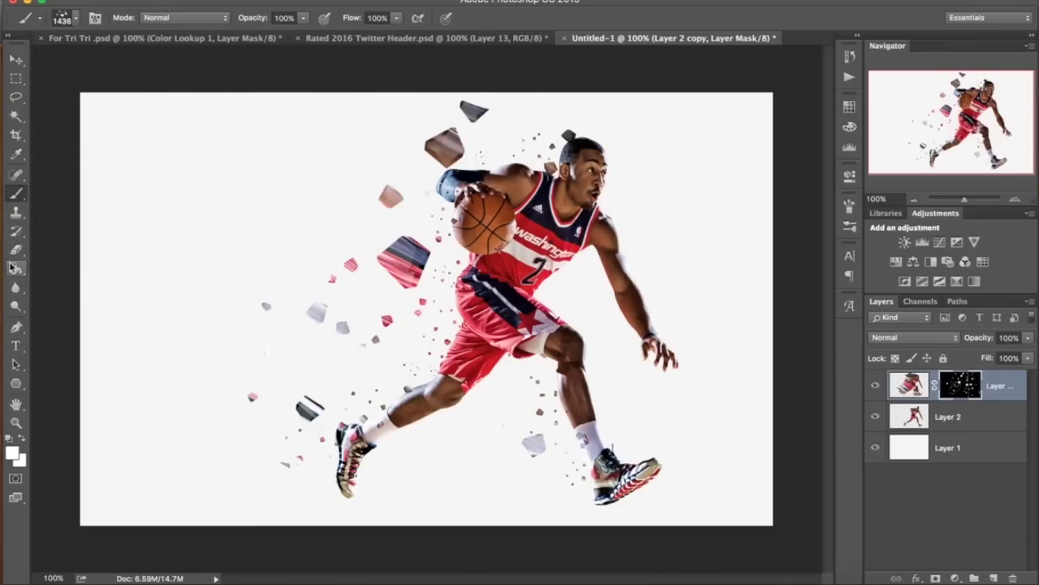
click(15, 249)
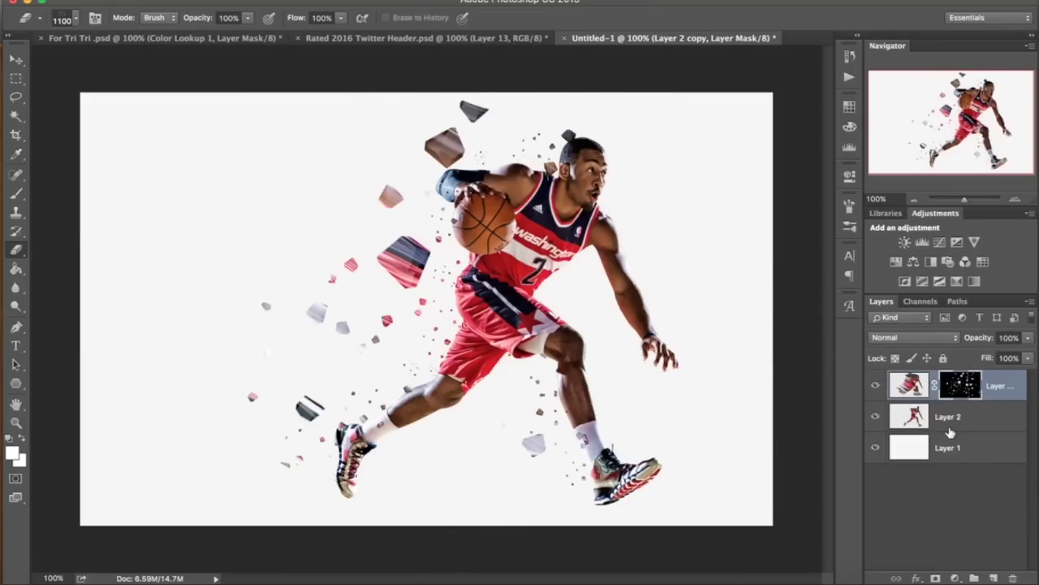
click(888, 411)
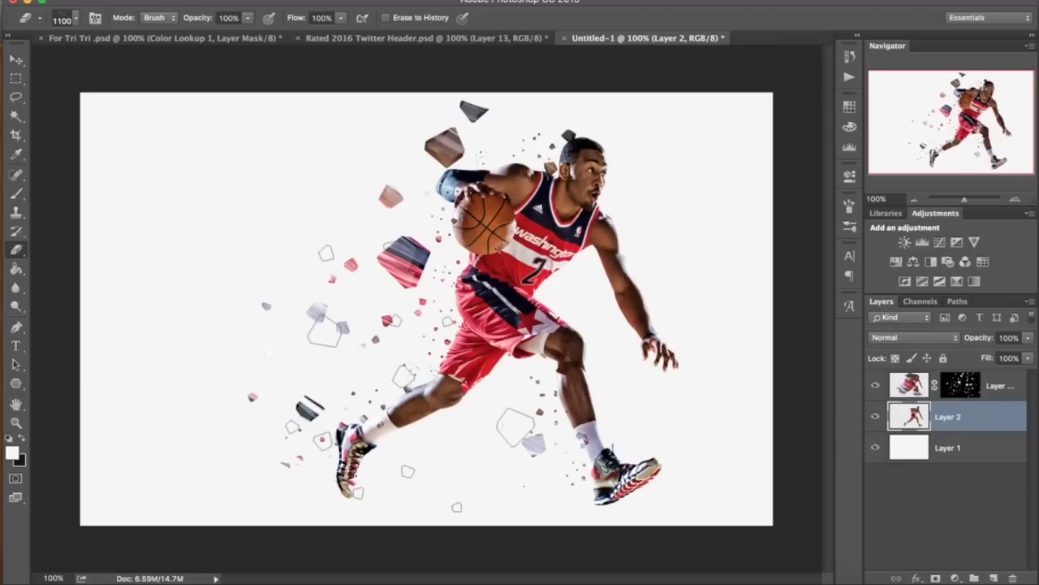
key(ctrl+j)
click(875, 448)
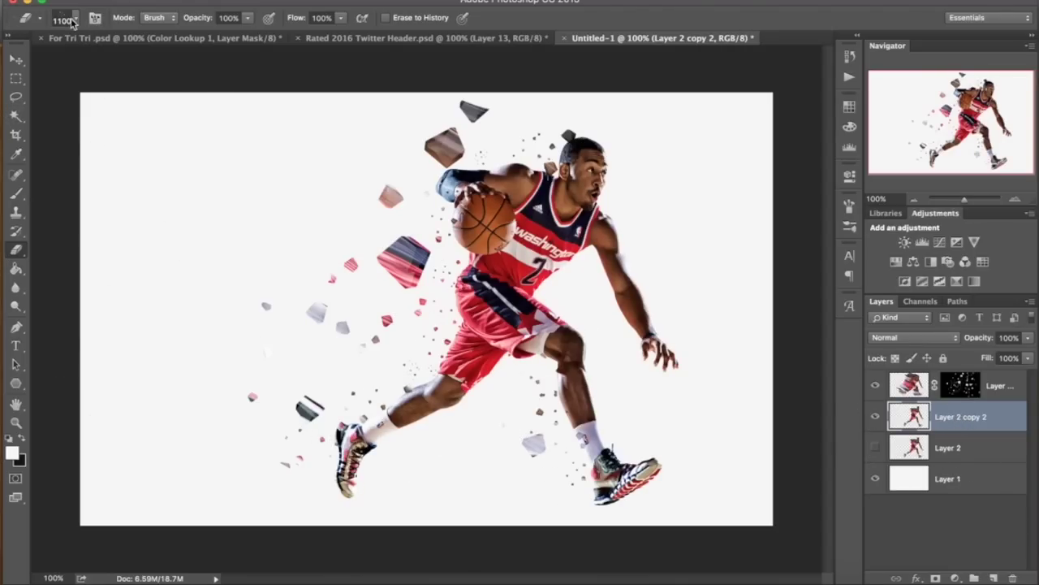
- Reduce the eraser to 175 px and erase small fragments from the arm, head and trailing leg on Layer 2 copy 2
key([)
key(bracketleft)
key(bracketleft)
key(bracketleft)
key(bracketleft)
key(bracketleft)
key(bracketleft)
key(bracketleft)
key(bracketleft)
key(bracketleft)
key(bracketleft)
key(bracketleft)
key(bracketleft)
scroll(552, 152, down, 3)
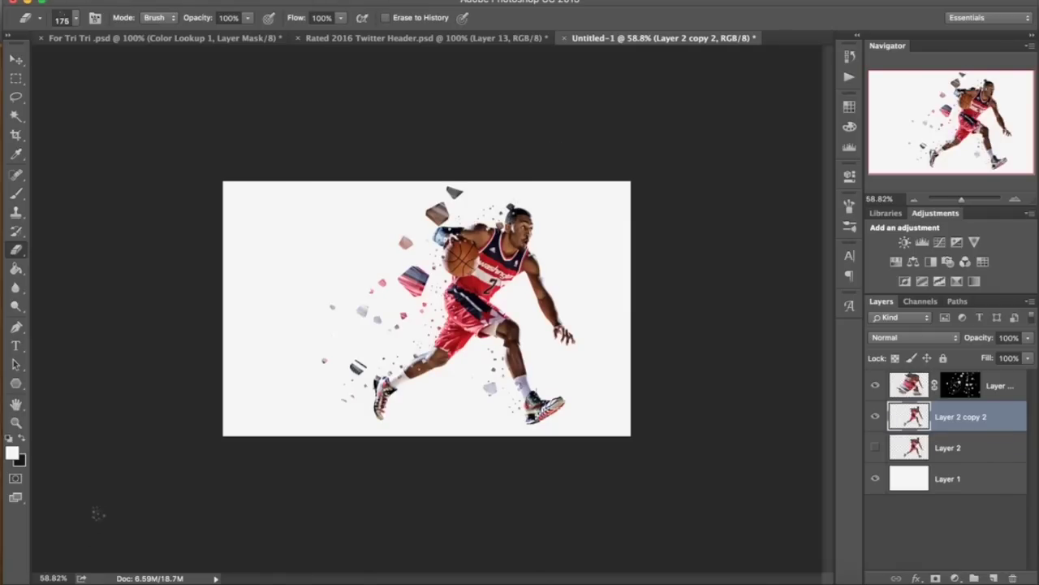
click(53, 577)
text(100)
key(Return)
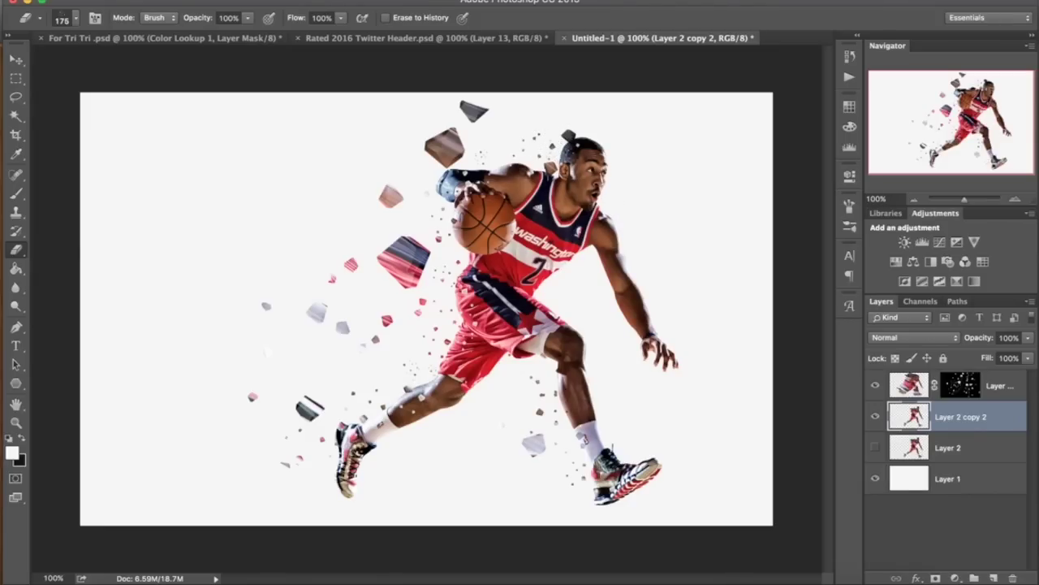
- Erase more small fragments from the back of the shorts and the trailing leg on Layer 2 copy 2
click(874, 416)
click(875, 417)
click(875, 417)
click(875, 417)
click(875, 447)
drag(447, 349, 427, 321)
drag(385, 374, 576, 341)
drag(474, 284, 433, 305)
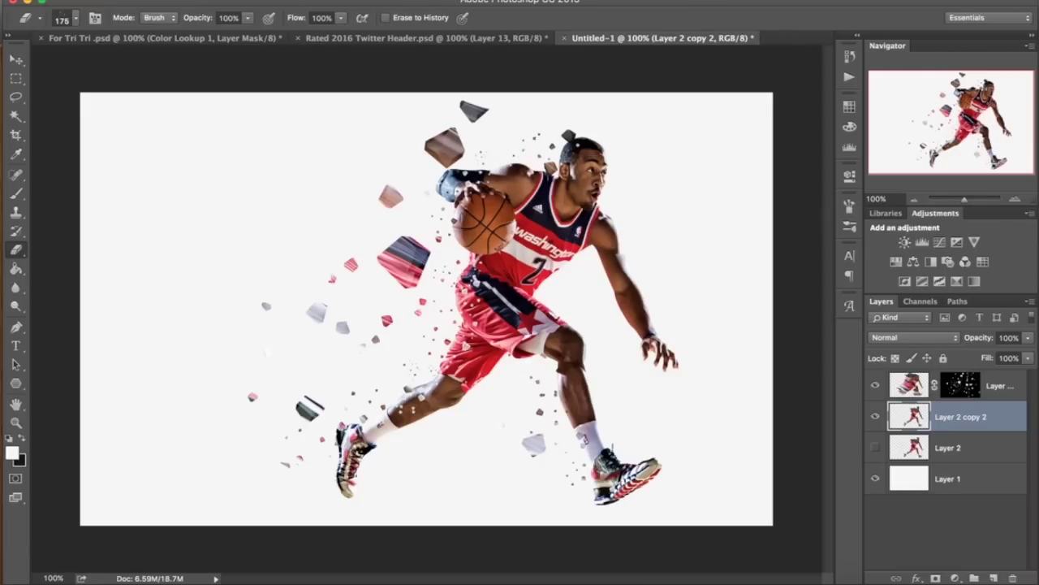
- Switch to the Move tool and select the masked fragment layer, Layer 2 copy
click(15, 61)
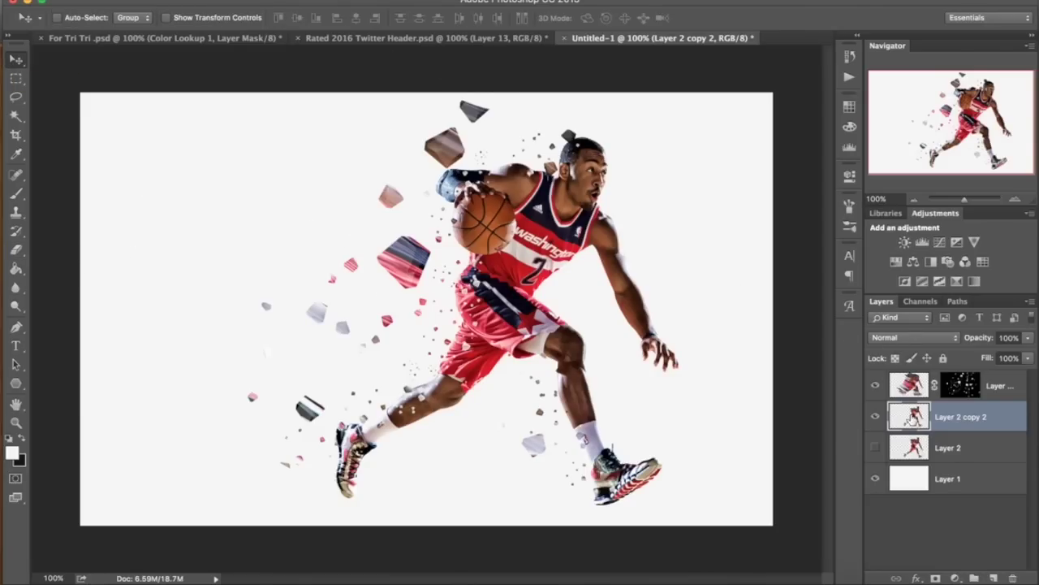
click(984, 397)
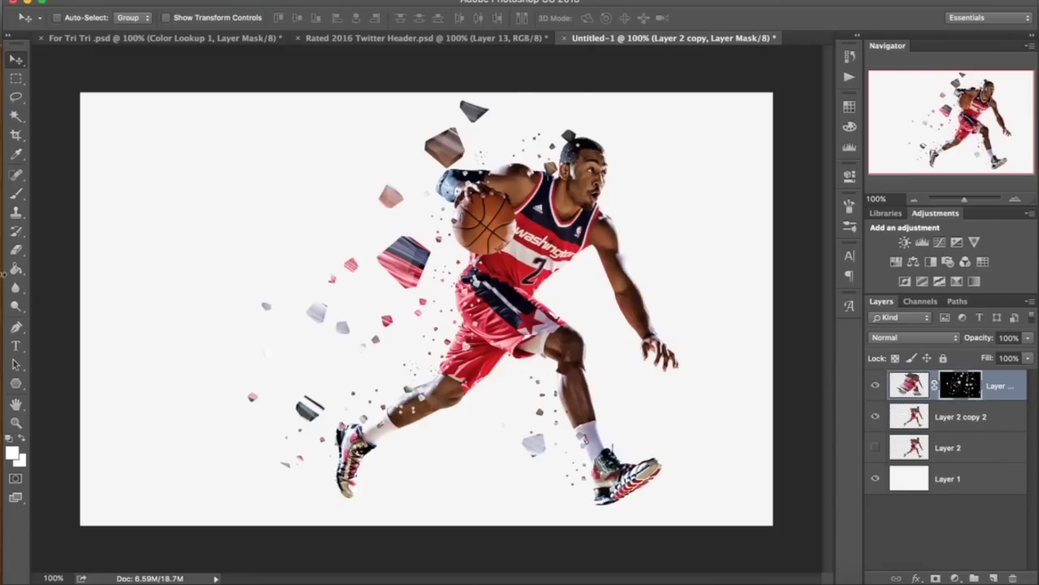
click(13, 285)
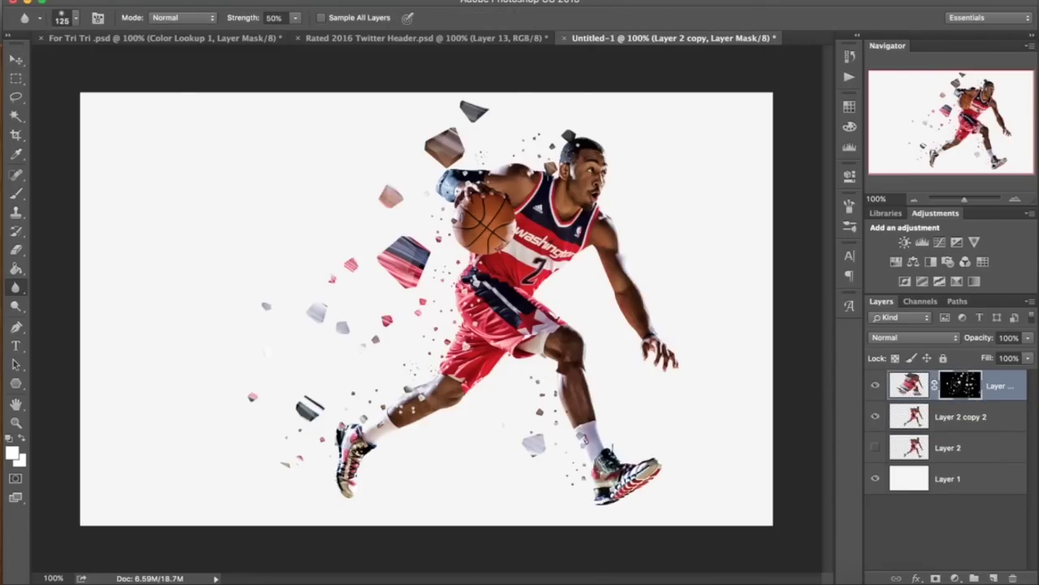
click(354, 0)
key(Escape)
click(24, 293)
click(24, 293)
key(5)
key(1)
- Add a Drop Shadow effect to the masked fragment layer and reset its settings to the defaults
click(15, 59)
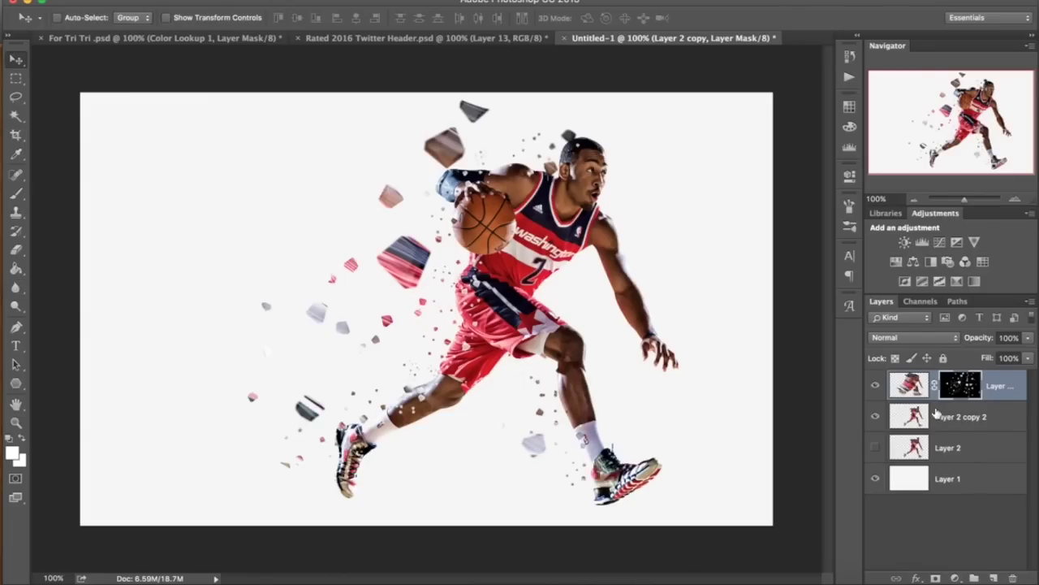
click(918, 574)
click(942, 553)
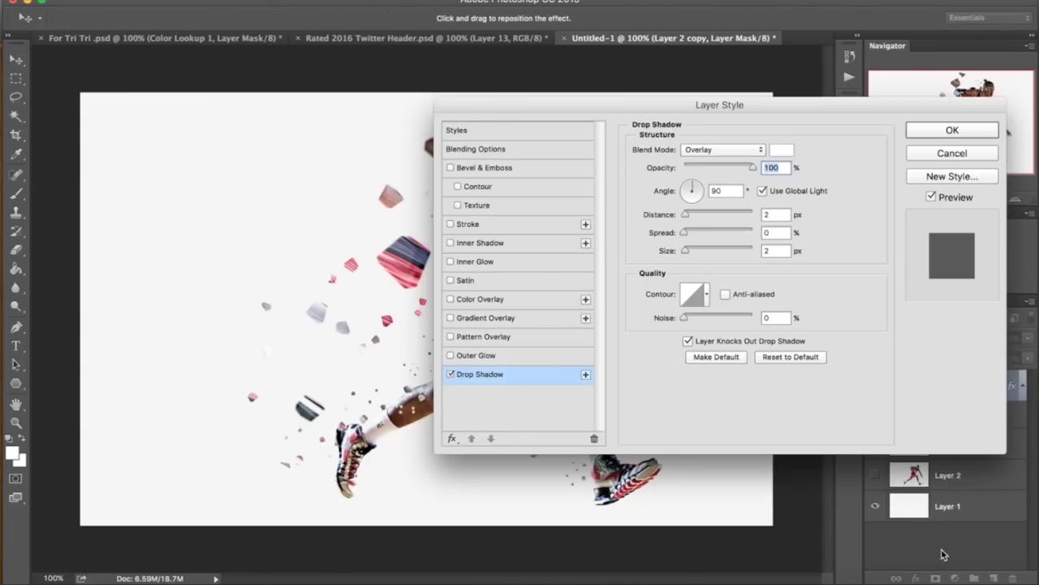
drag(736, 111, 825, 97)
click(879, 340)
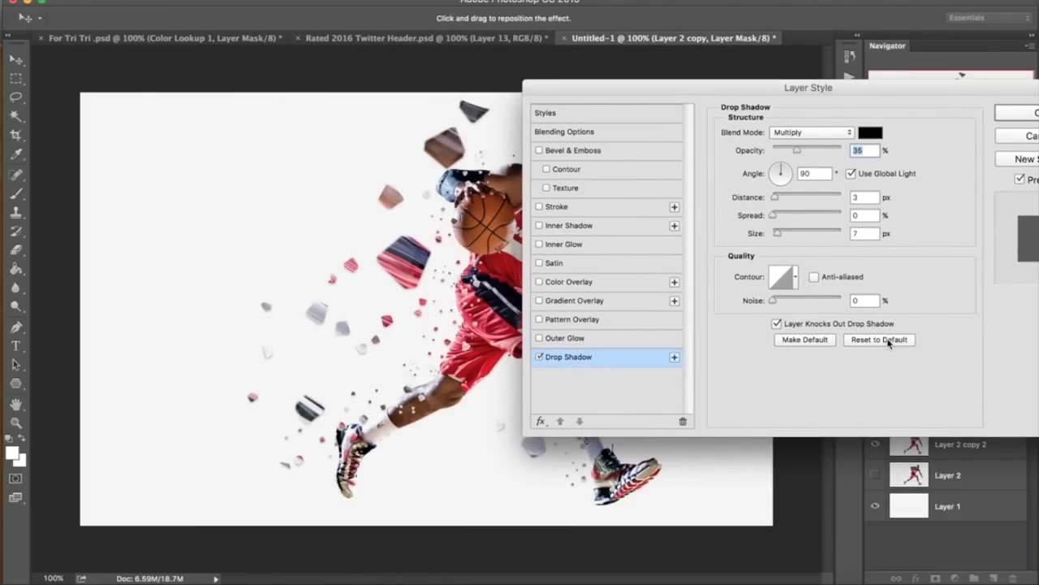
- Set the drop shadow's angle to 147°, size to 2 px, distance to 5 px and opacity to 15%
drag(716, 93, 931, 53)
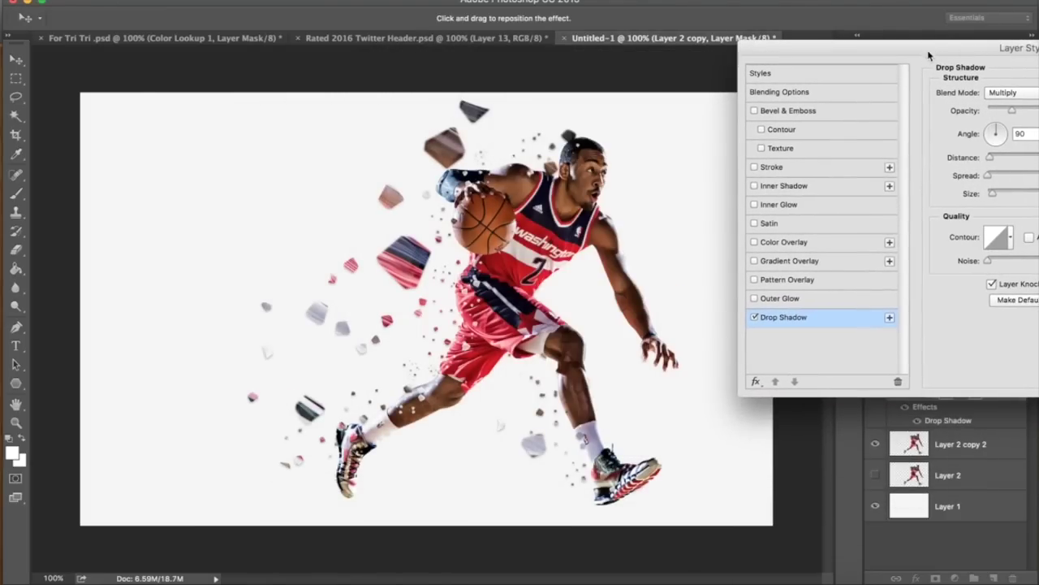
drag(840, 50, 778, 45)
drag(927, 123, 890, 108)
drag(889, 46, 837, 194)
double_click(957, 356)
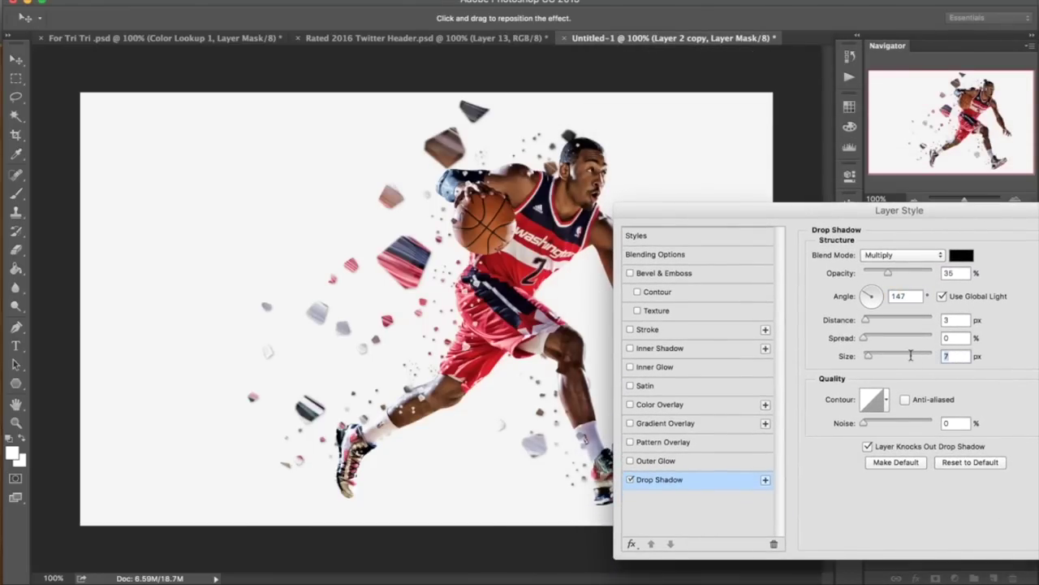
double_click(945, 320)
double_click(950, 273)
text(15)
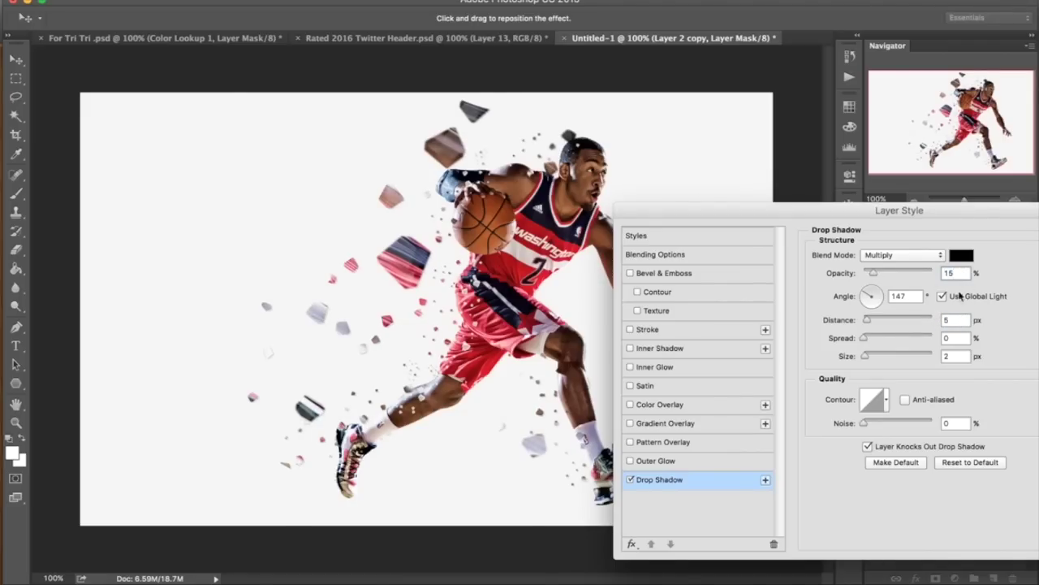
- Try the shadow distance at 15 px and 79 px, and settle on 46 px
double_click(941, 357)
double_click(961, 321)
text(15)
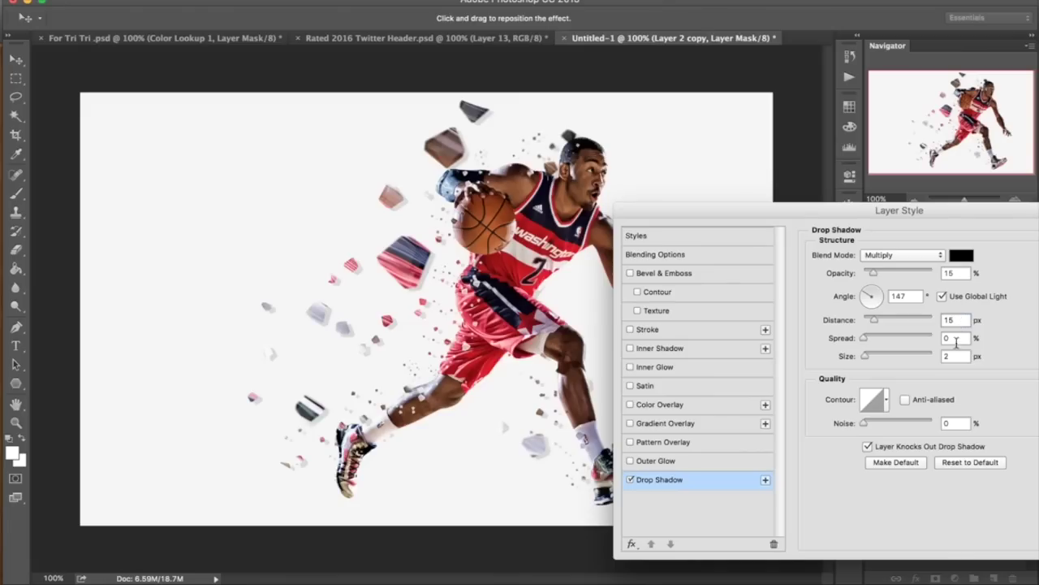
click(911, 322)
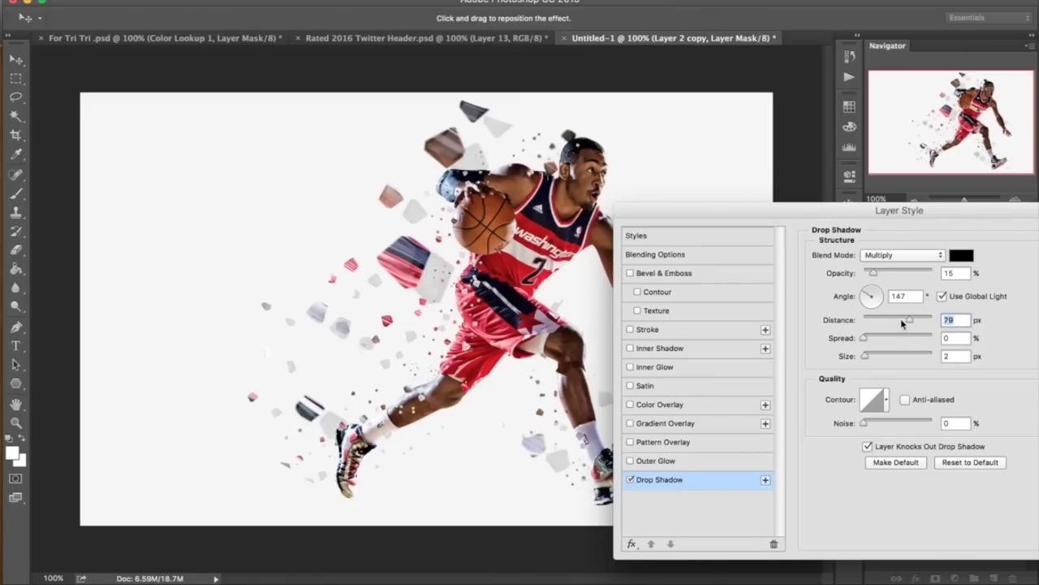
drag(904, 324, 896, 320)
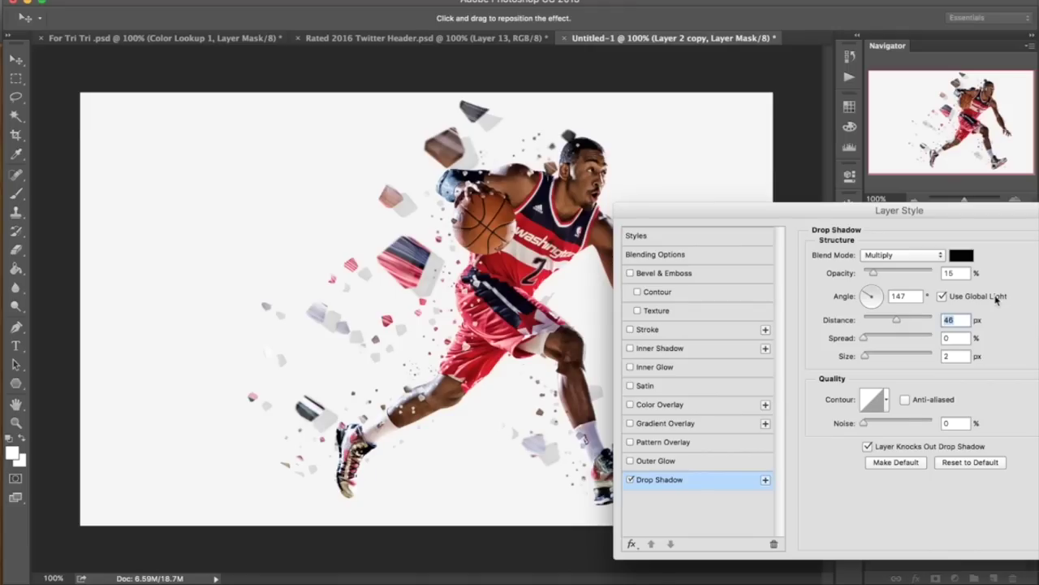
- Lower the shadow's opacity to 5%, set its size to 5 px, and apply the layer style
drag(963, 275, 920, 275)
text(10)
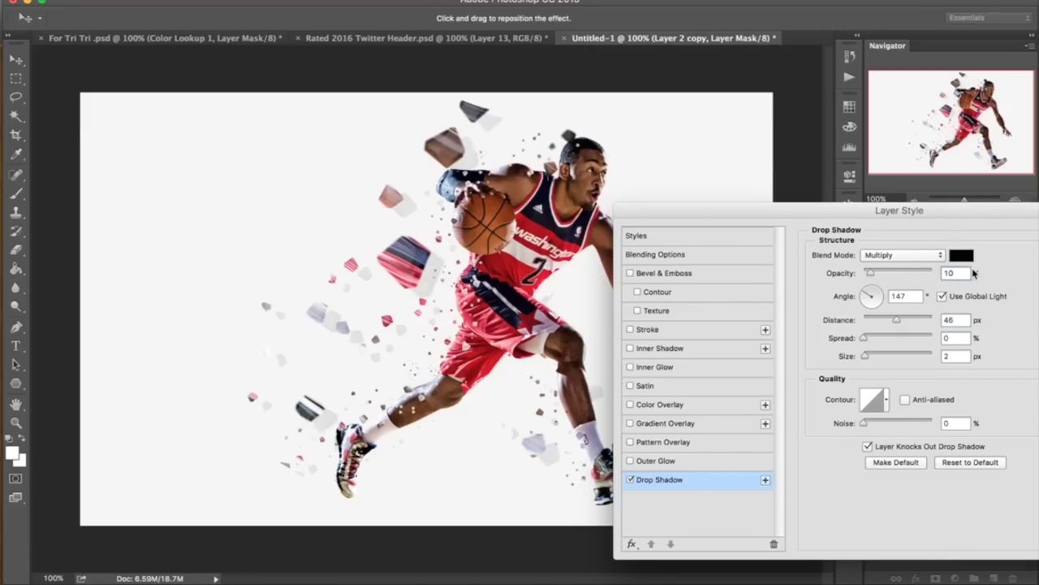
text(5)
double_click(946, 355)
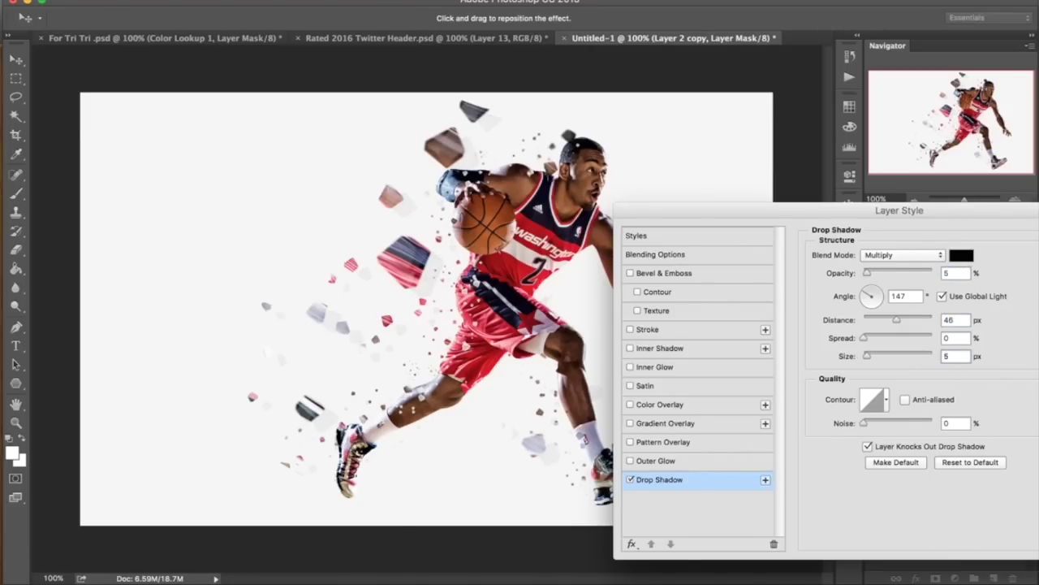
text(5)
key(Return)
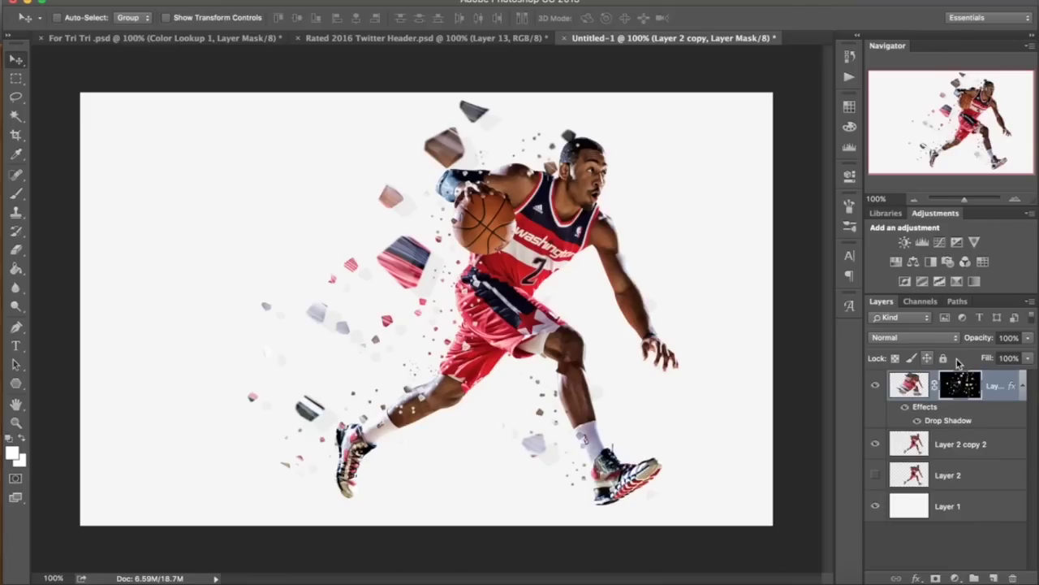
- Add a new layer above the masked fragment layer and set up a soft round brush at 800 px
click(1024, 384)
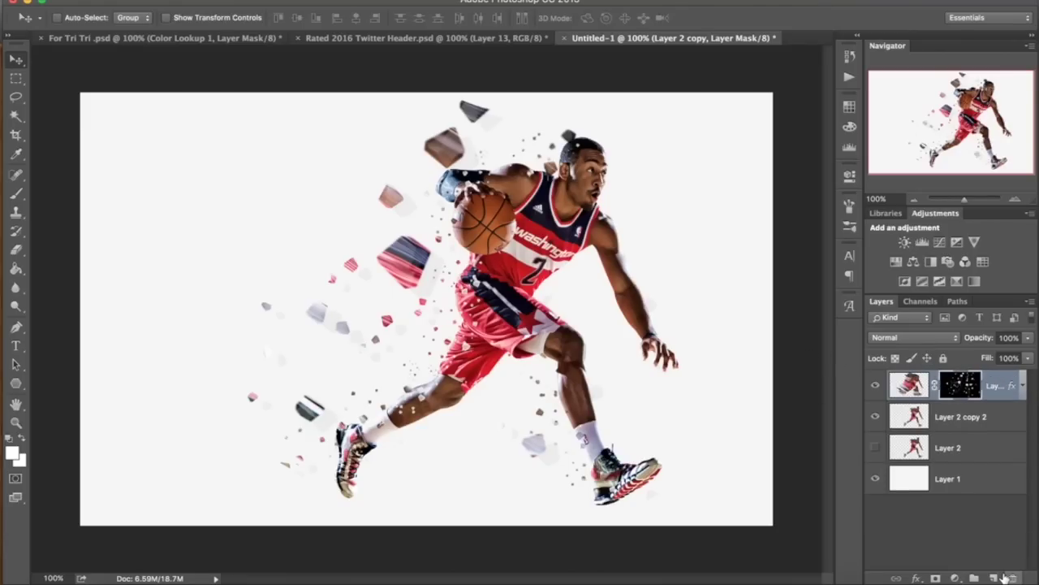
click(994, 576)
key(b)
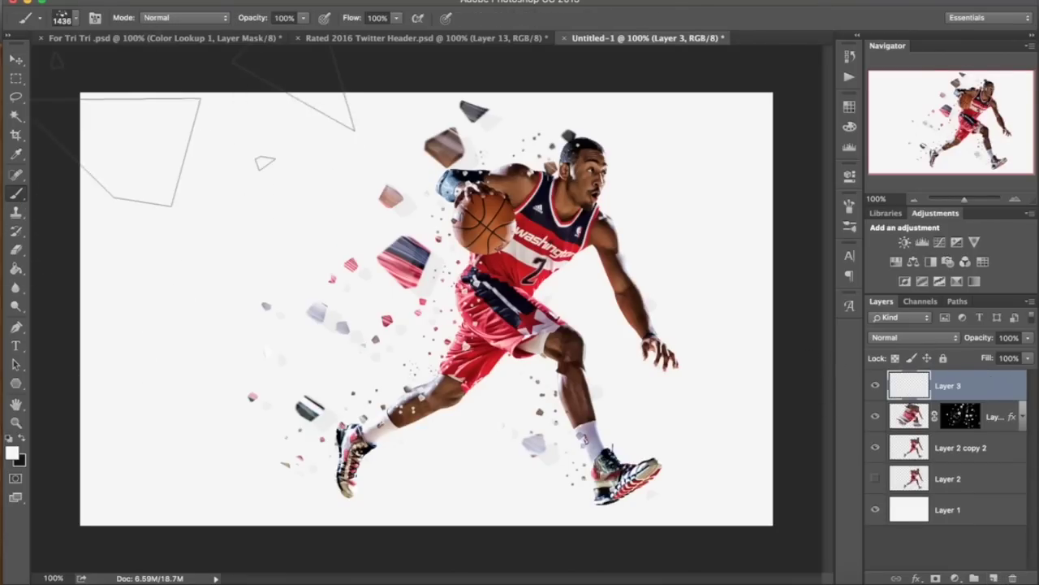
click(76, 18)
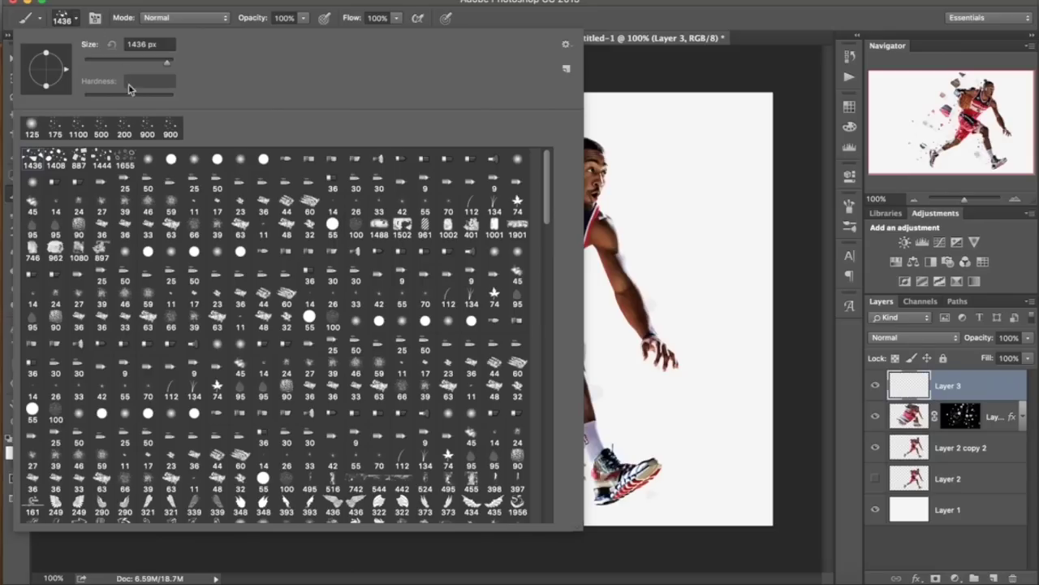
click(32, 128)
click(143, 8)
key(])
key(])
key(])
key(])
key(])
key(])
key(])
key(])
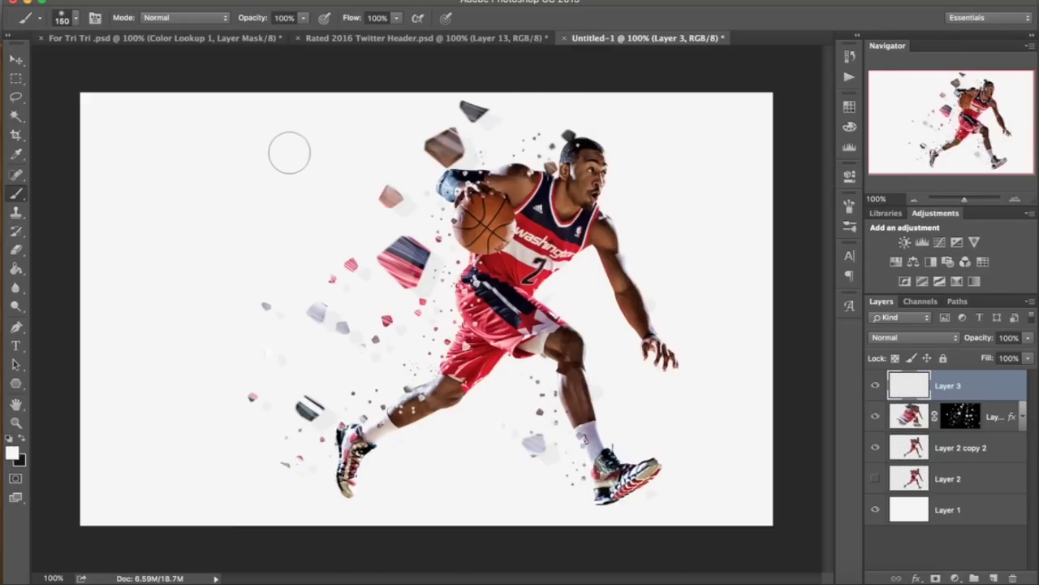
key(])
key(])
- Paint a soft white haze around the player on the new layer and lower the layer's opacity to 35%
mouse_move(336, 113)
mouse_down()
mouse_move(803, 113)
mouse_move(740, 180)
mouse_move(714, 374)
mouse_move(692, 405)
mouse_move(702, 458)
mouse_move(569, 492)
mouse_move(558, 449)
mouse_move(521, 476)
mouse_move(208, 429)
mouse_move(317, 429)
mouse_move(8, 253)
mouse_up()
right_click(235, 310)
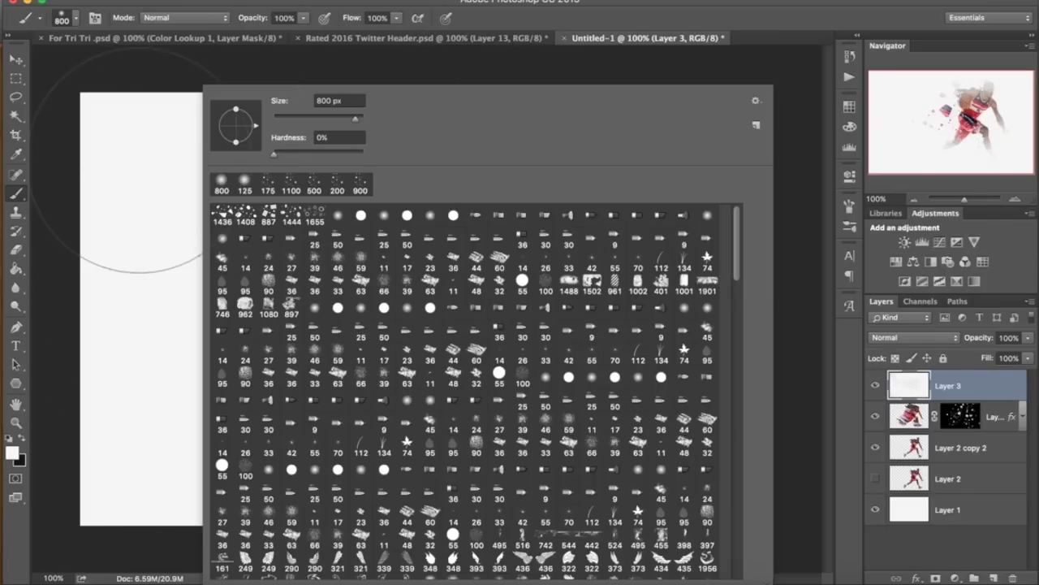
click(88, 165)
click(347, 281)
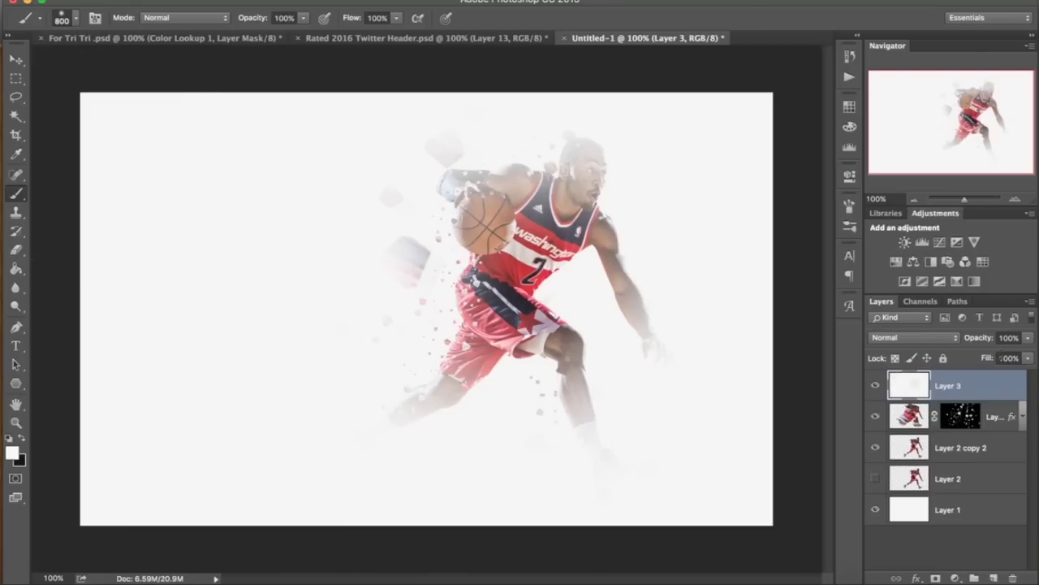
click(1009, 338)
text(35)
key(Return)
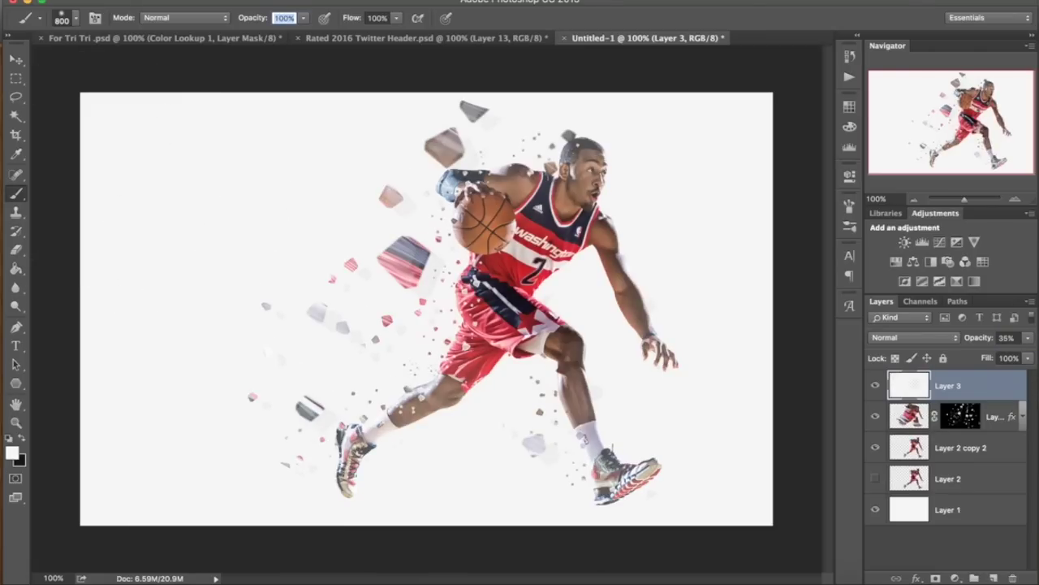
- Paint a second white haze over the player and fragments on another new layer, and set that layer's opacity to 50%
click(994, 578)
mouse_move(638, 498)
mouse_down()
mouse_move(415, 494)
mouse_move(277, 456)
mouse_move(280, 431)
mouse_up()
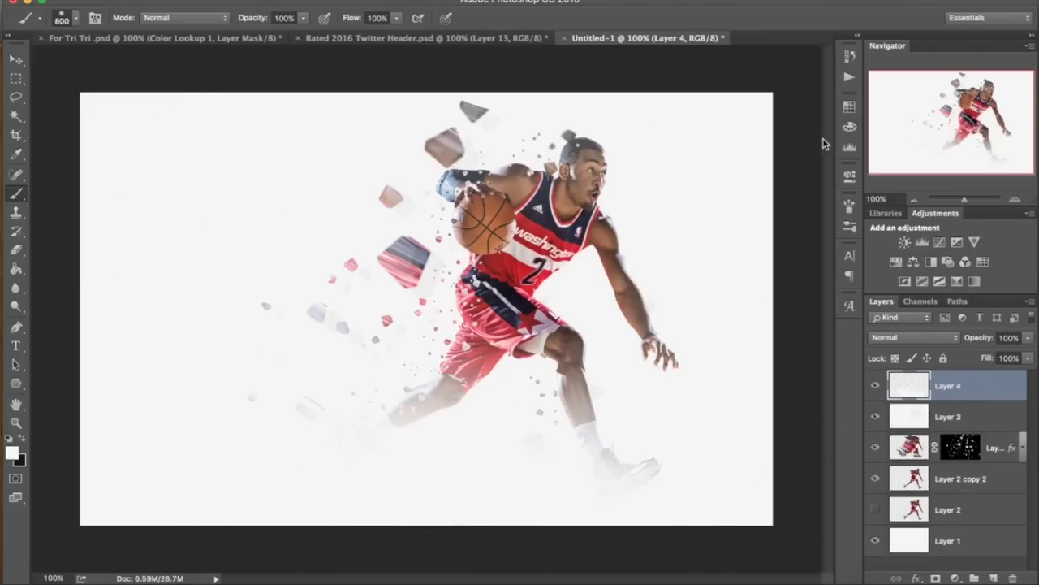
mouse_move(707, 174)
mouse_down()
mouse_move(441, 290)
mouse_move(337, 232)
mouse_move(308, 268)
mouse_up()
click(1008, 338)
text(50)
key(Return)
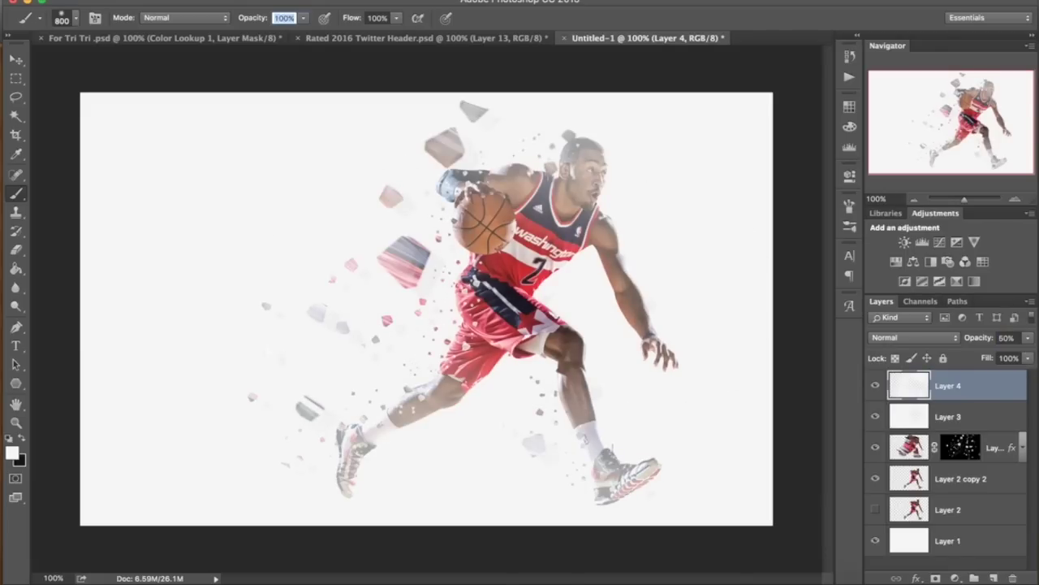
- Compare the composition with and without the haze layers, the fragment layer and Layer 2 copy 2
click(16, 249)
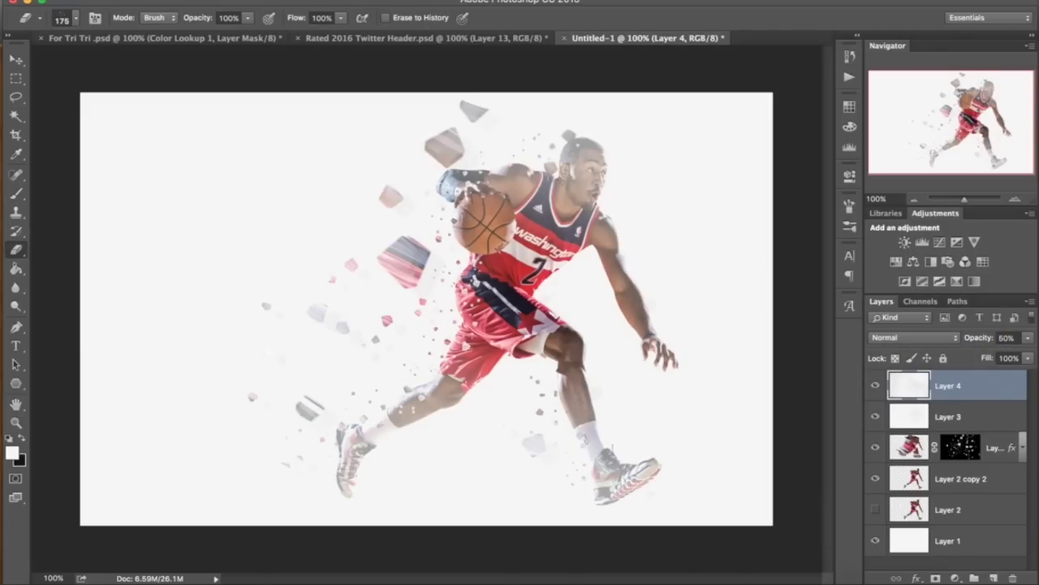
click(15, 59)
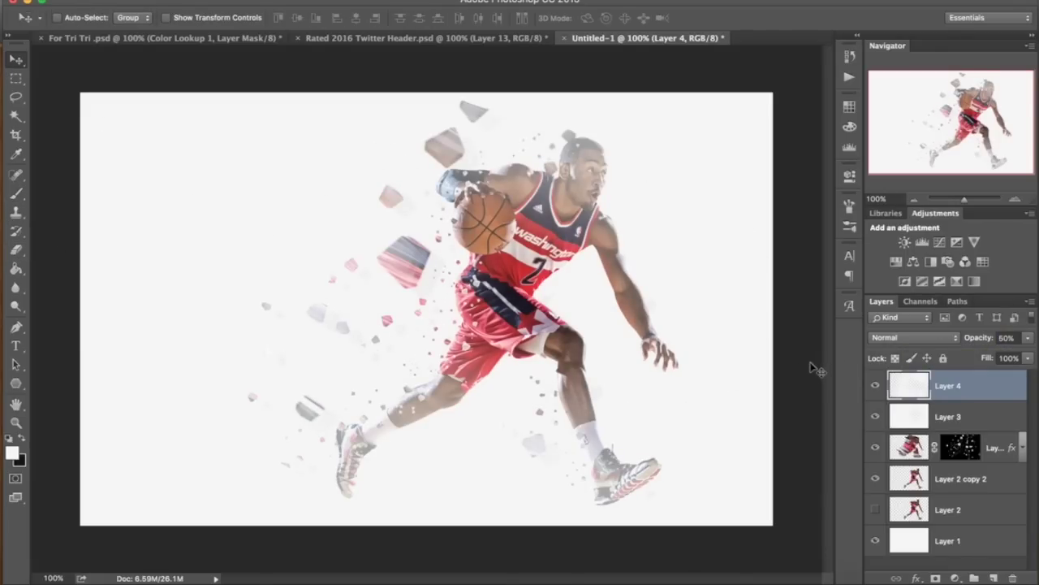
click(876, 388)
click(876, 388)
click(876, 387)
click(875, 387)
click(874, 449)
click(874, 449)
click(875, 449)
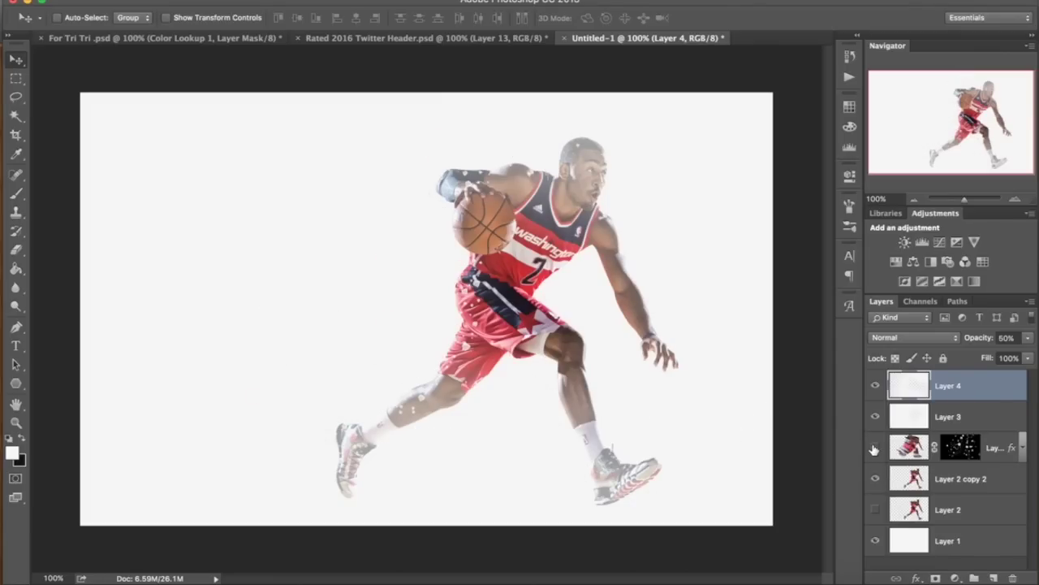
click(875, 449)
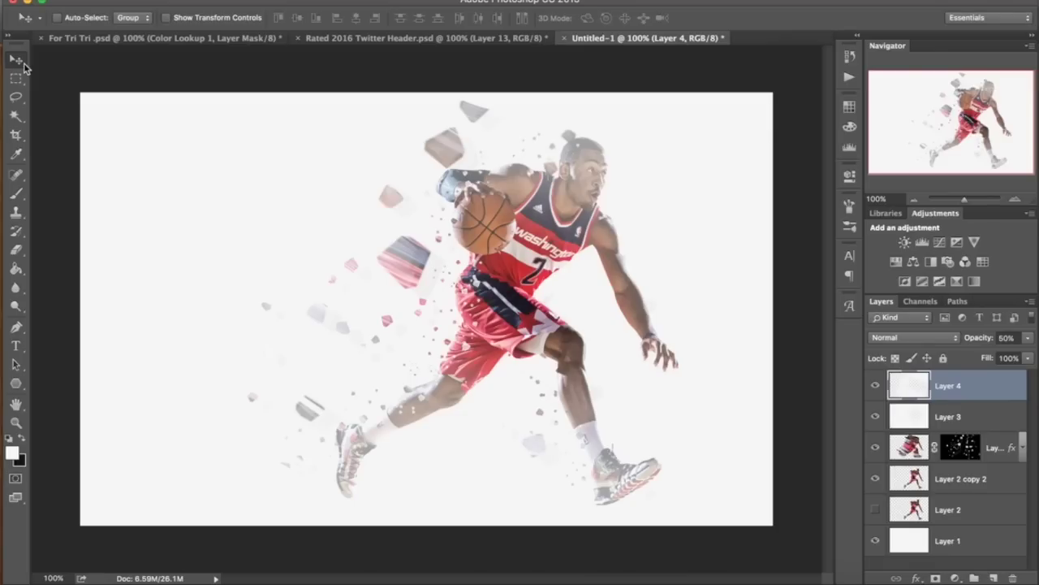
click(875, 478)
click(874, 478)
click(874, 478)
click(874, 479)
- Show only the original player cutout on Layer 2 instead of its edited copies, and move it about 0.5 in left and 0.1 in up
click(875, 447)
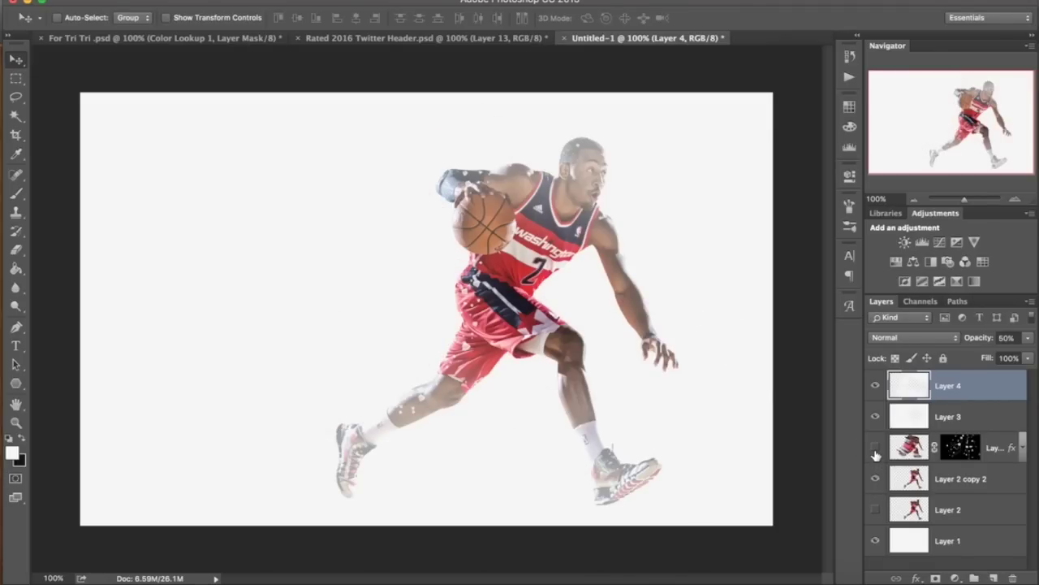
click(874, 478)
click(874, 509)
click(997, 518)
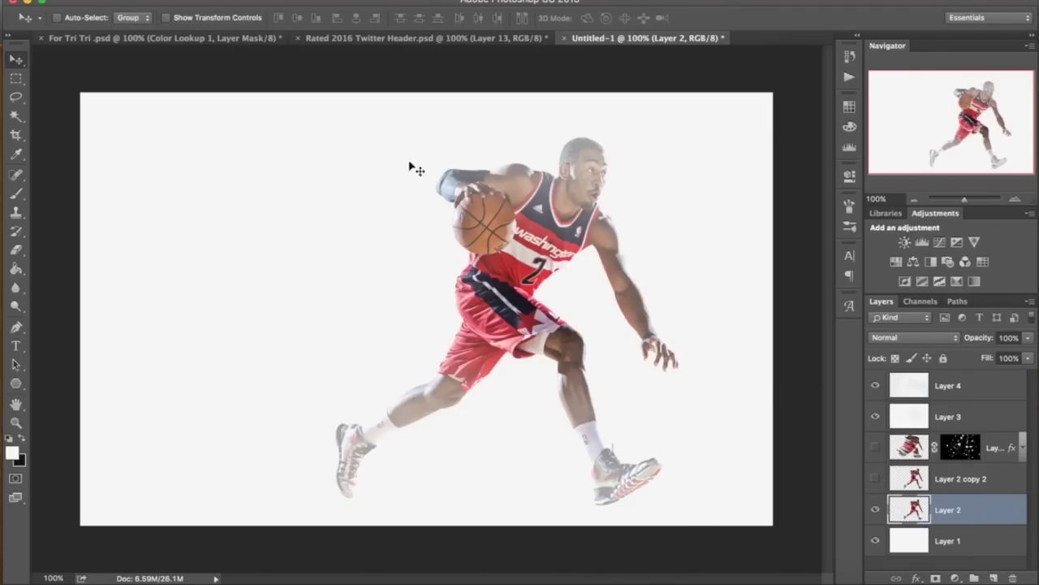
drag(528, 237, 470, 222)
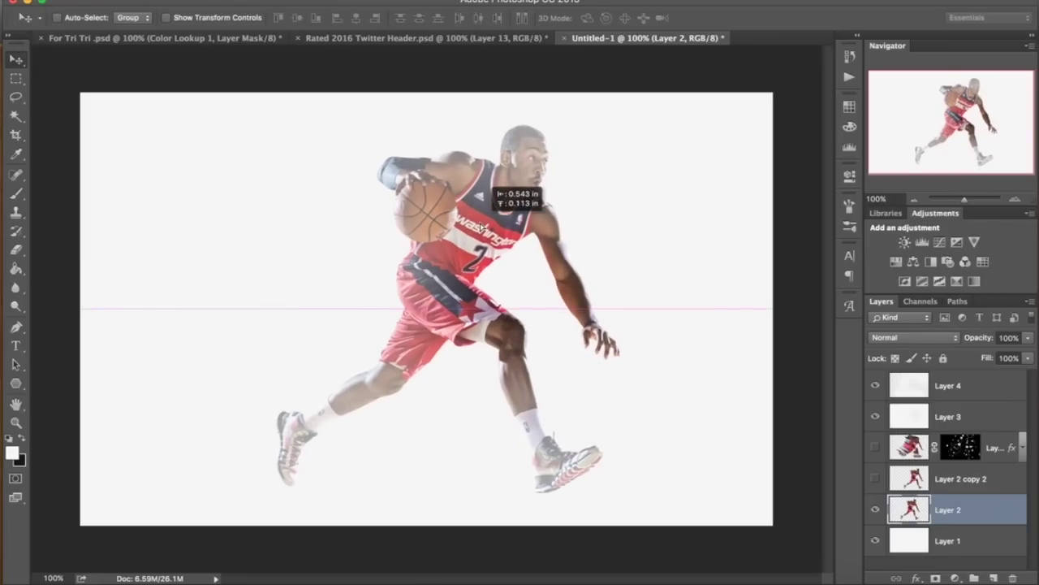
- Add a Threshold adjustment layer above Layer 2 and clip it to the player cutout
click(1029, 213)
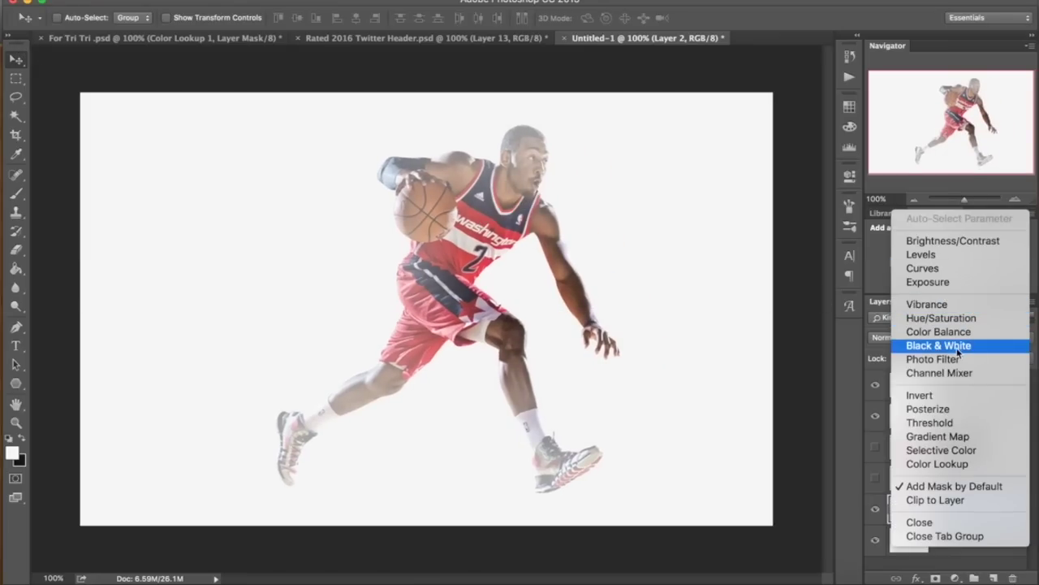
click(946, 427)
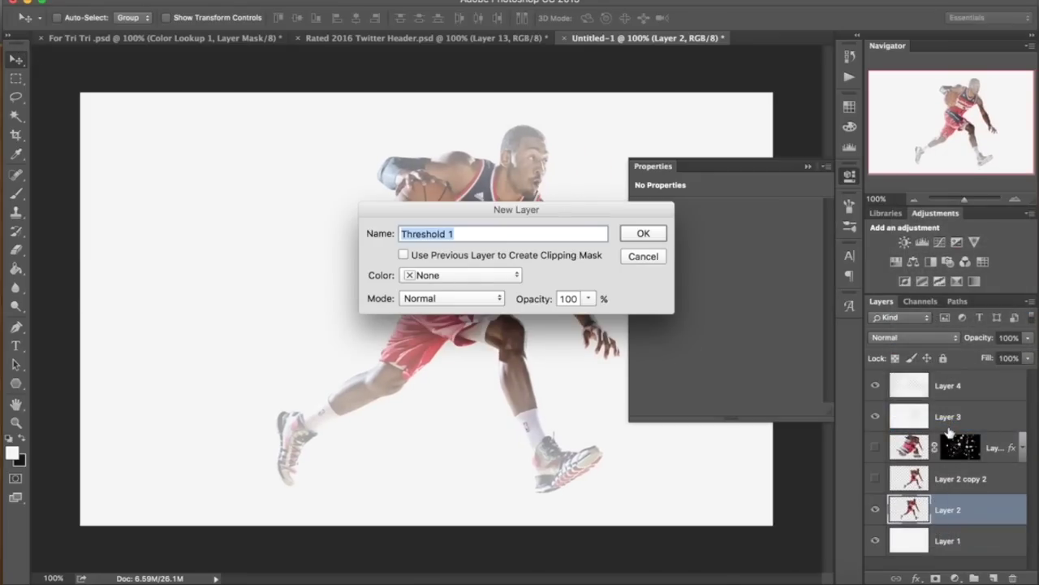
key(Return)
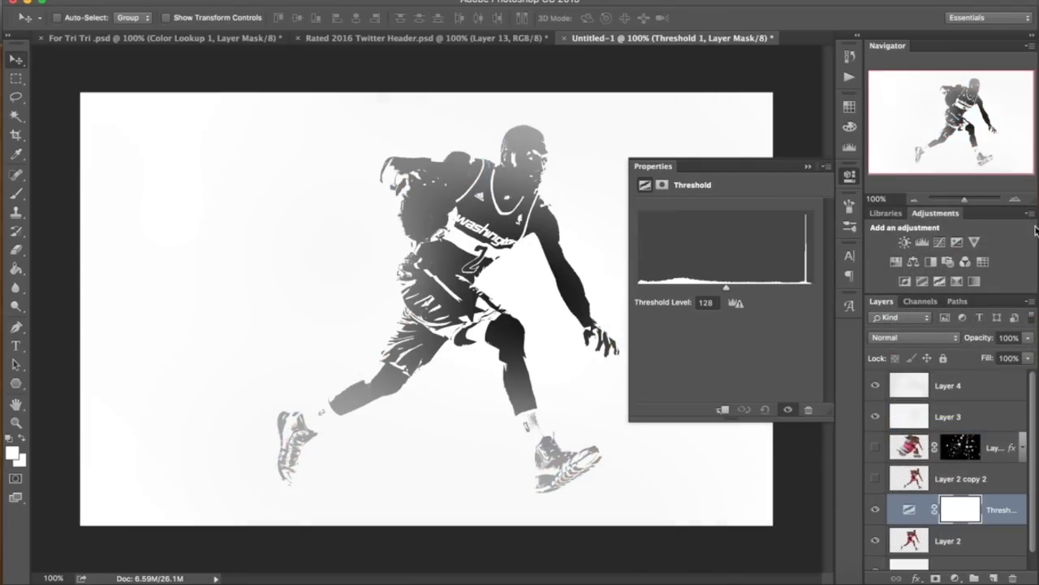
alt+click(1005, 518)
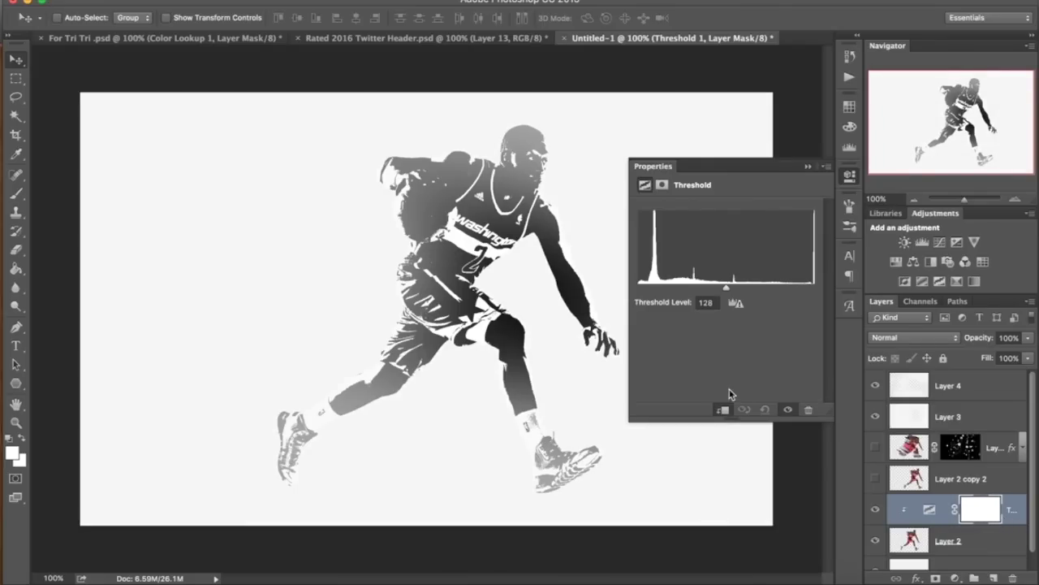
- Lower the threshold level to bring out more white detail in the player, and merge the adjustment into Layer 2
drag(719, 290, 691, 289)
click(853, 177)
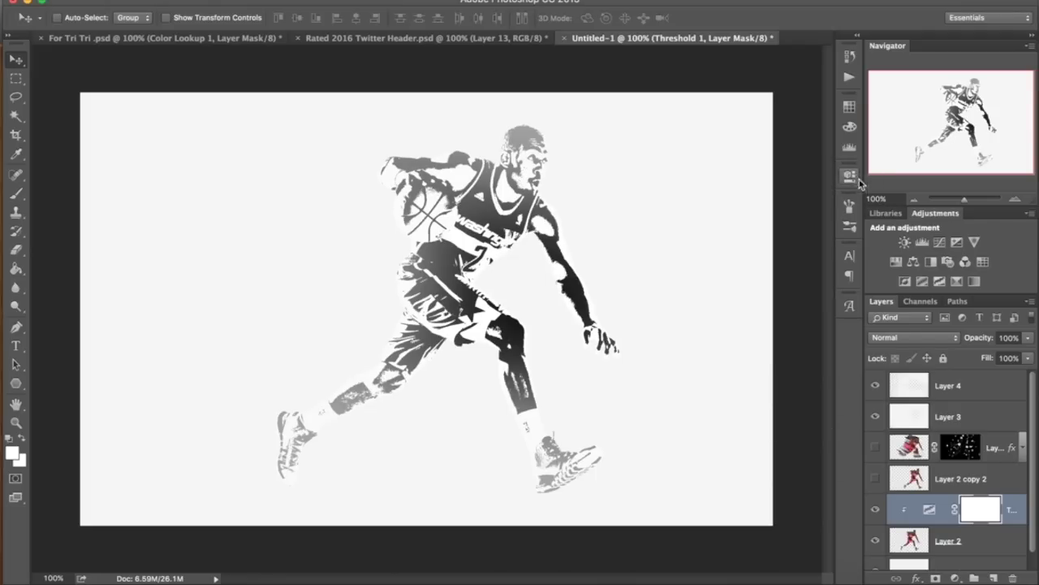
right_click(1004, 513)
click(910, 389)
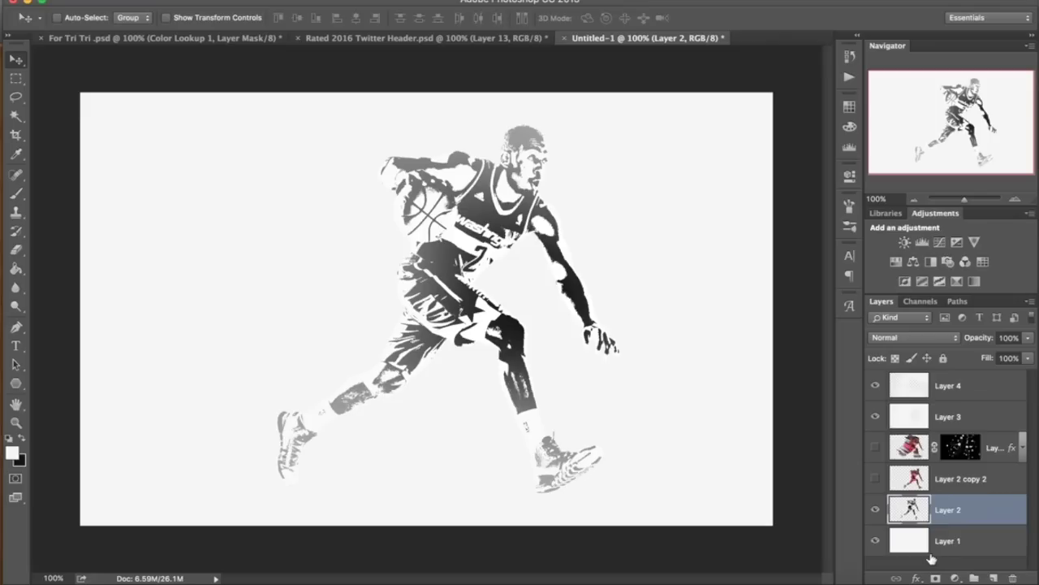
- Hide the white haze layers, Layer 4 and Layer 3
click(875, 386)
click(875, 386)
click(875, 385)
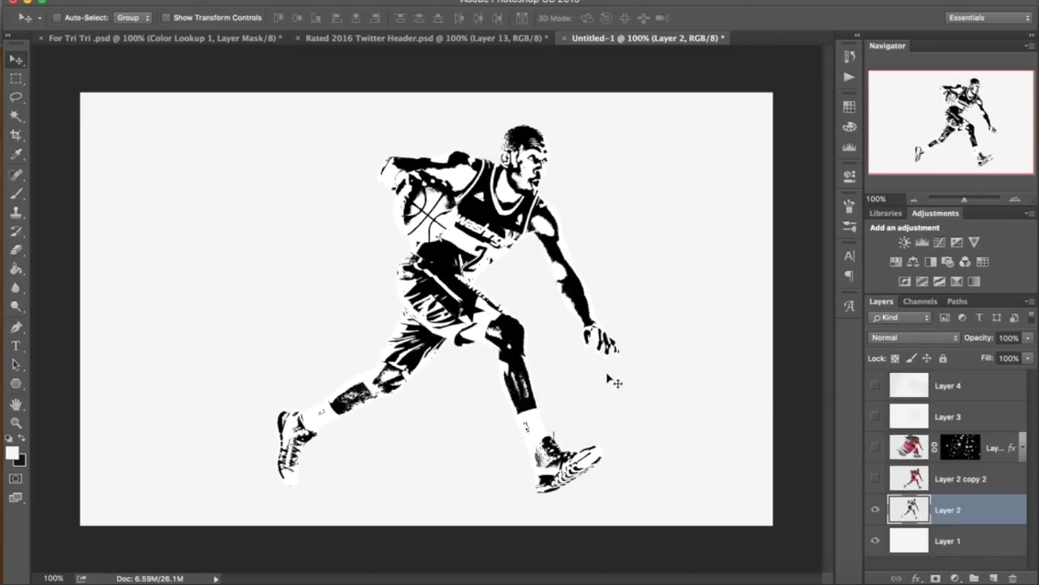
- Fill the Layer 1 background with pure white (ffffff)
click(11, 454)
key(Escape)
click(946, 546)
click(16, 269)
click(11, 453)
text(ffffff)
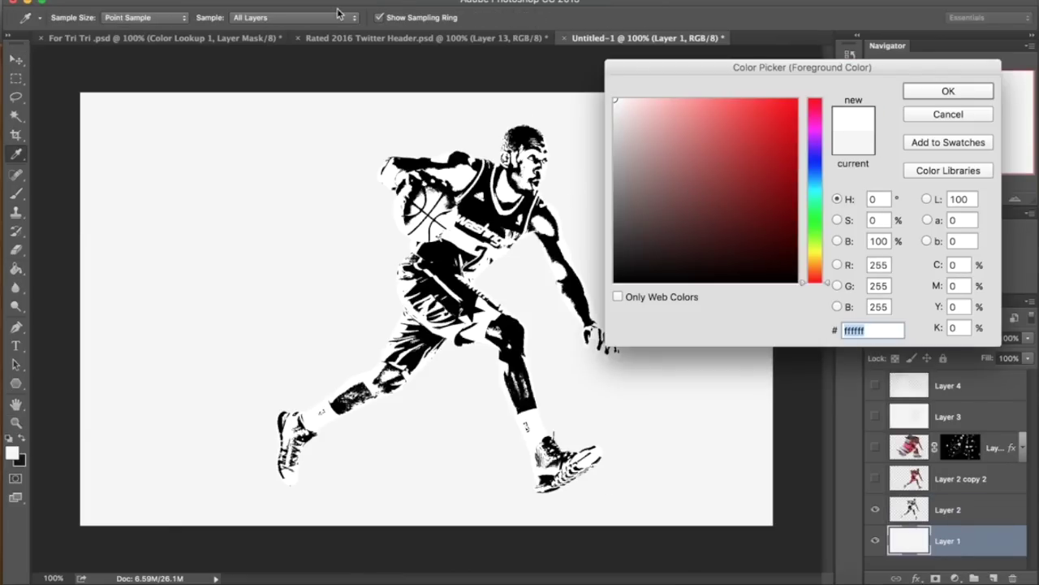
key(Return)
click(302, 248)
click(18, 59)
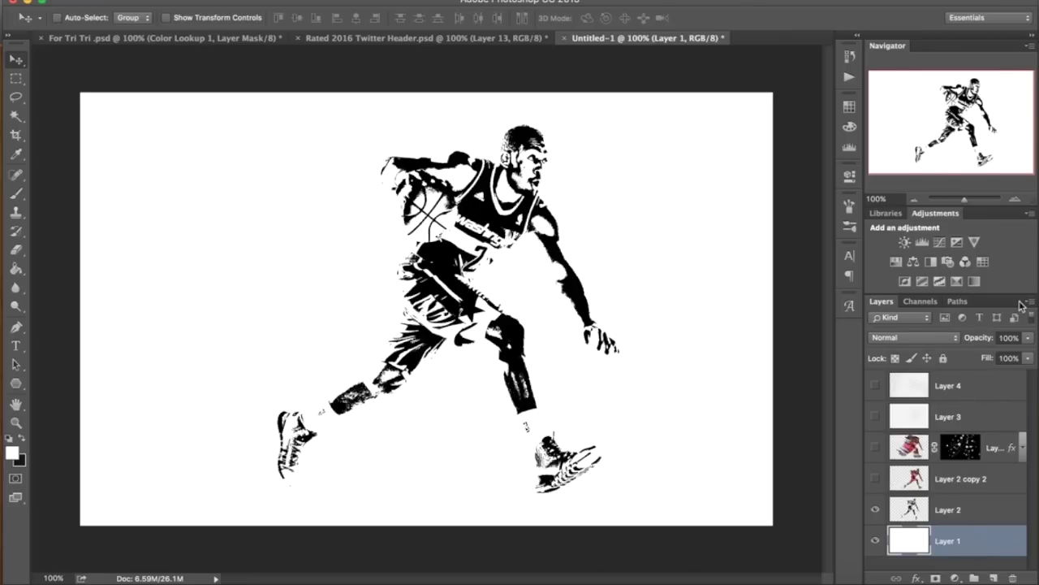
- Add a Hue/Saturation adjustment layer clipped to the black-and-white player on Layer 2
click(985, 518)
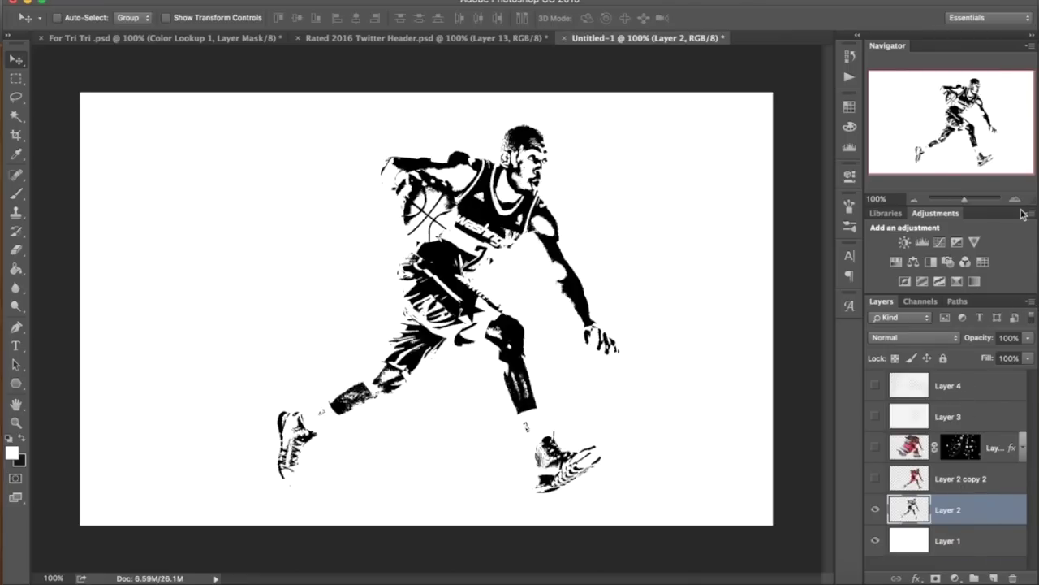
click(1032, 212)
click(942, 318)
alt+click(987, 524)
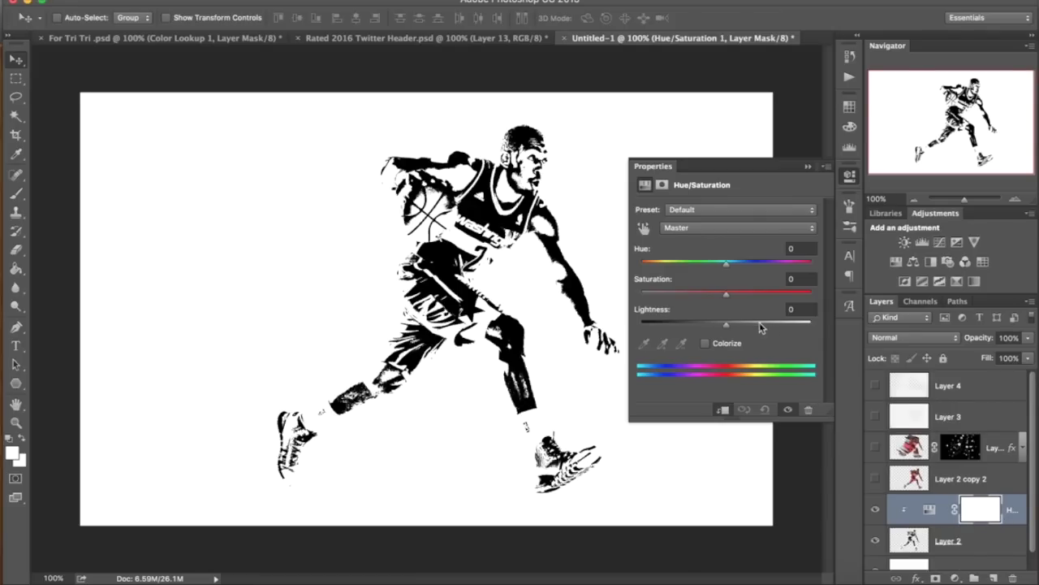
- Try colorizing the player green with the Hue/Saturation adjustment at saturation 51, and delete the adjustment layer
click(717, 345)
drag(684, 294, 734, 292)
drag(678, 270, 685, 264)
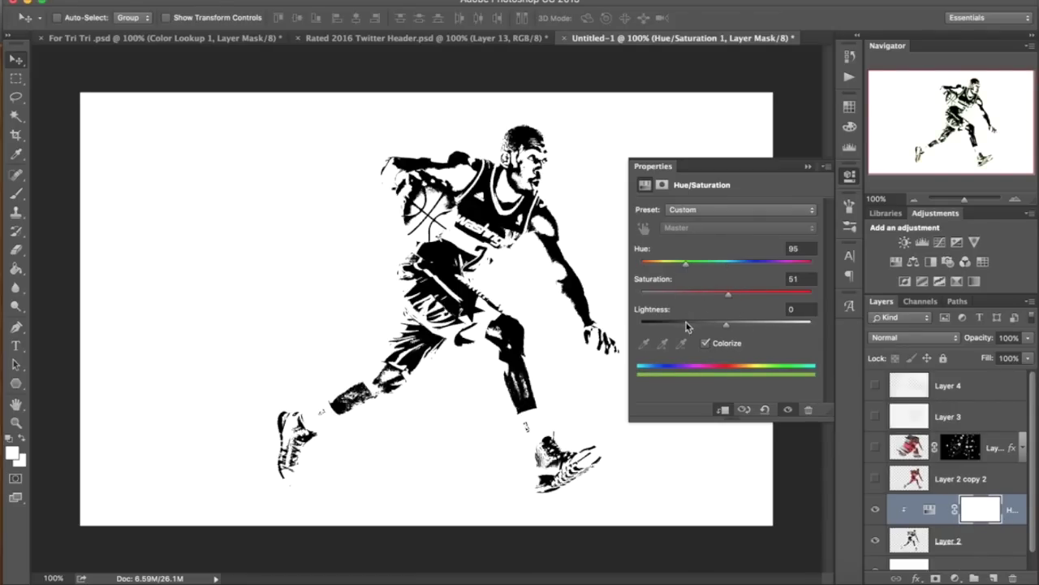
mouse_move(686, 323)
mouse_down()
mouse_move(697, 327)
mouse_move(682, 323)
mouse_up()
mouse_move(686, 264)
mouse_down()
mouse_move(717, 267)
mouse_move(702, 265)
mouse_up()
click(850, 178)
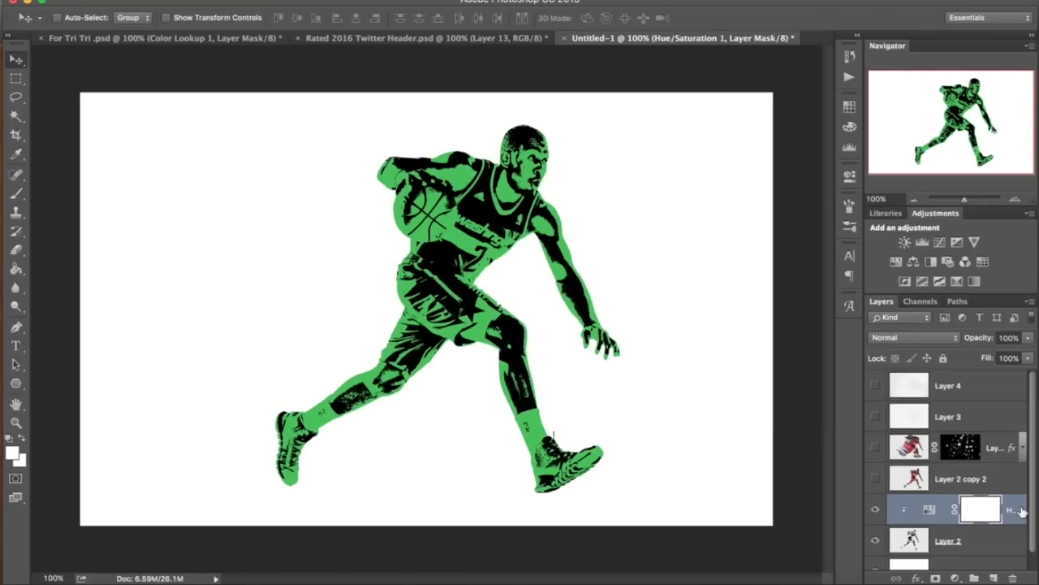
key(Delete)
- Add a Gradient Map adjustment clipped to the player on Layer 2 and reverse its gradient
click(971, 540)
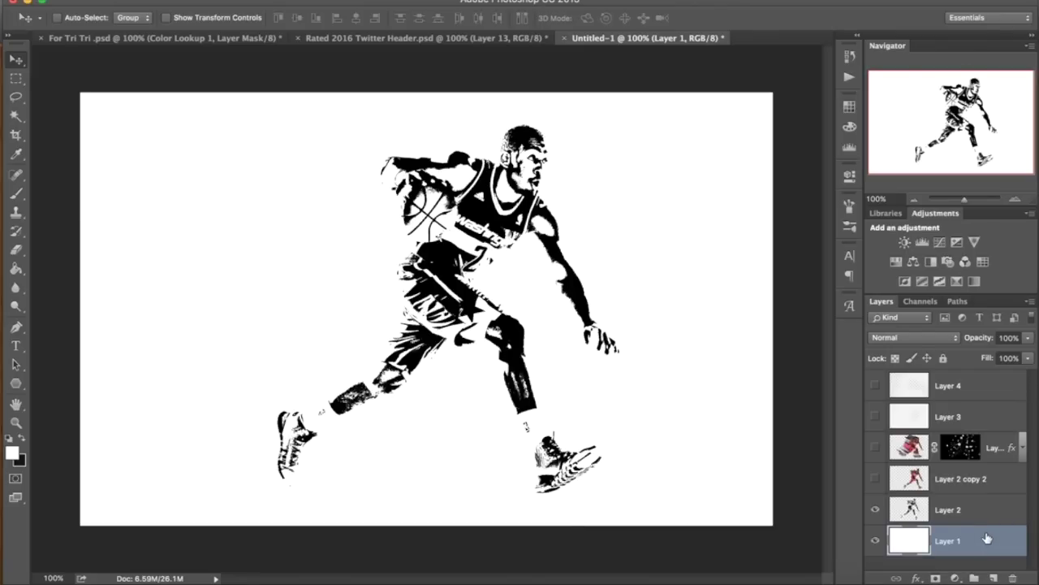
click(966, 520)
click(1029, 215)
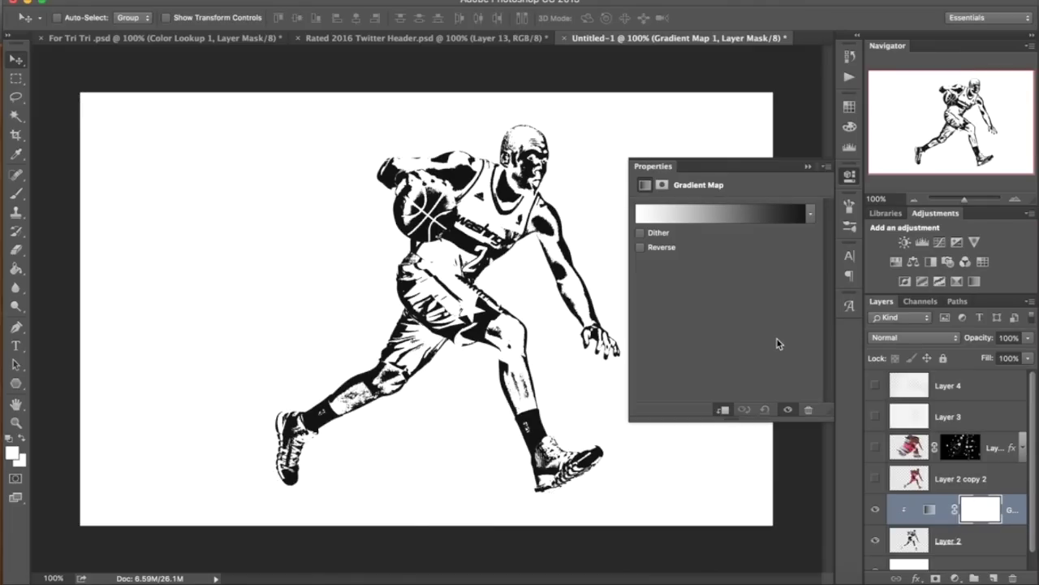
click(640, 247)
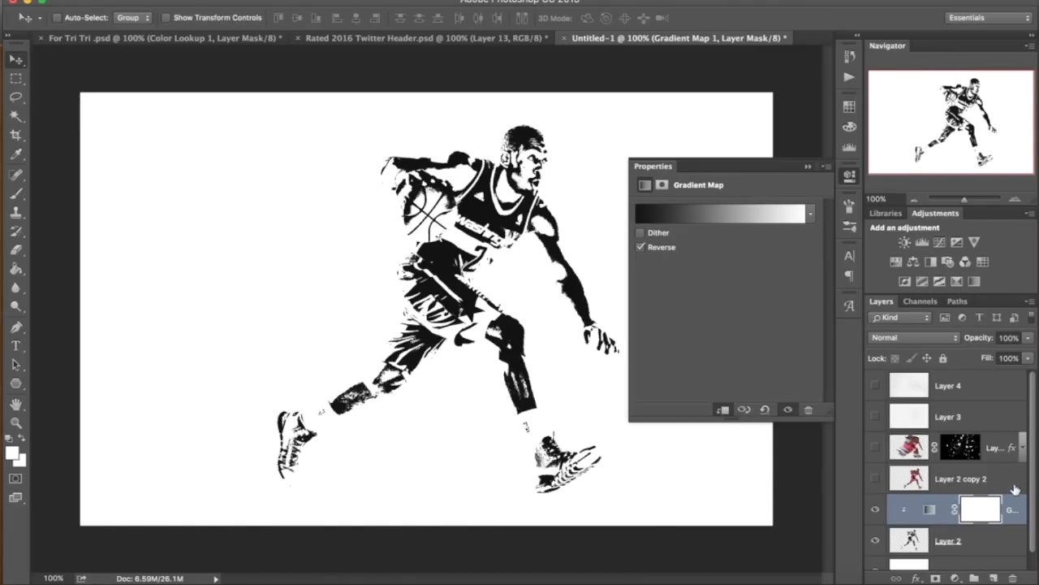
- Pick a strong red foreground color and fill the Layer 1 background with it
scroll(1018, 490, down, 1)
click(977, 550)
click(12, 453)
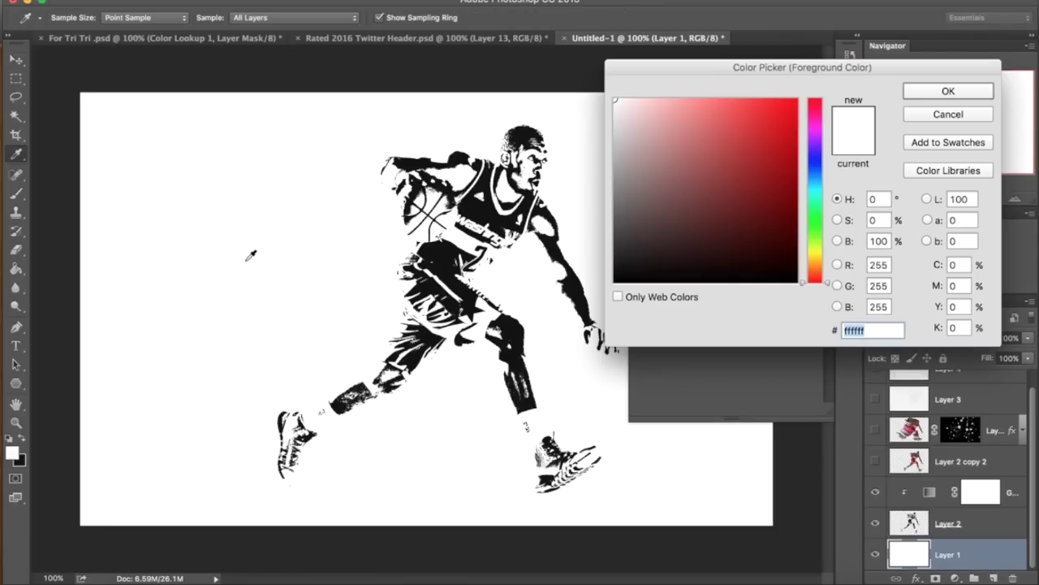
click(794, 139)
key(Return)
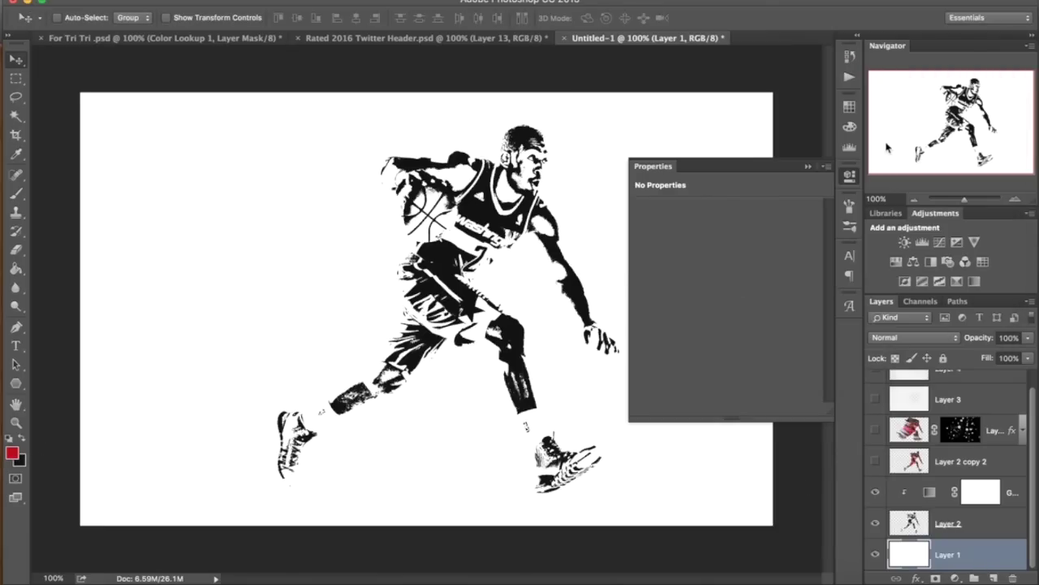
click(17, 268)
click(297, 183)
- Swap the foreground and background colors and set the new foreground color to dark navy #152a40
click(23, 439)
click(12, 452)
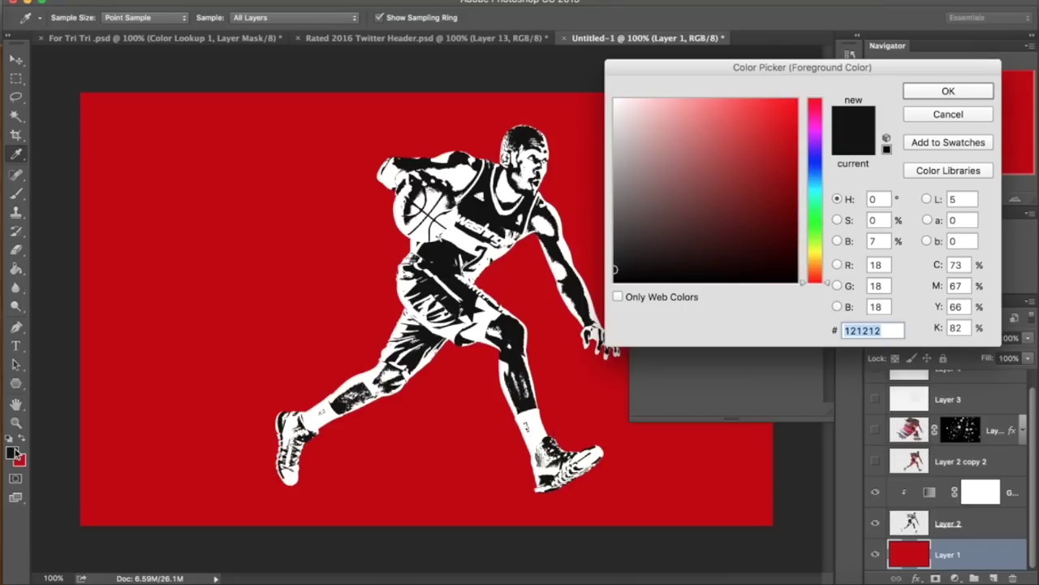
drag(820, 162, 820, 184)
mouse_move(796, 125)
mouse_down()
mouse_move(828, 231)
mouse_move(845, 241)
mouse_move(737, 237)
mouse_up()
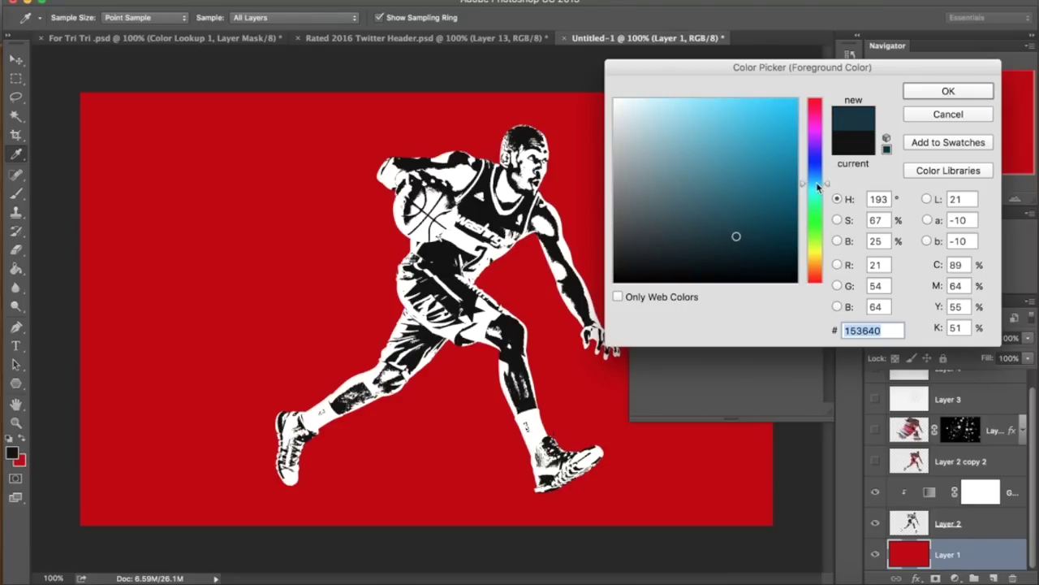
drag(818, 186, 819, 174)
key(Return)
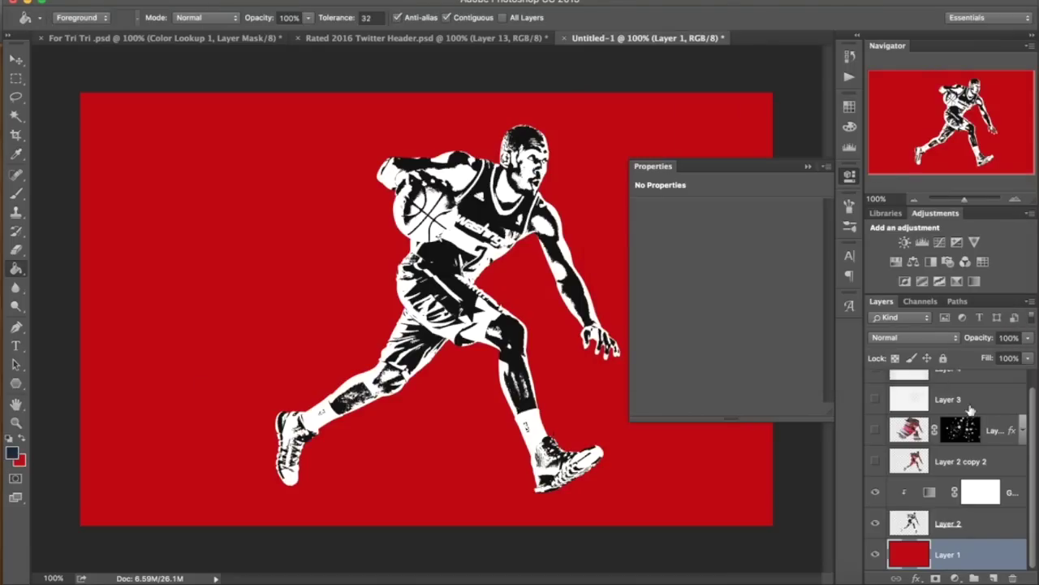
- Change the white stop of the Gradient Map's gradient to the navy foreground color
click(966, 495)
click(930, 490)
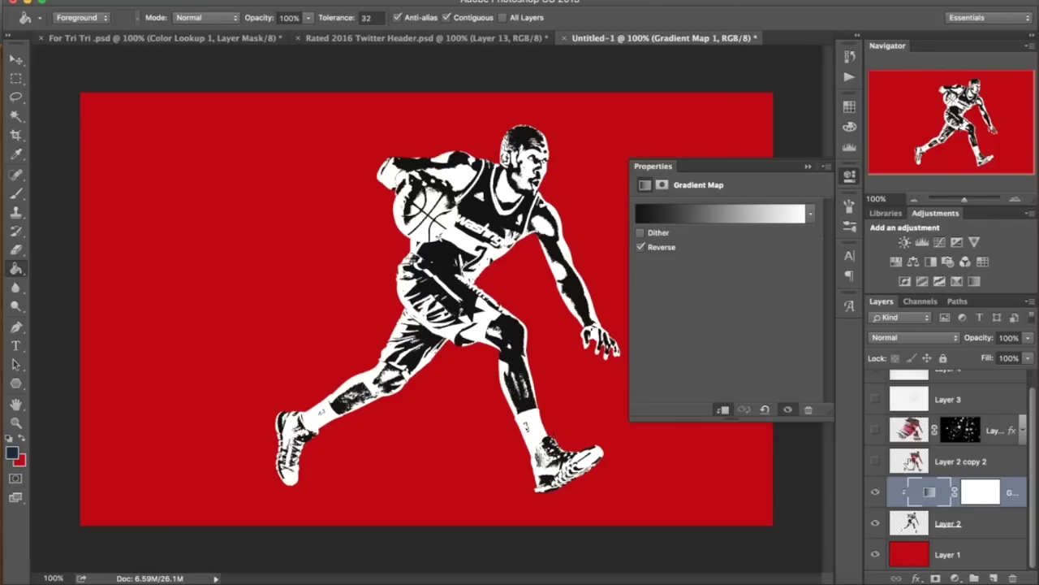
click(692, 214)
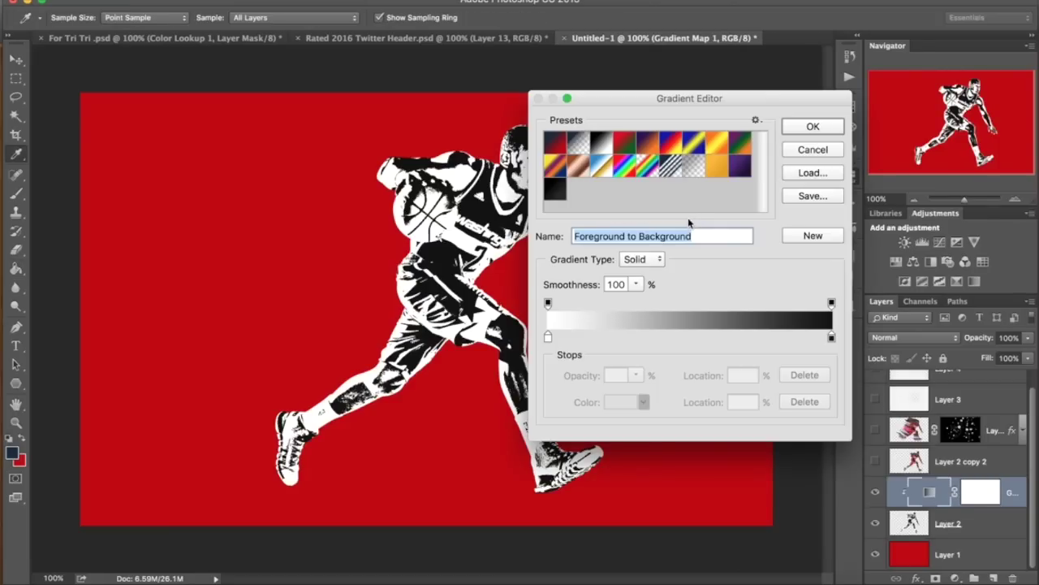
click(548, 336)
click(618, 401)
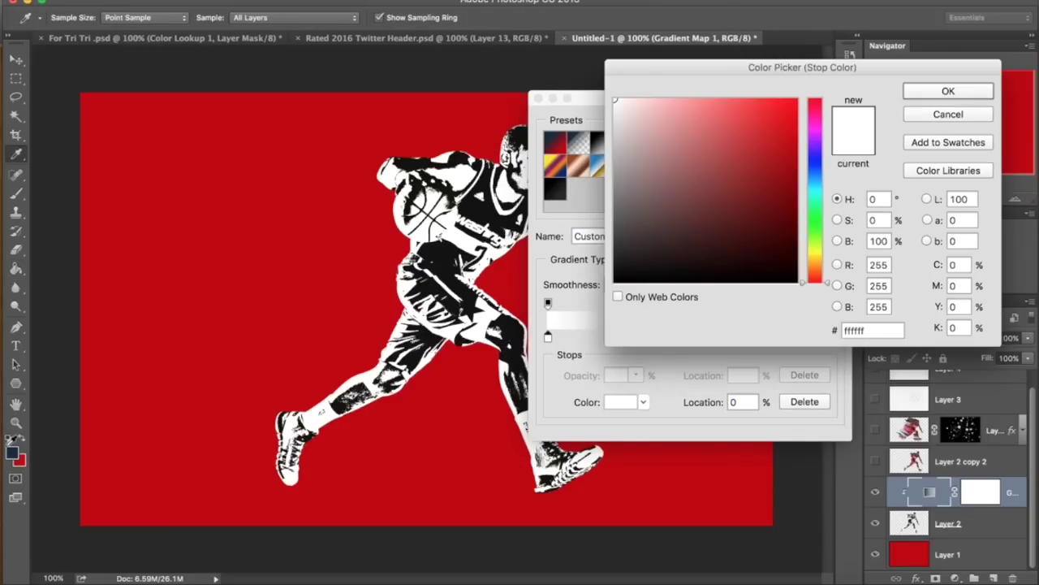
click(10, 444)
key(Return)
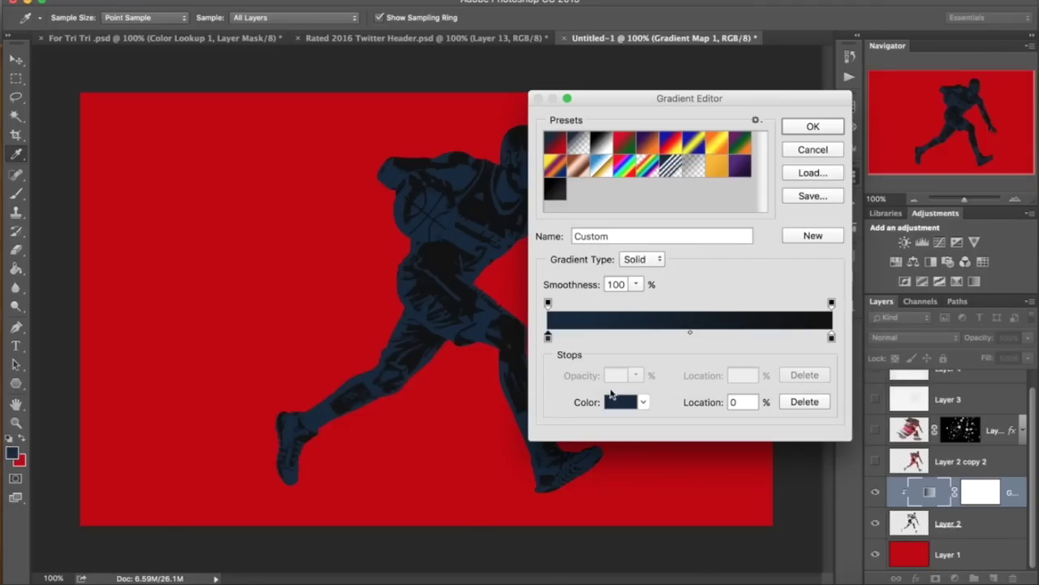
- Set the Gradient Map's black stop to the canvas's background red, and turn off Reverse
click(831, 336)
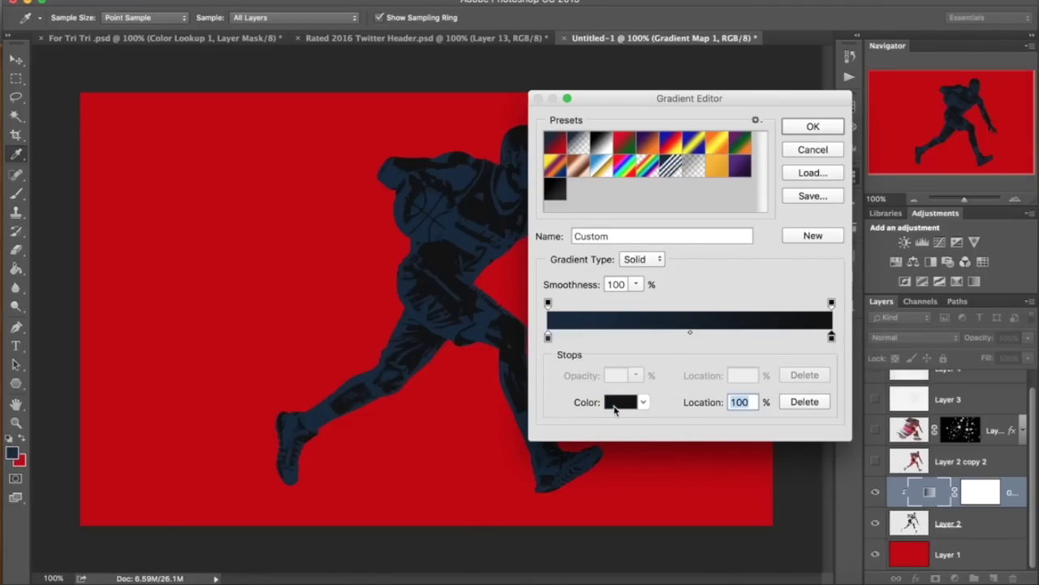
click(617, 402)
click(168, 290)
key(Return)
key(Return)
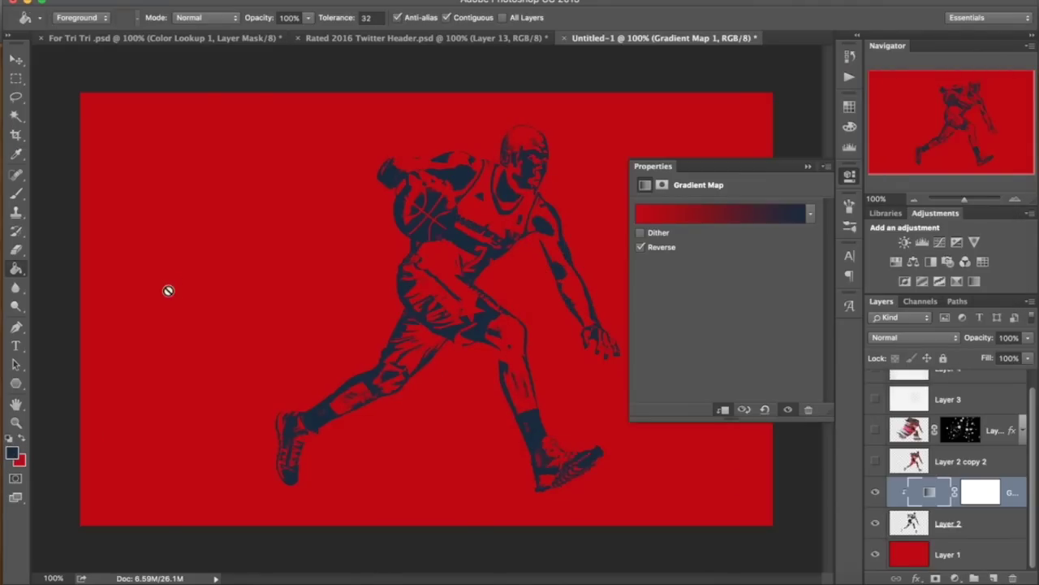
click(641, 250)
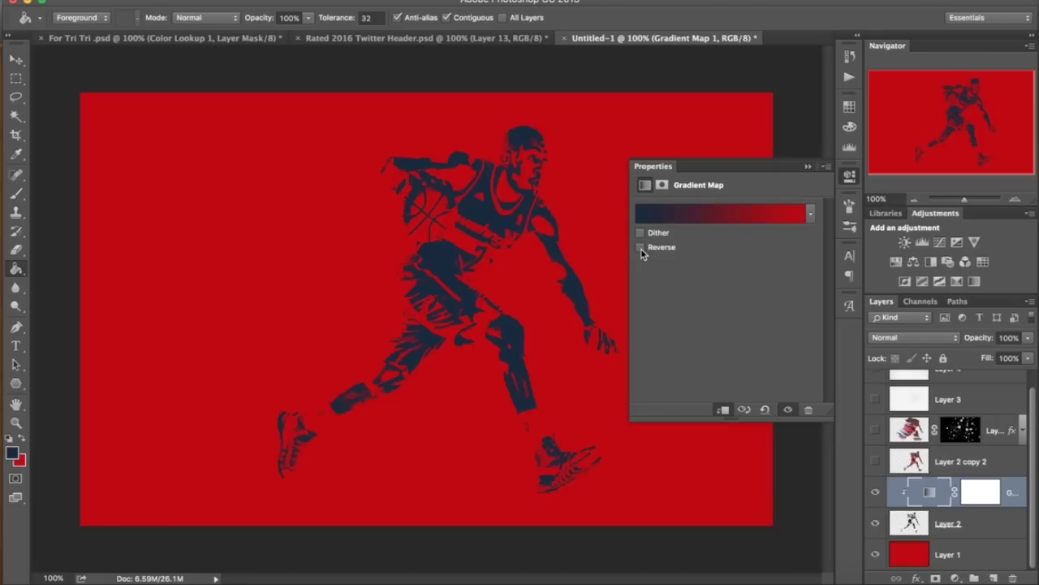
click(849, 175)
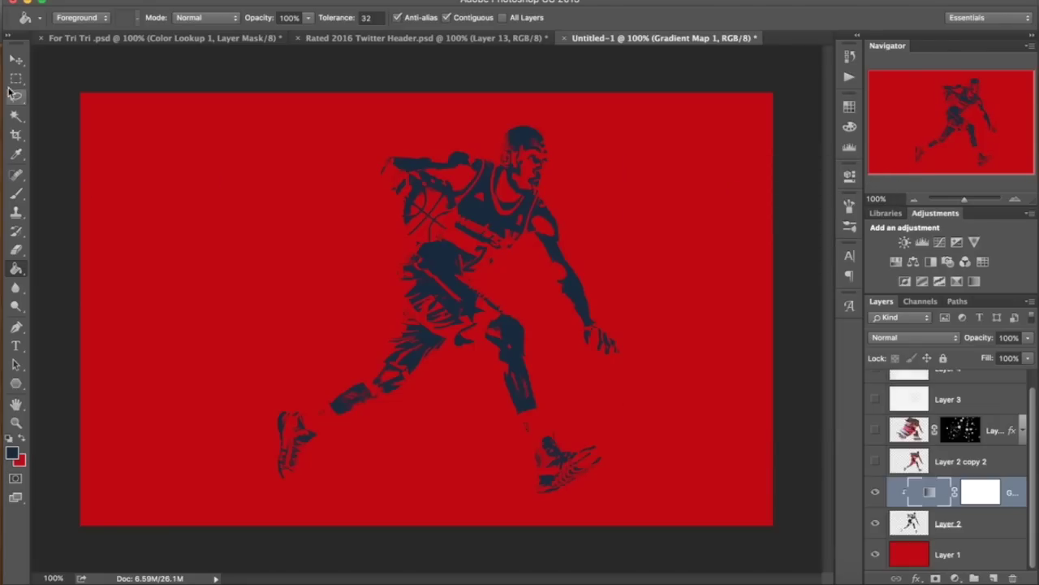
- Merge the Gradient Map adjustment down into the player on Layer 2
click(16, 62)
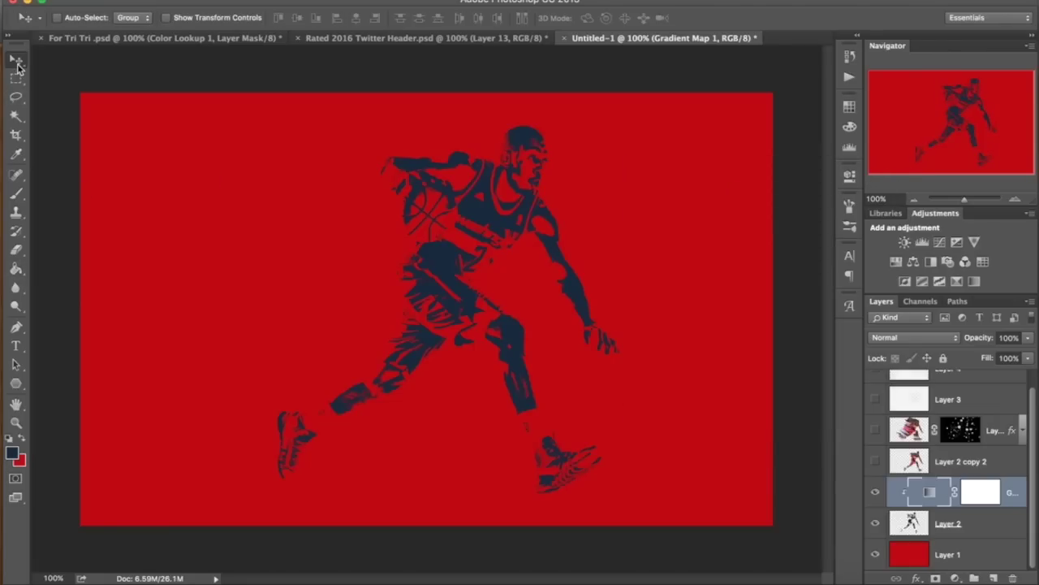
right_click(1007, 482)
click(898, 388)
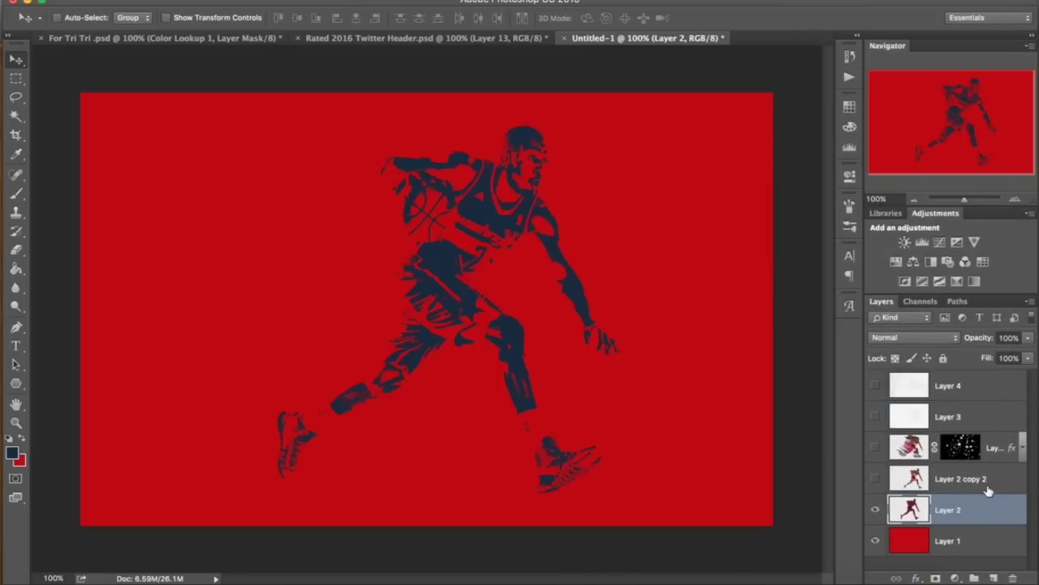
- Add two new empty layers directly above the recolored player on Layer 2
click(994, 577)
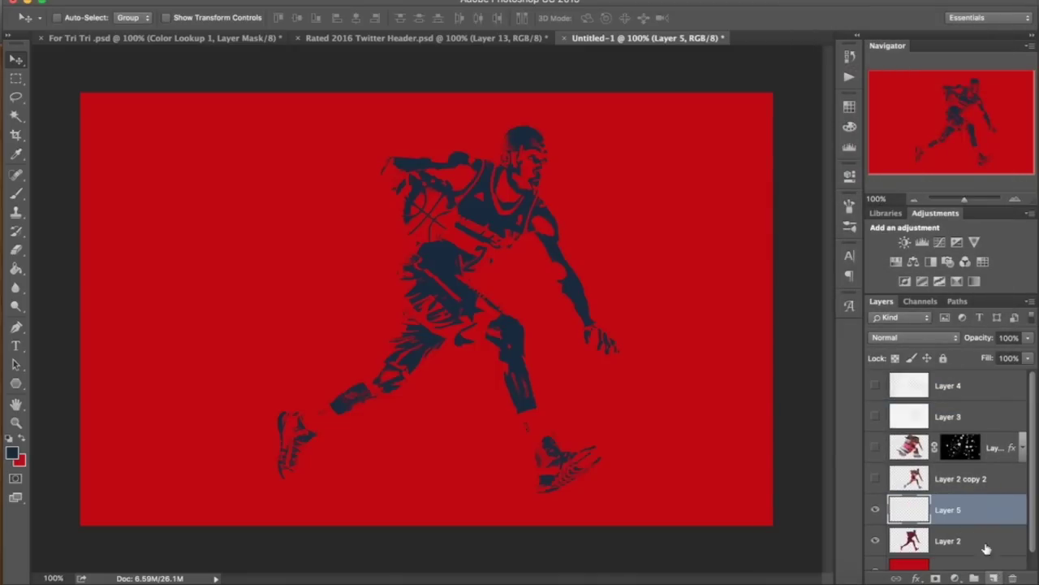
click(13, 454)
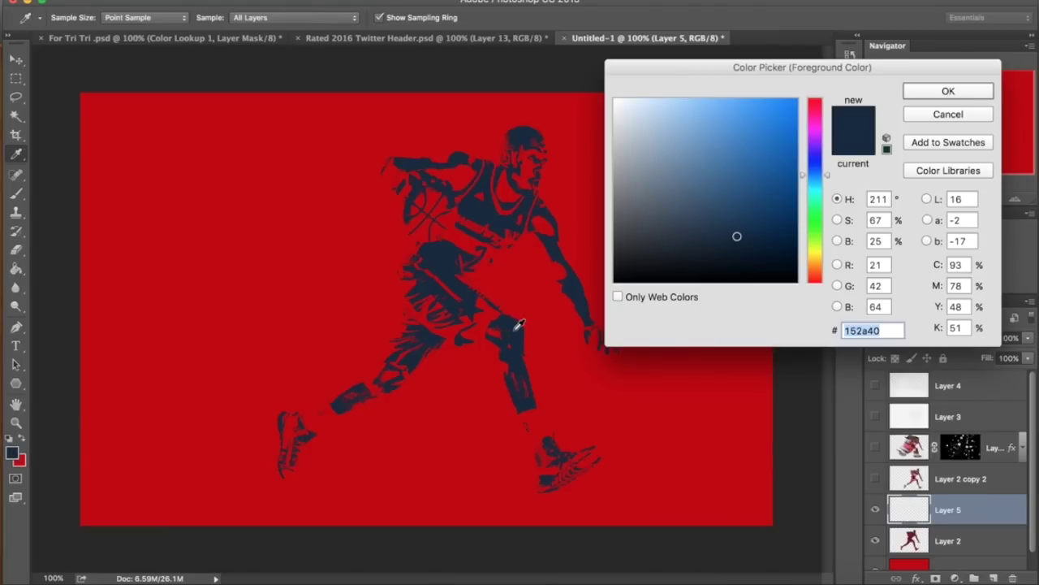
key(Return)
click(16, 193)
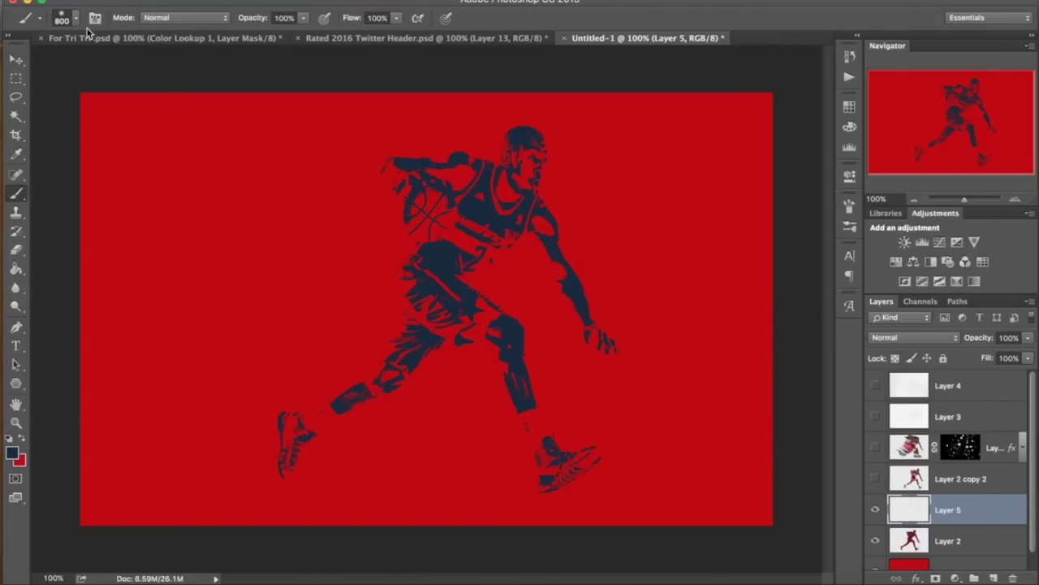
click(17, 249)
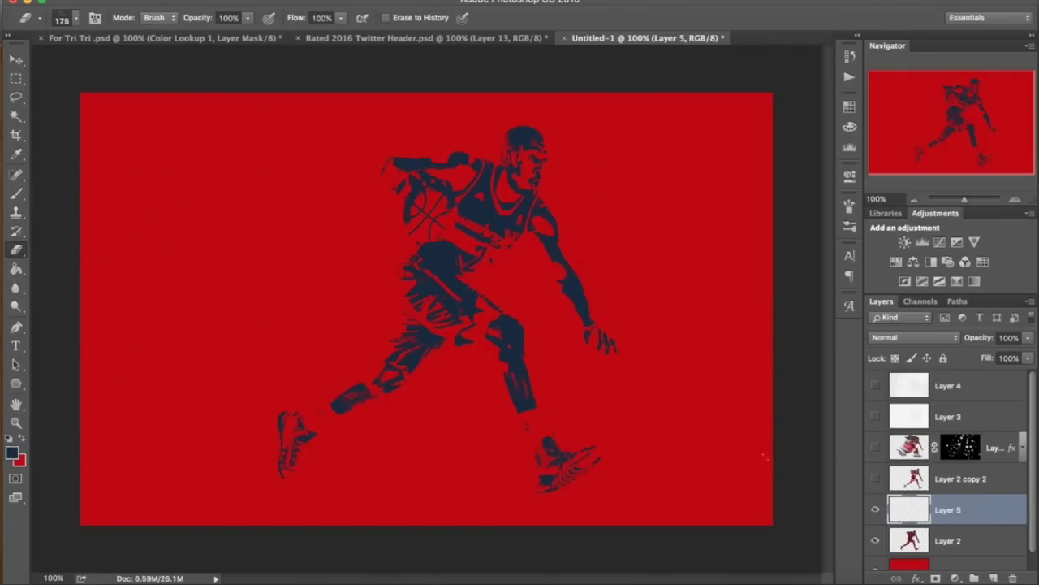
click(994, 577)
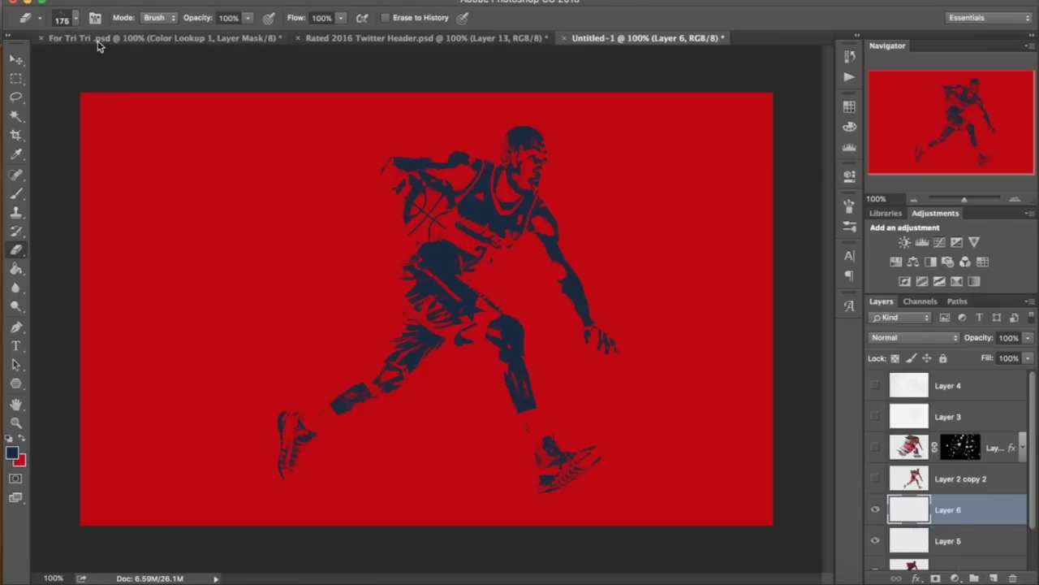
- Choose the 1136 px scattered polygon debris brush for painting
click(17, 193)
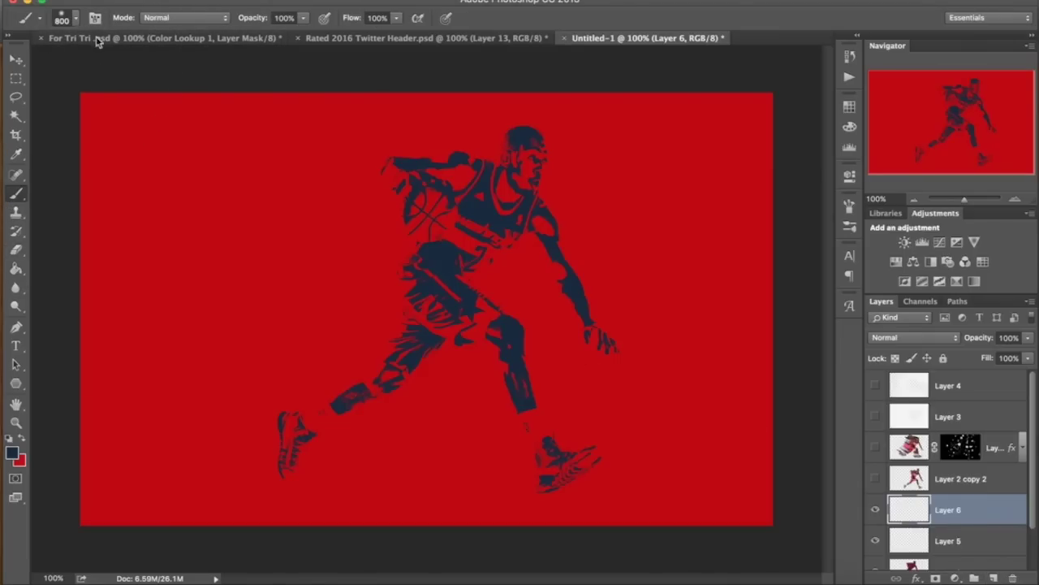
click(74, 18)
drag(544, 422, 550, 461)
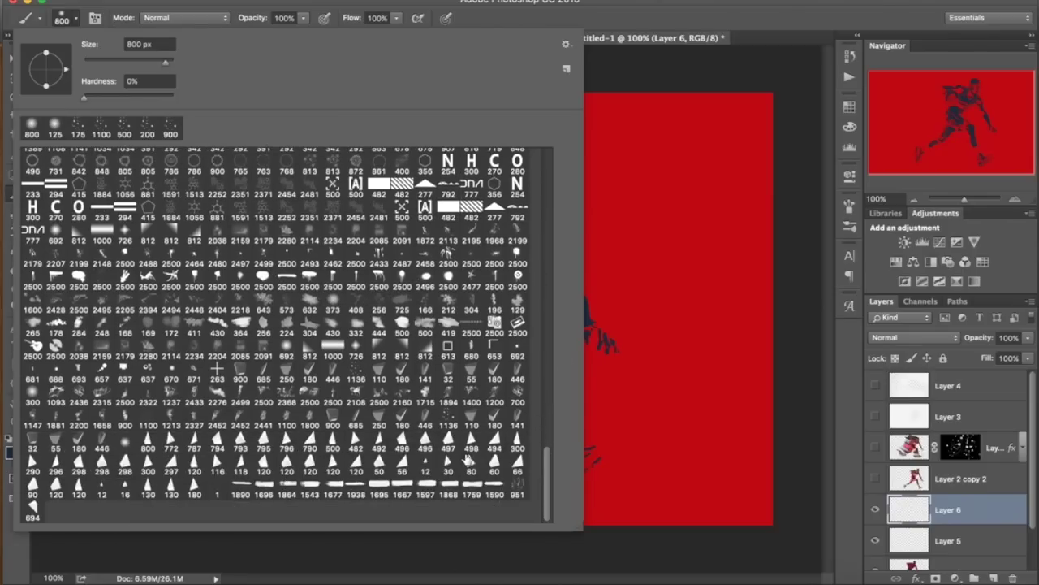
click(451, 423)
click(434, 11)
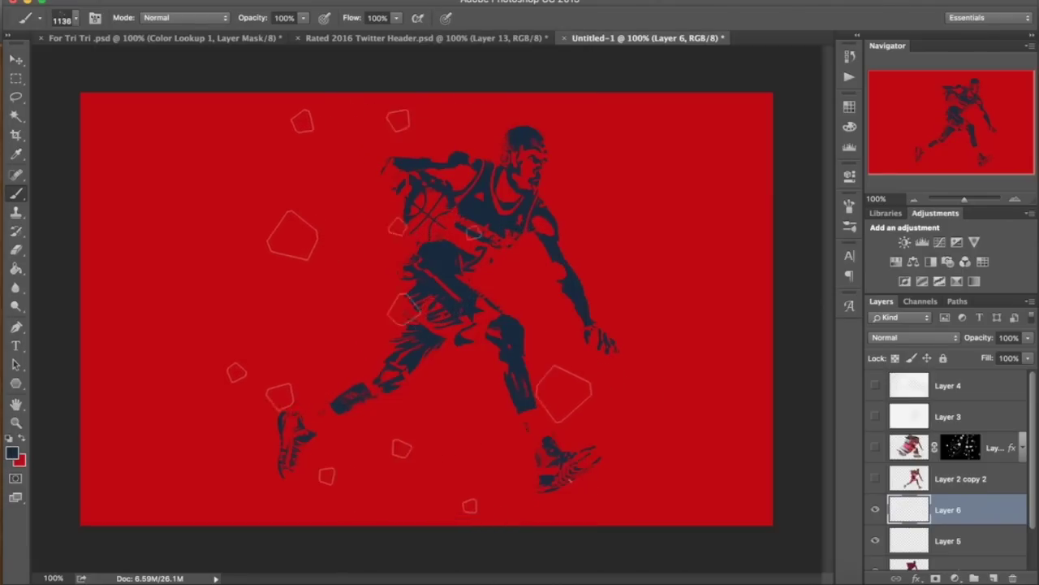
- Enable Shape Dynamics for the debris brush and set its angle jitter to 100%
click(849, 206)
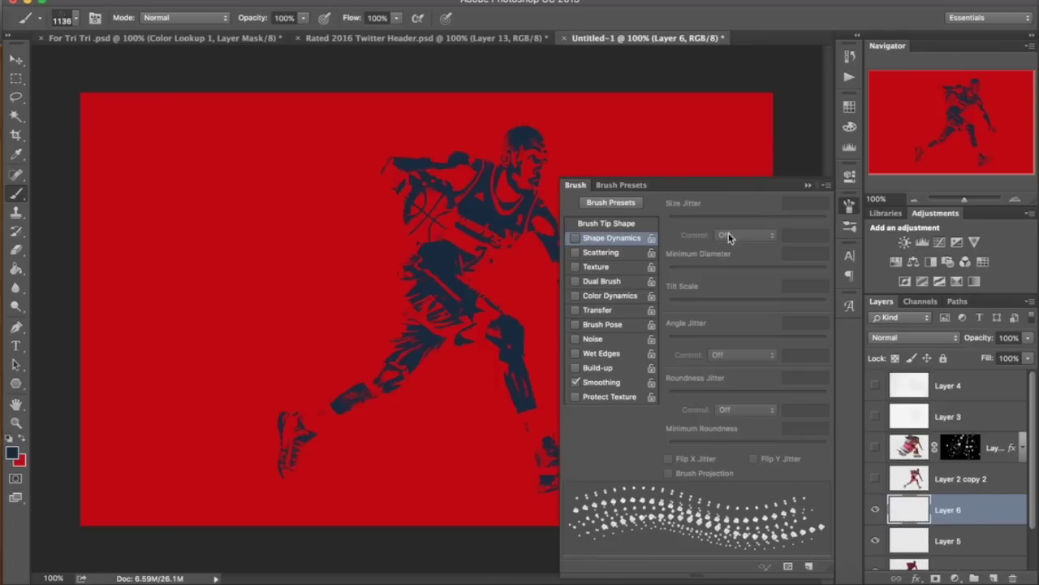
click(626, 238)
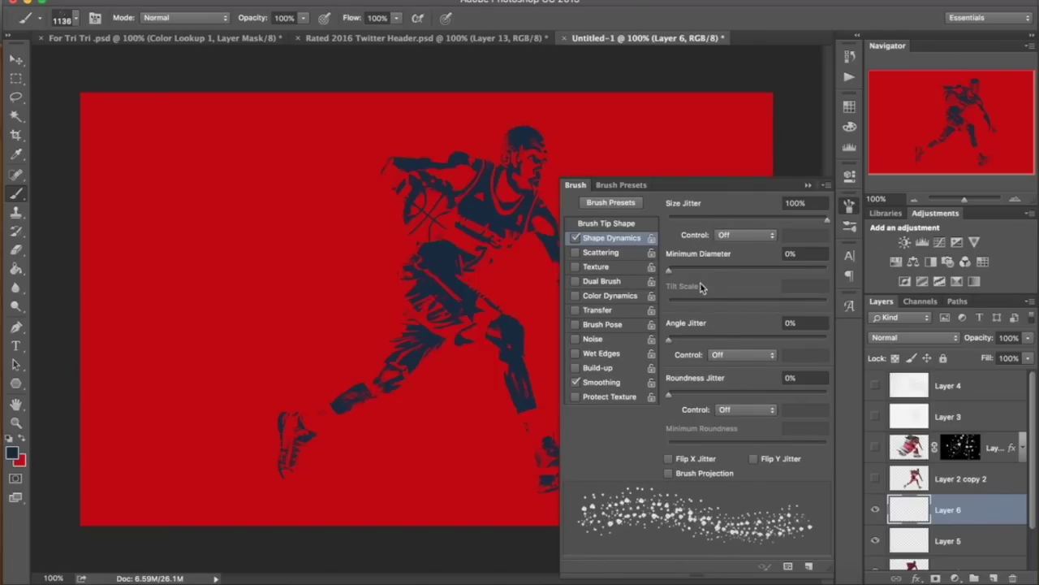
drag(668, 338, 828, 338)
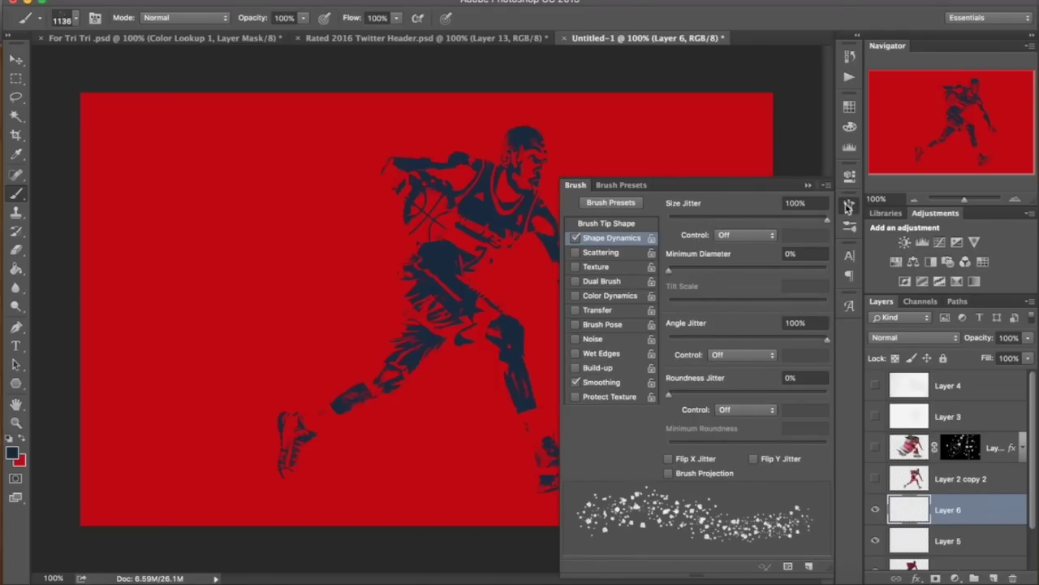
click(849, 208)
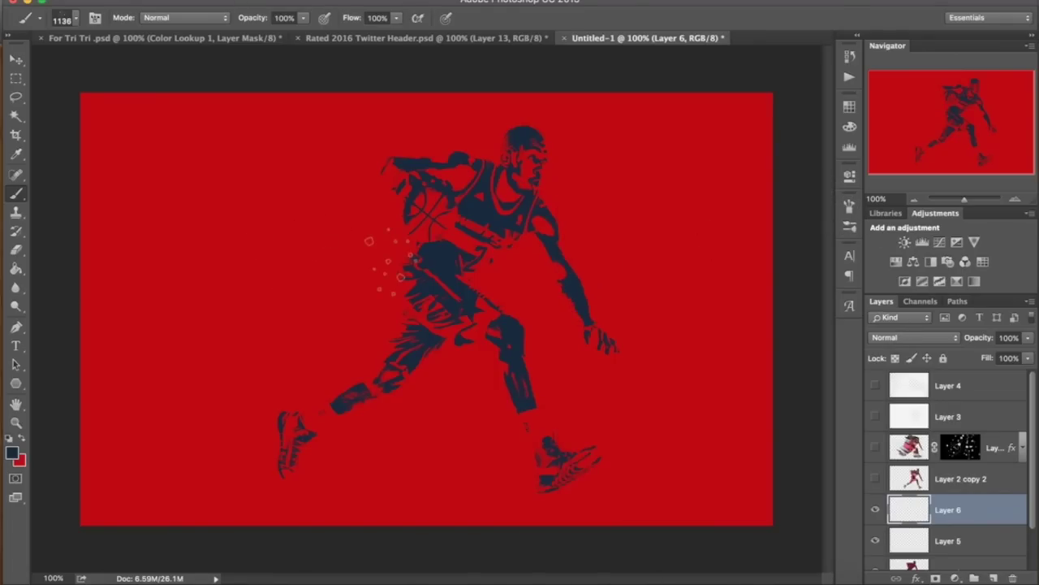
- Paint navy polygon fragments around the player on Layer 6, undoing the stamp that spreads across the empty area behind him
mouse_move(370, 329)
mouse_down()
mouse_move(395, 255)
mouse_move(492, 336)
mouse_move(553, 260)
mouse_move(430, 371)
mouse_move(452, 452)
mouse_move(441, 151)
mouse_move(438, 211)
mouse_up()
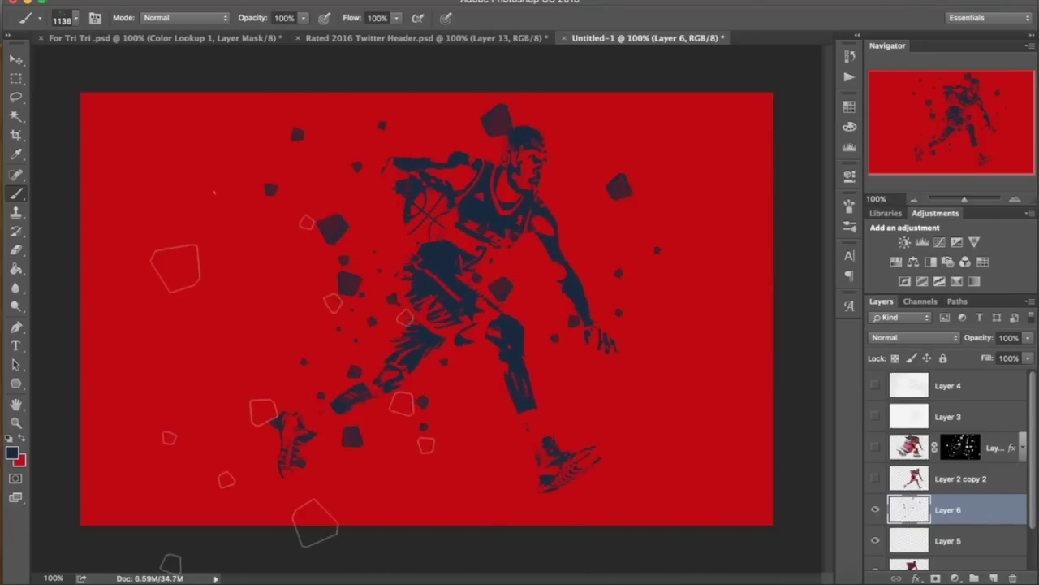
click(238, 404)
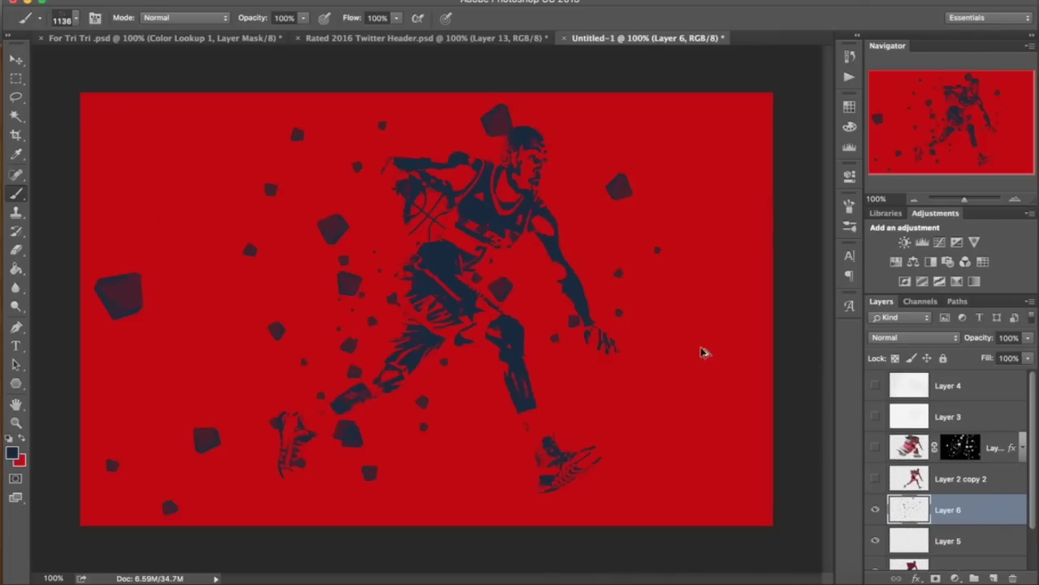
key(super+z)
click(527, 341)
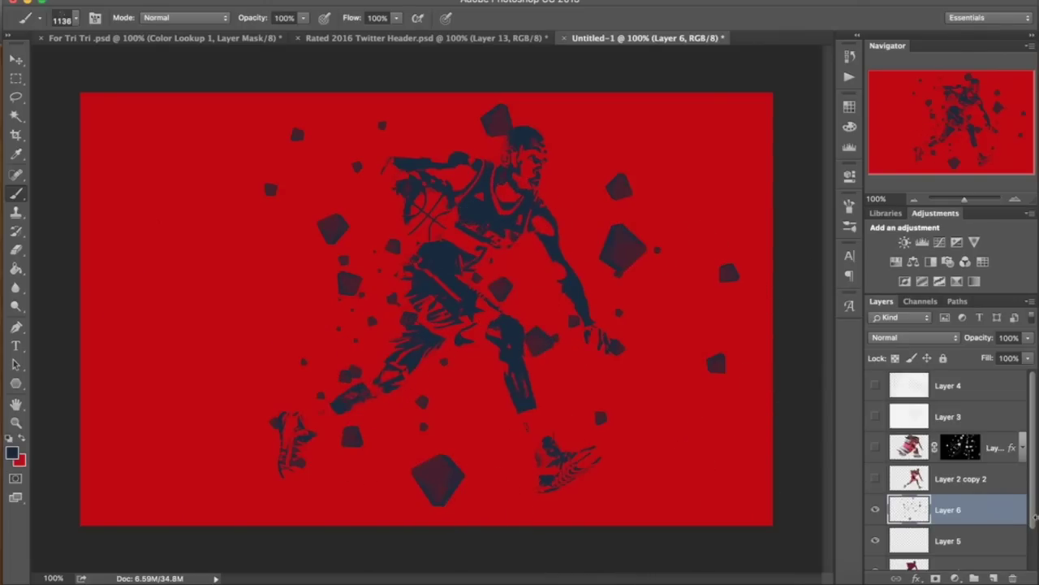
- Soften the large fragments near the player's arm and head on Layer 6 with the Blur tool at 50% strength
scroll(1030, 512, down, 3)
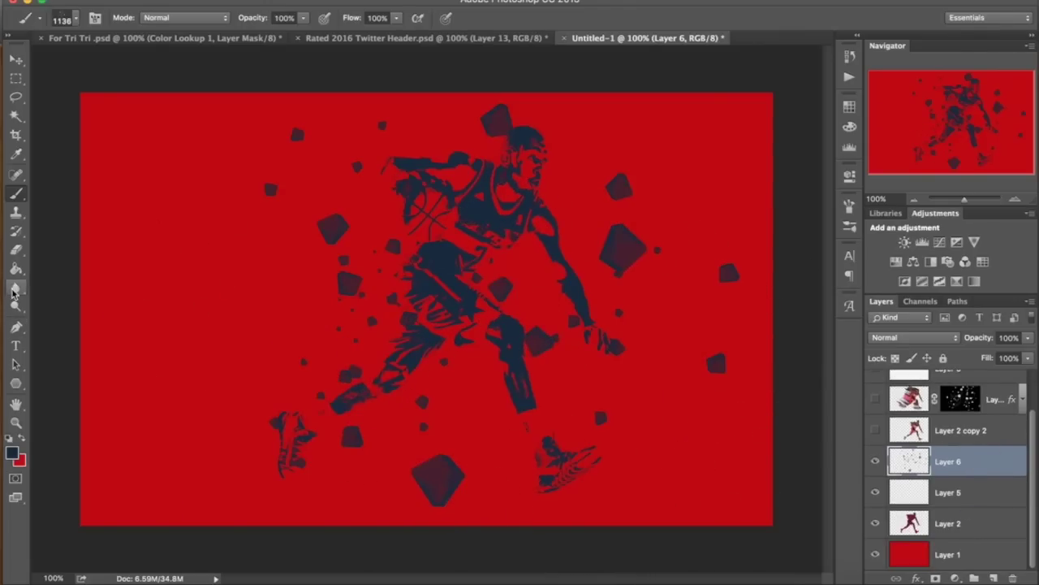
click(16, 288)
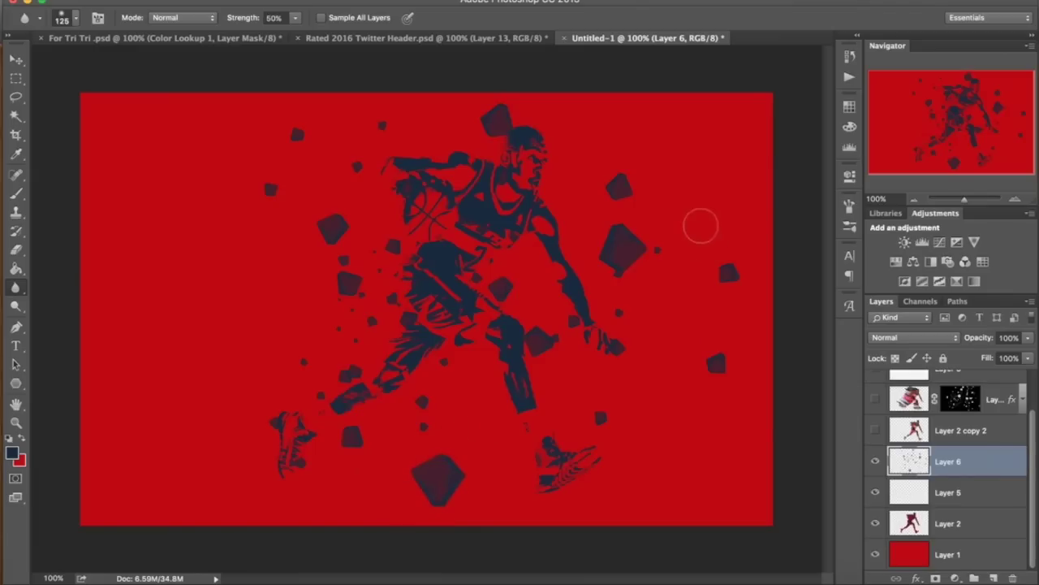
mouse_move(613, 274)
mouse_down()
mouse_move(646, 239)
mouse_move(603, 242)
mouse_move(658, 250)
mouse_move(654, 238)
mouse_move(646, 230)
mouse_move(625, 243)
mouse_move(620, 272)
mouse_move(591, 270)
mouse_up()
drag(499, 122, 518, 107)
key(v)
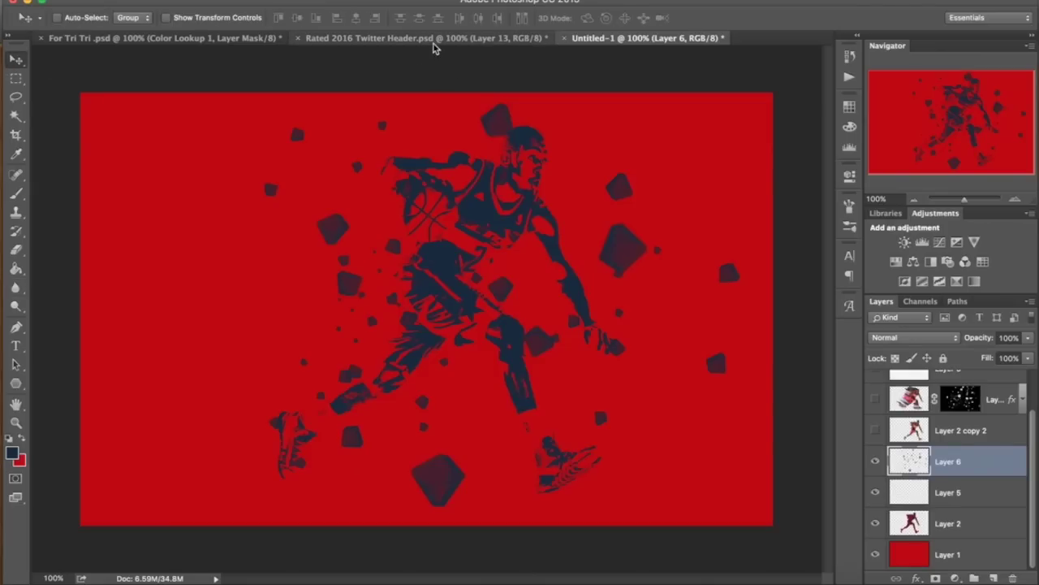